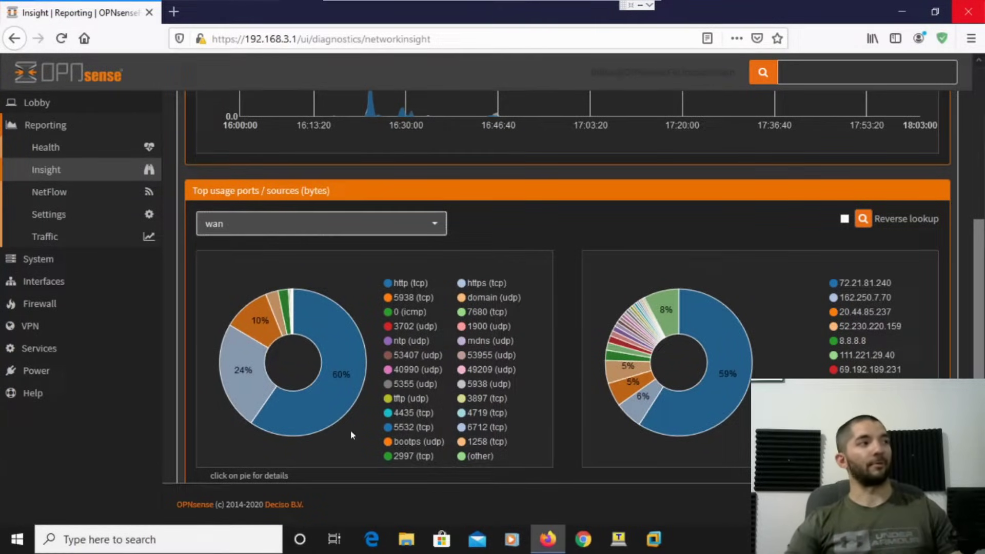
Go to Interfaces > Other Types > VLAN, where no VLANs are listed yet.
click(72, 281)
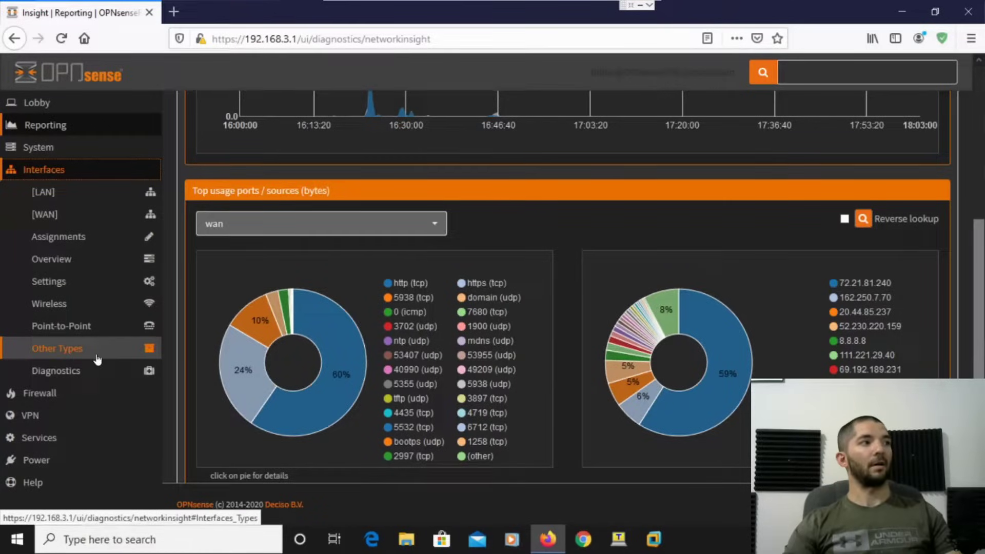
click(97, 353)
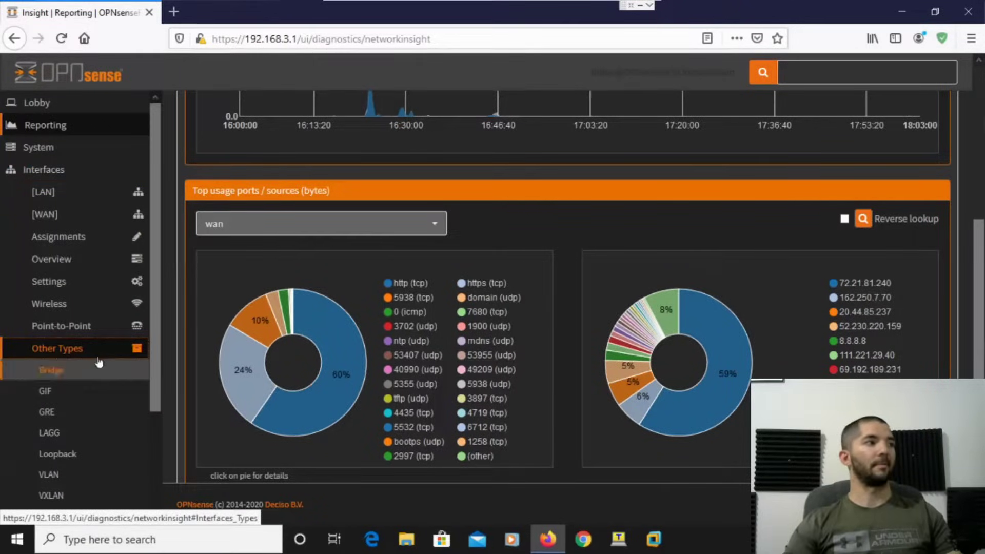
scroll(99, 369, down, 5)
click(83, 352)
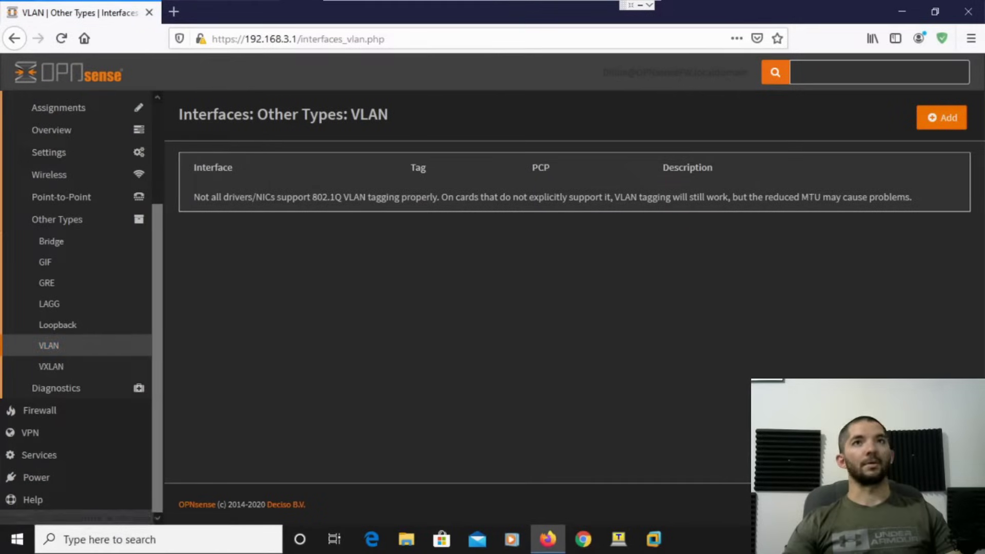
Add VLAN tag 10 described 'Data' on parent interface ue0 [LAN] and save it.
click(934, 126)
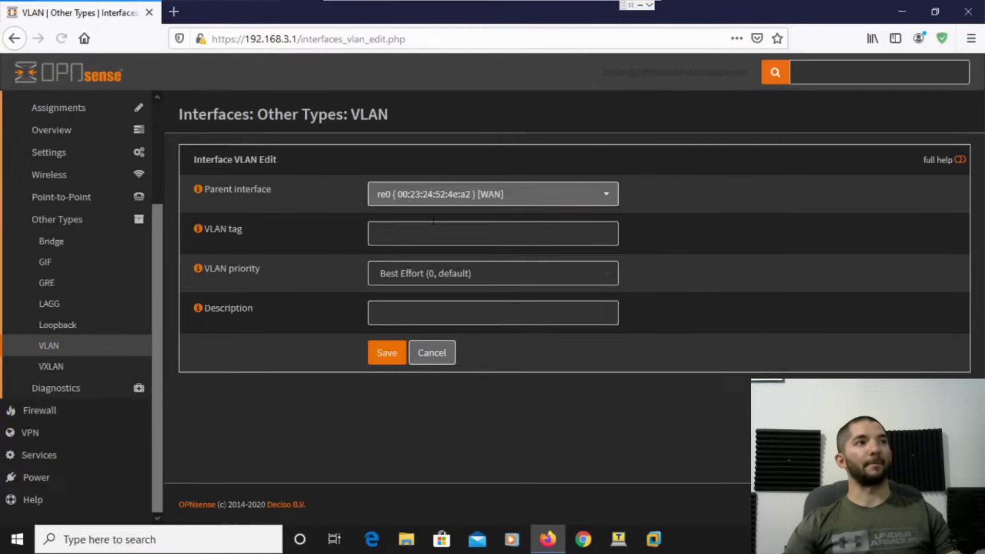
click(467, 234)
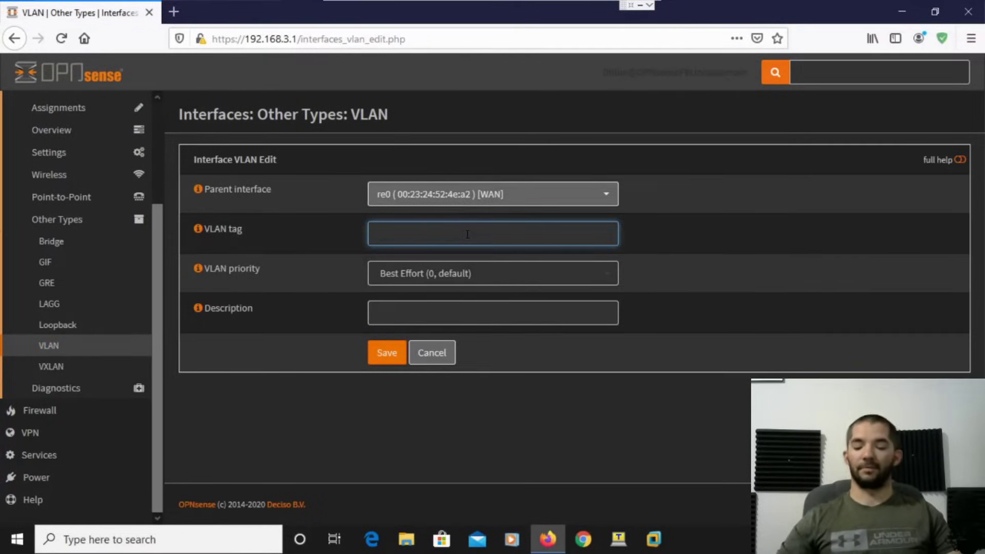
text(10)
click(441, 311)
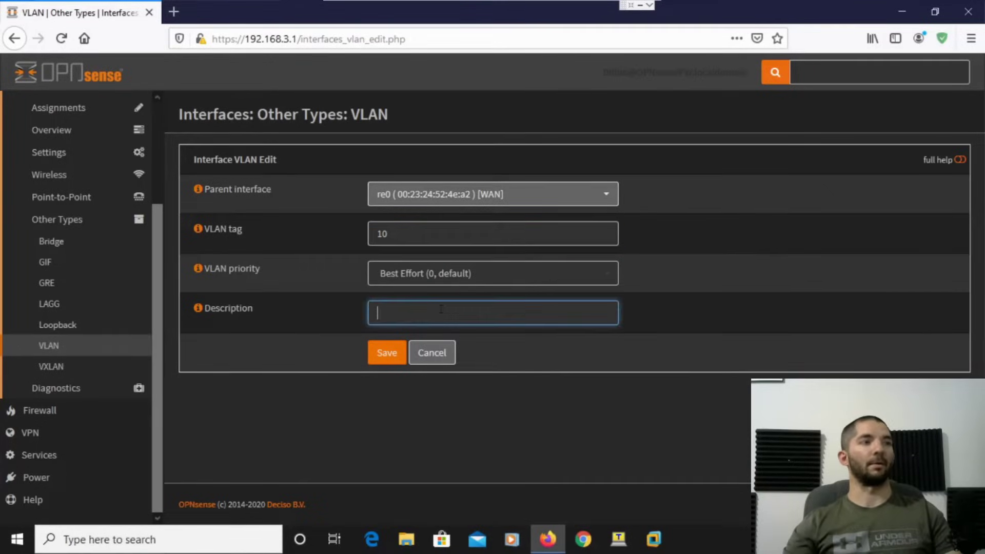
text(Data)
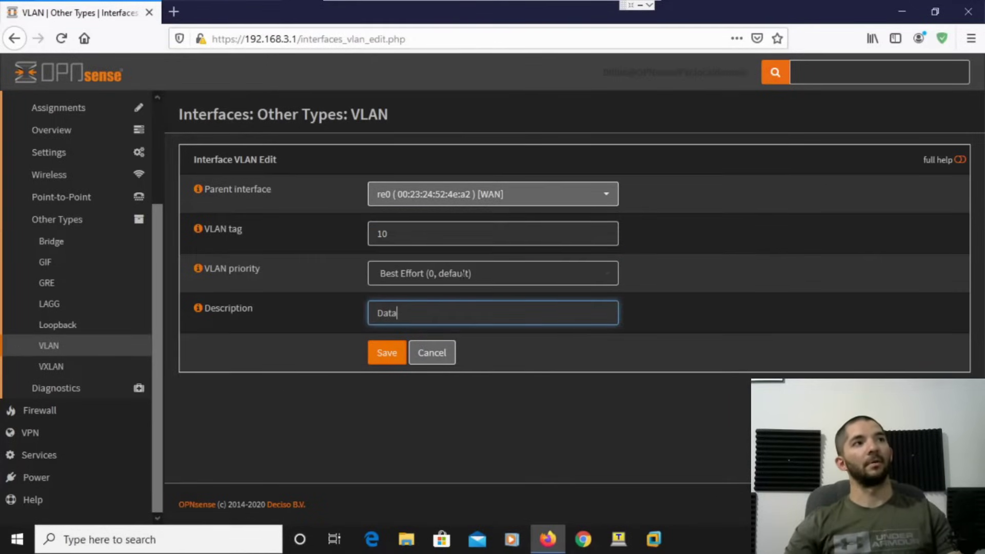
click(464, 193)
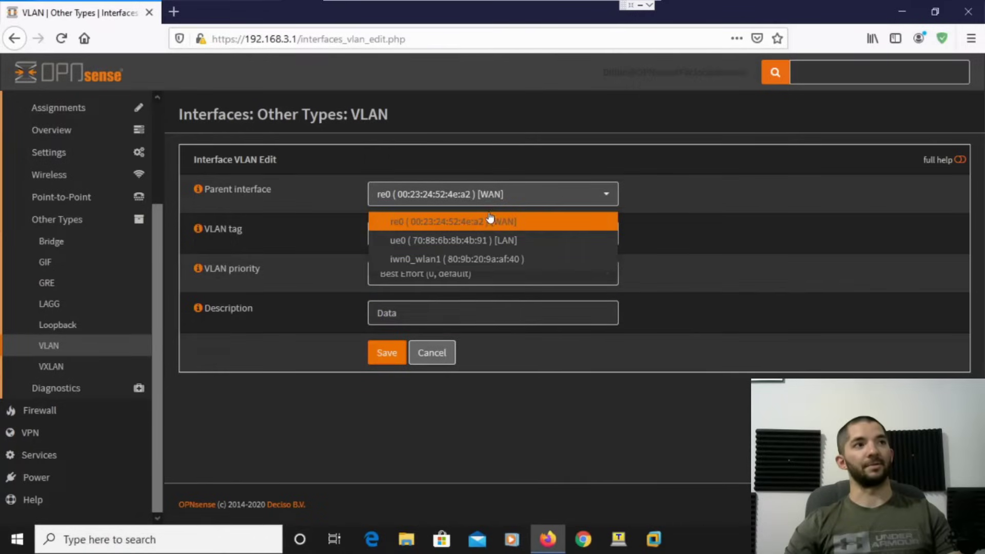
click(485, 241)
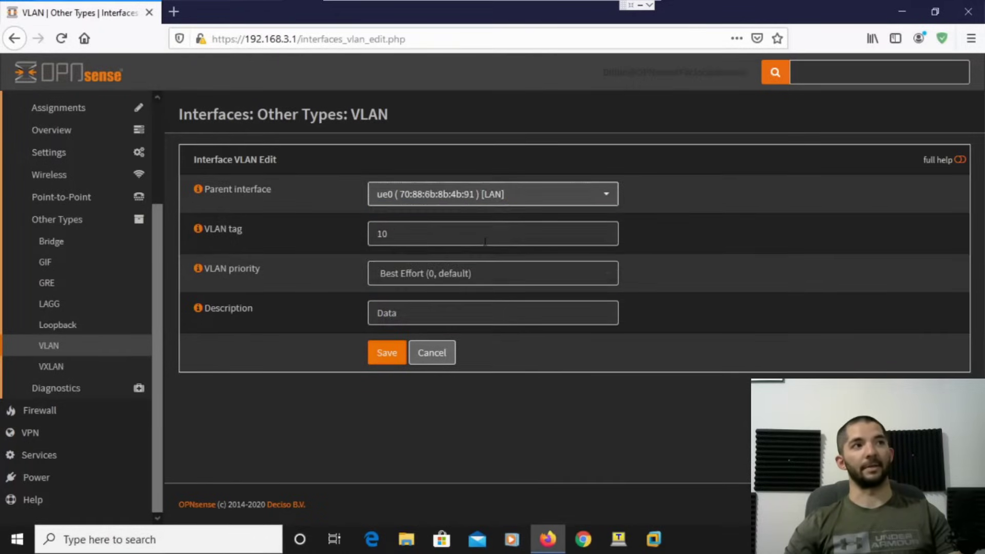
click(392, 363)
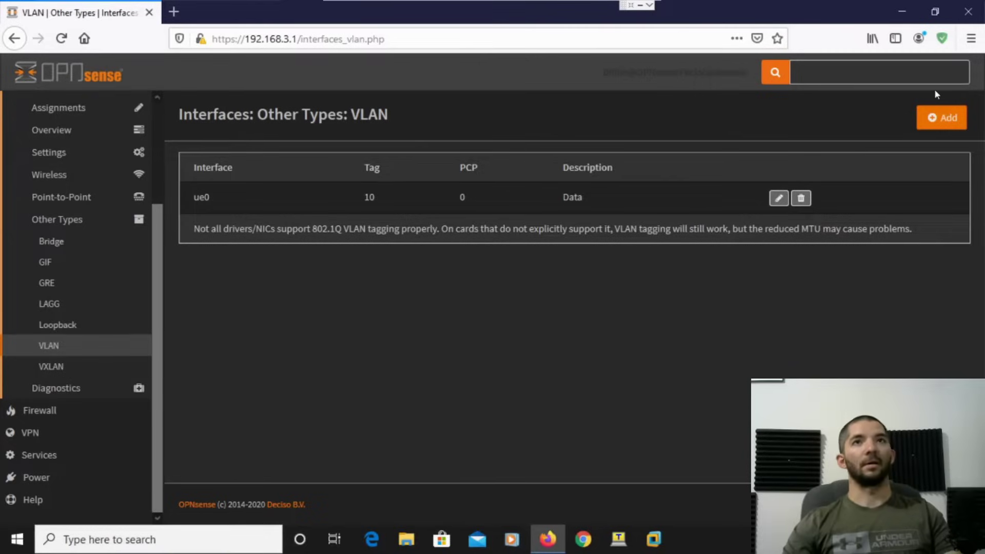
Add VLAN tag 11 described 'Data2' on parent interface ue0 [LAN] and save it.
click(949, 119)
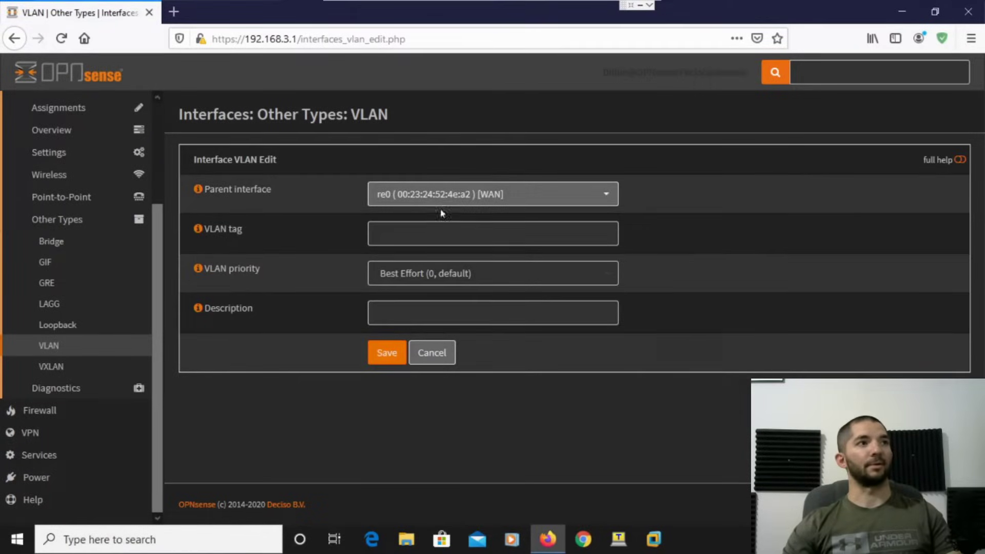
click(455, 199)
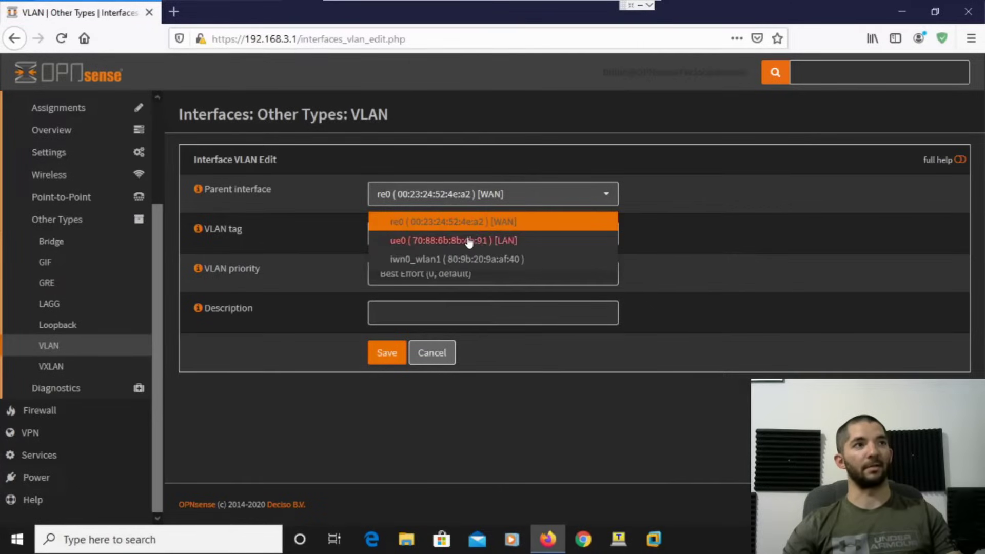
click(468, 237)
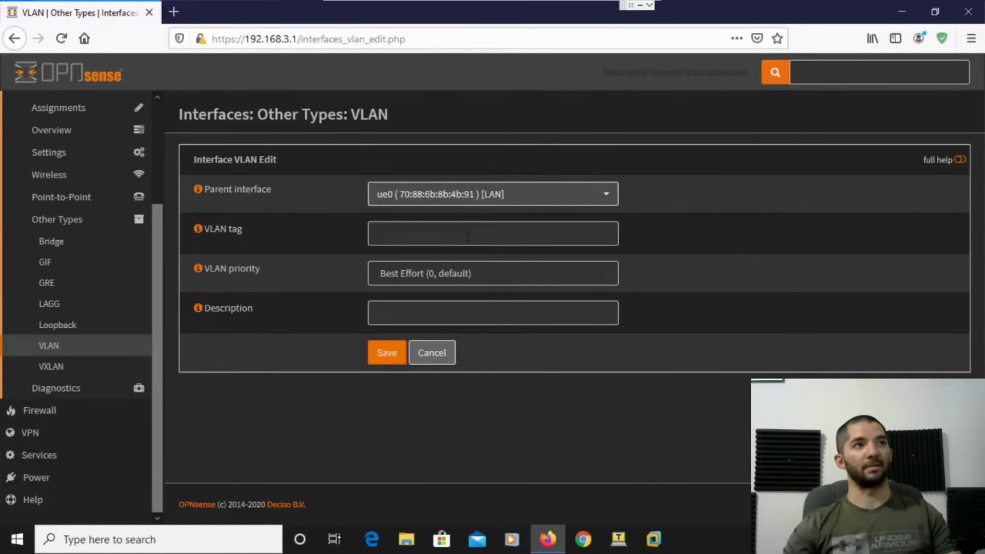
click(401, 236)
text(1)
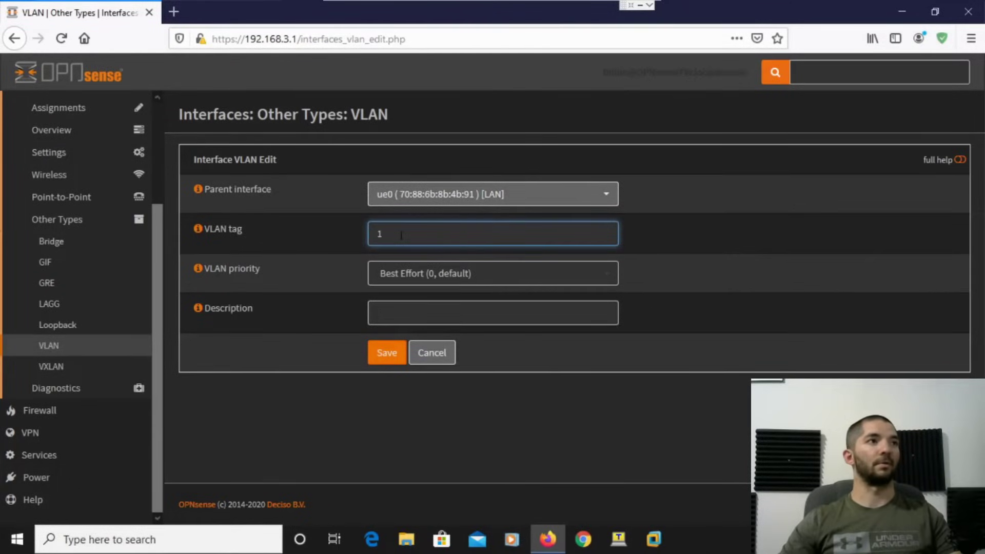
text(1)
click(400, 314)
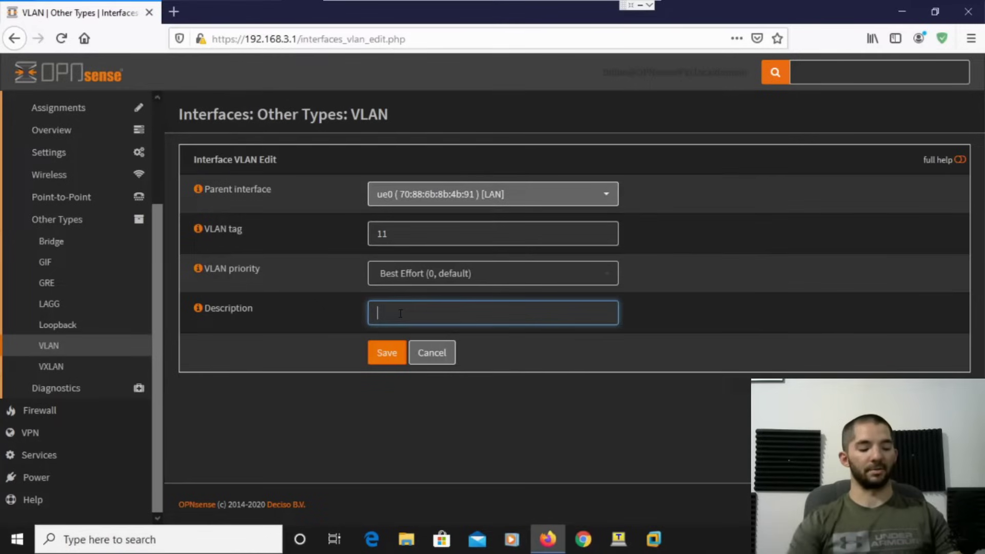
text(Dta)
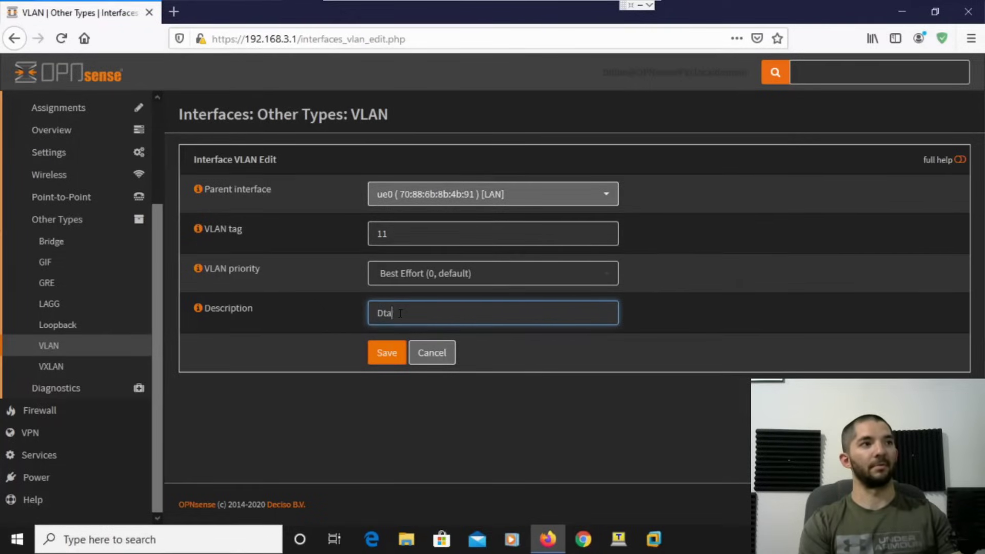
key(BackSpace)
text(ata2)
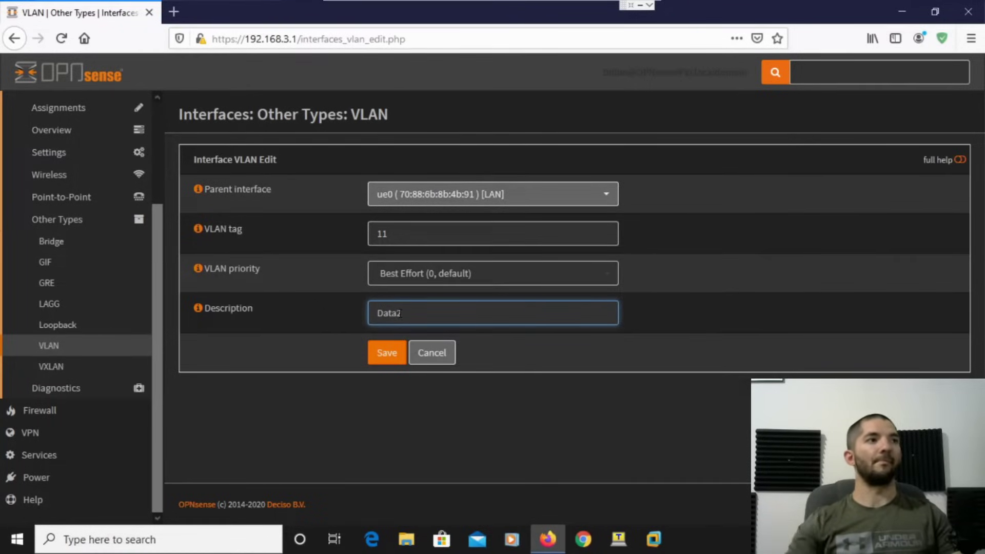
click(386, 353)
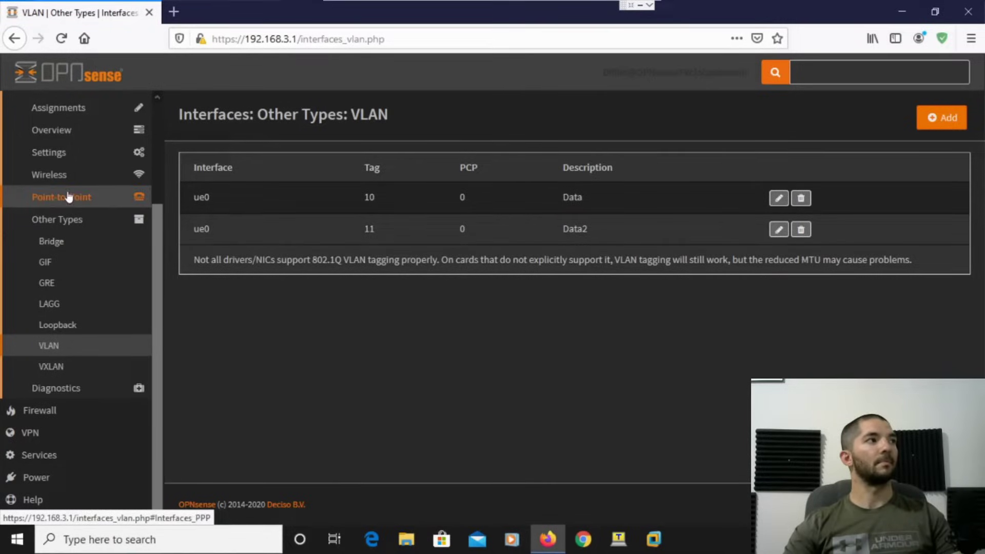
On Interfaces > Assignments, add vlan 10 as OPT1 and vlan 11 as OPT2.
scroll(80, 241, up, 3)
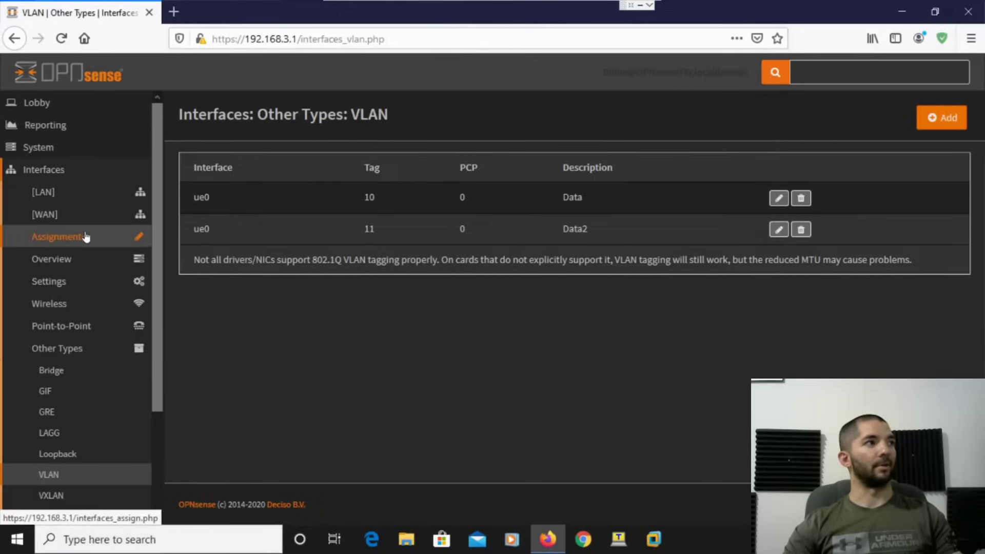
click(85, 236)
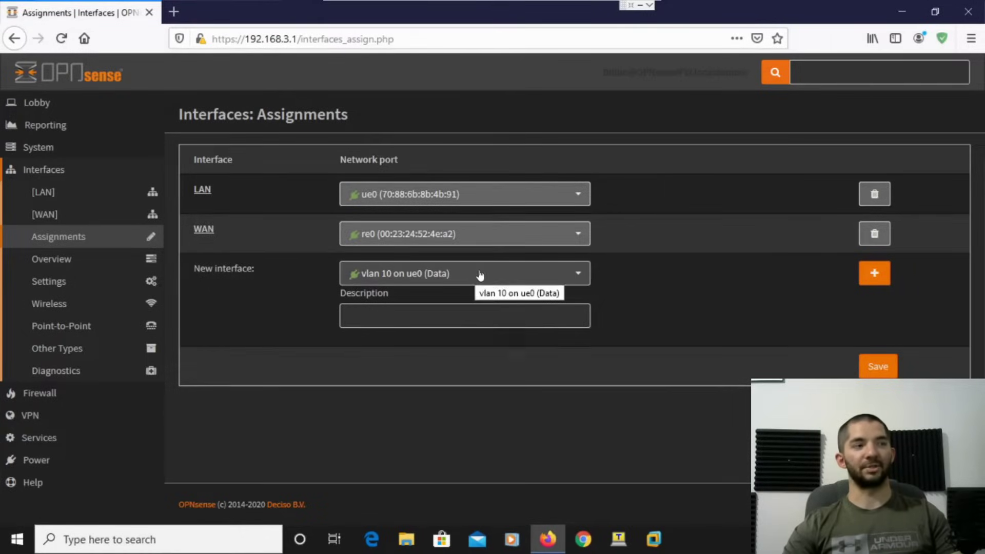
click(874, 273)
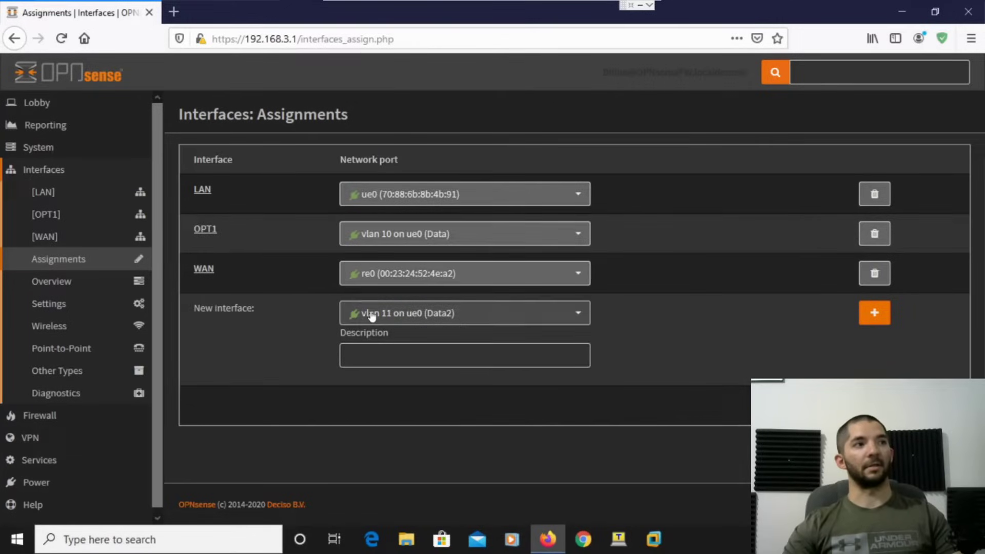
click(875, 312)
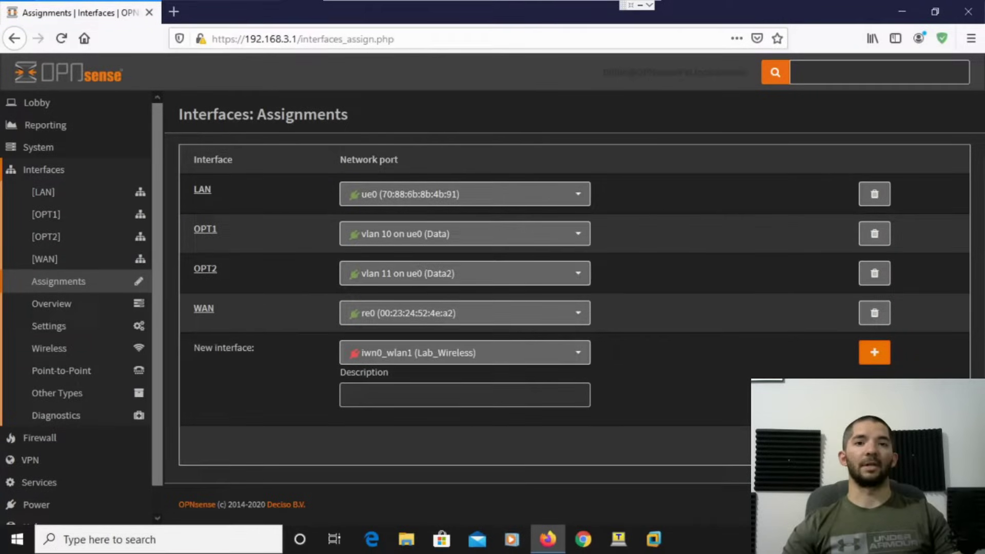
Enable the OPT1 interface and set its description to 'Data'.
click(205, 229)
click(373, 190)
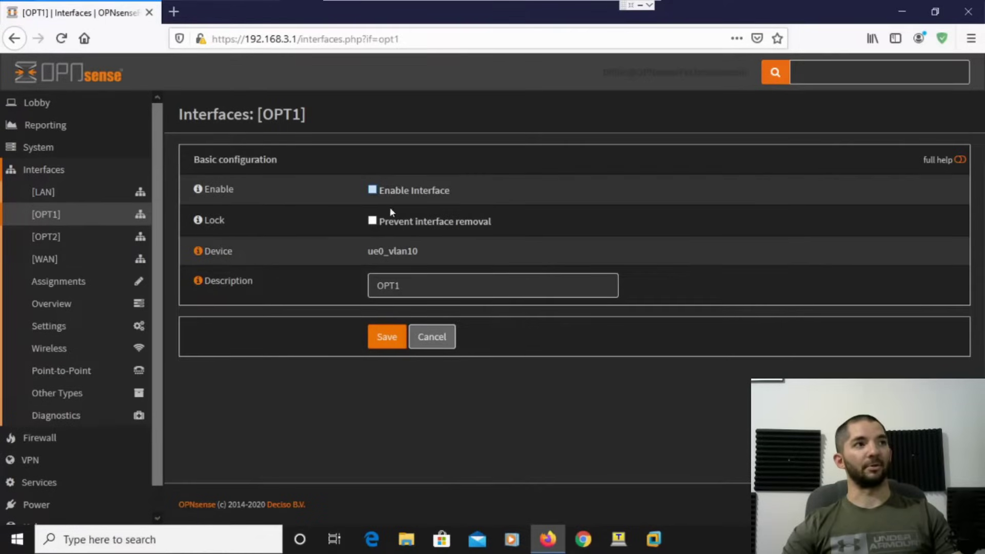
key(Tab)
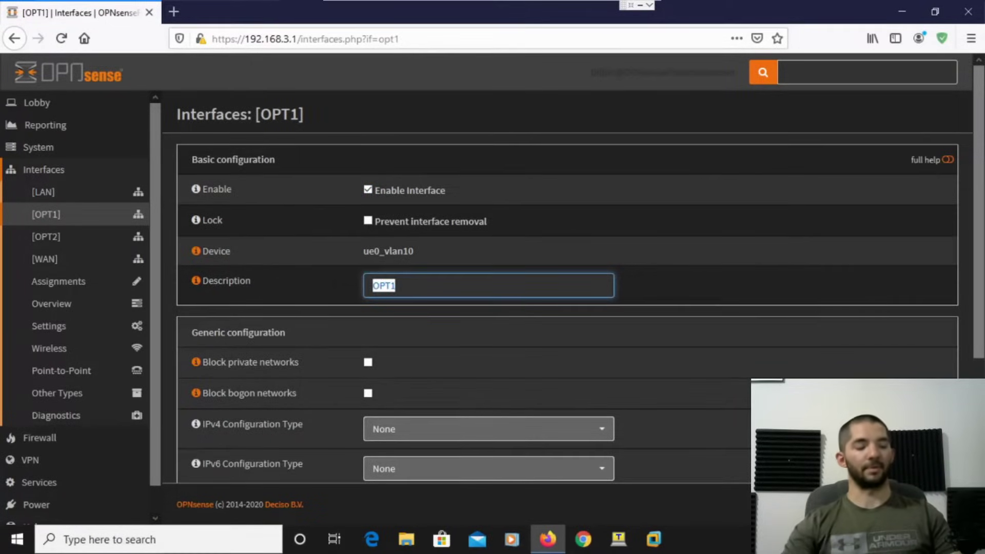
text(Data)
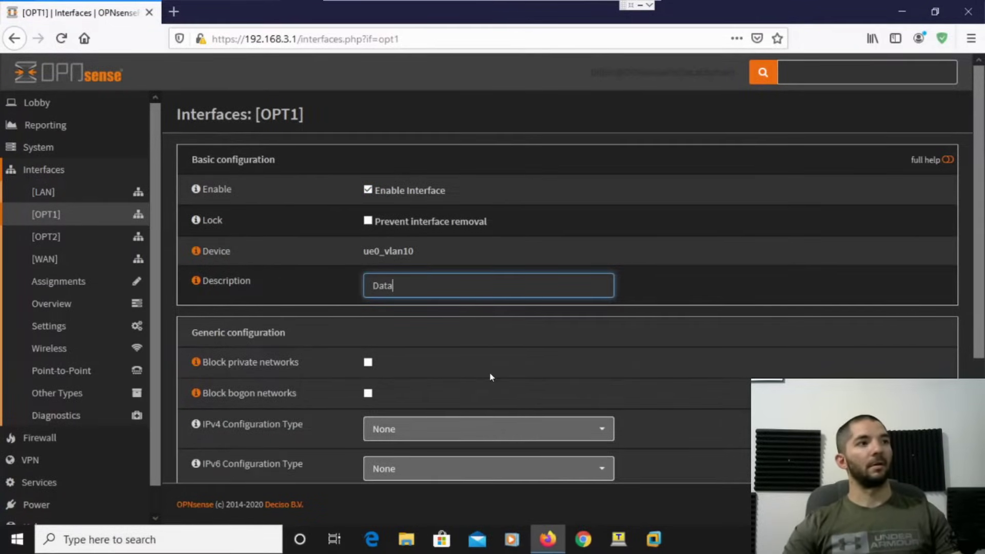
scroll(501, 297, down, 2)
click(500, 303)
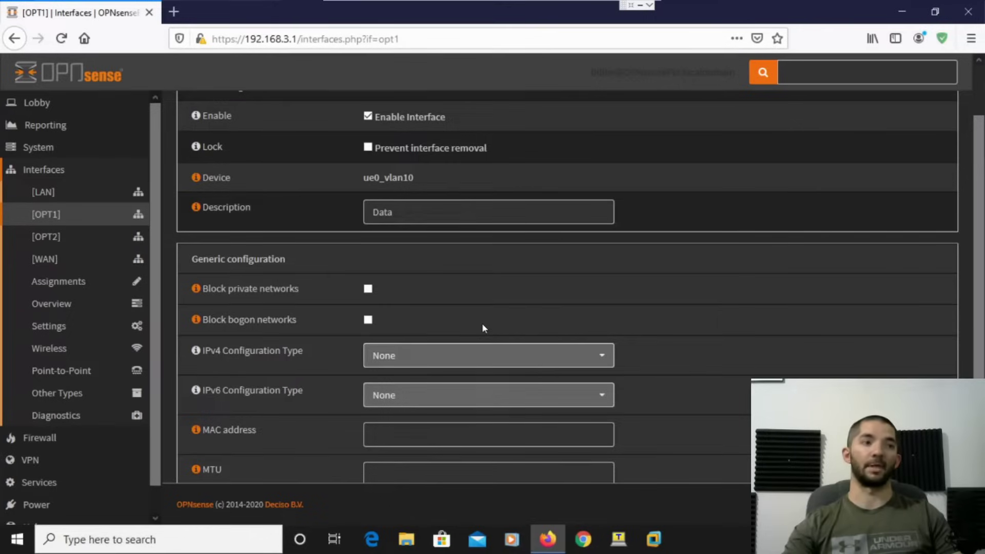
Give Data static IPv4 192.168.105.1/24, save, and apply the changes.
click(456, 359)
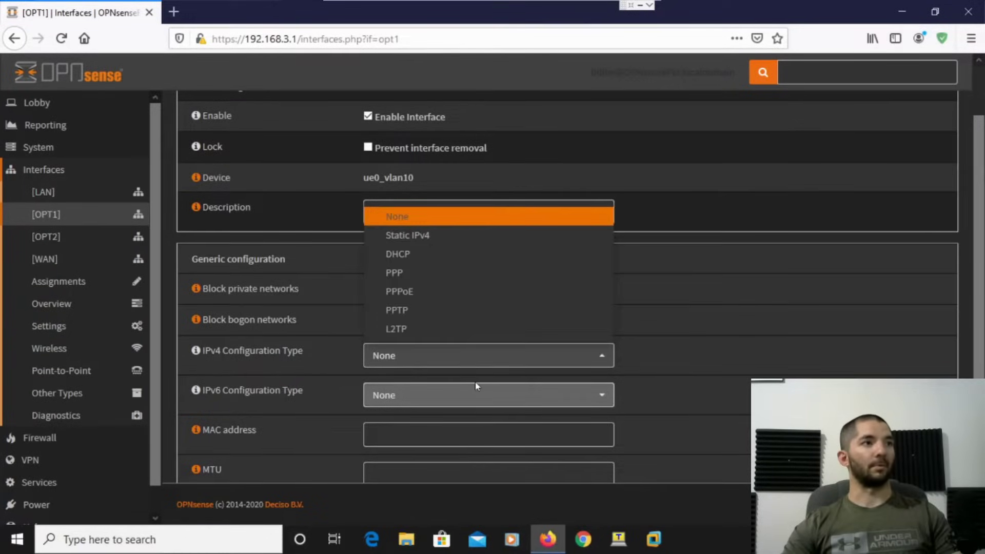
click(457, 239)
scroll(698, 426, down, 3)
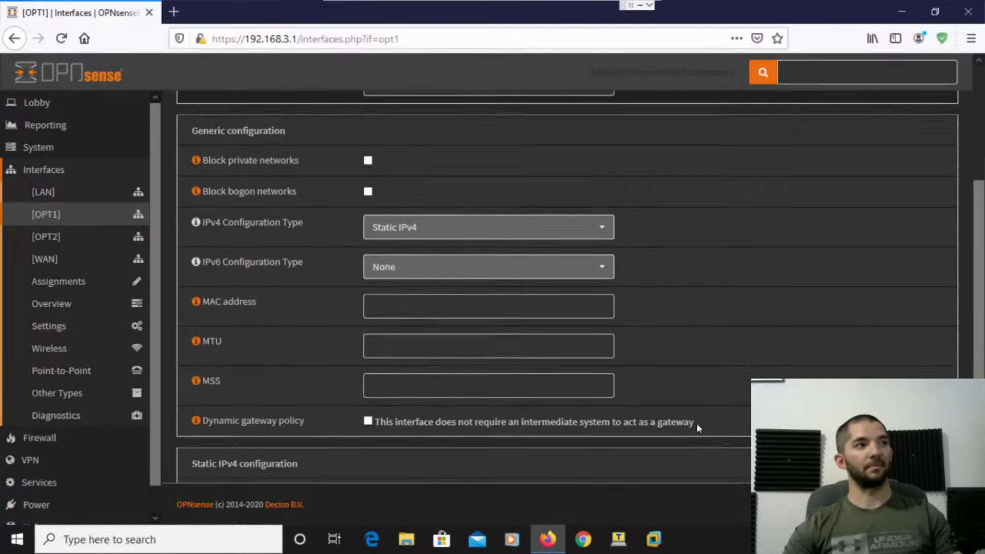
scroll(697, 424, down, 3)
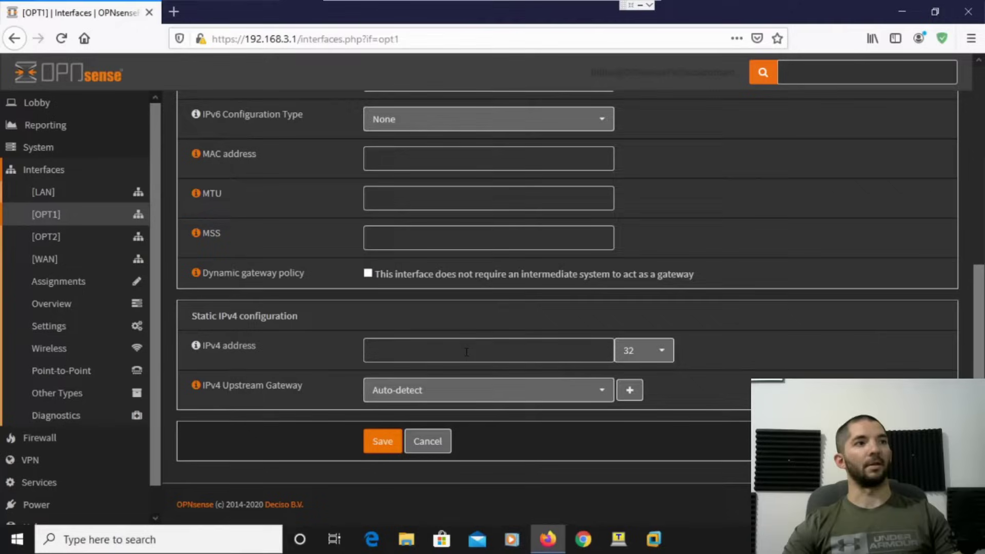
click(467, 352)
text(192.168.)
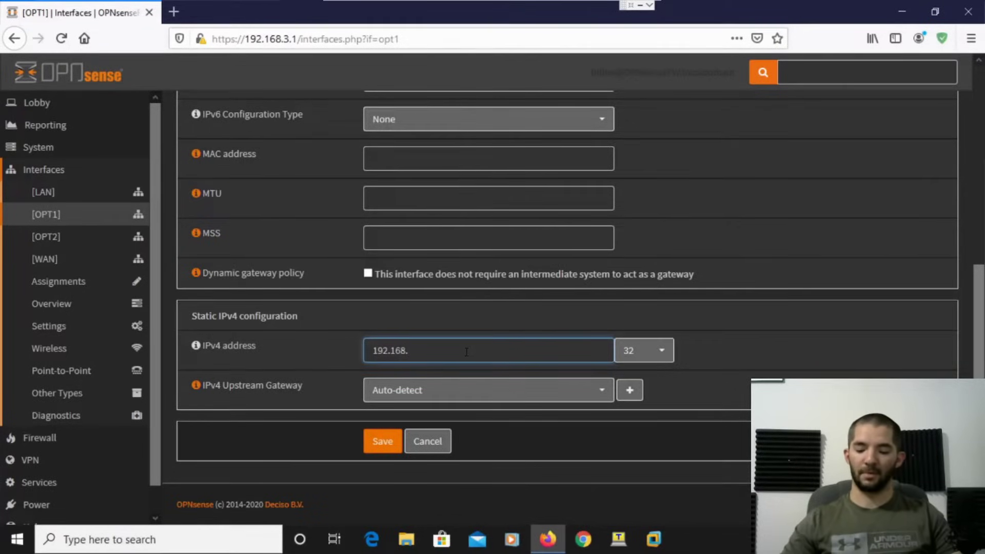
text(05.1)
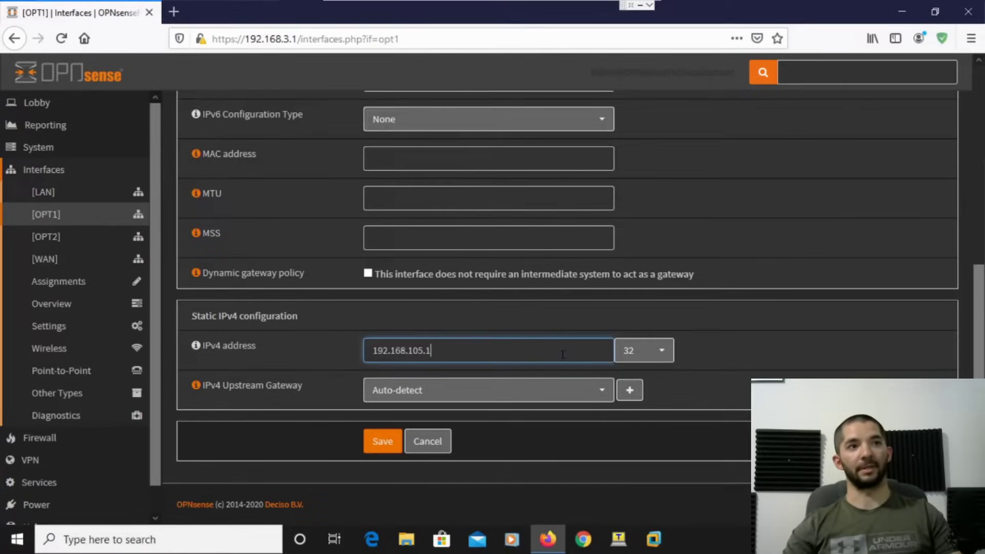
click(634, 354)
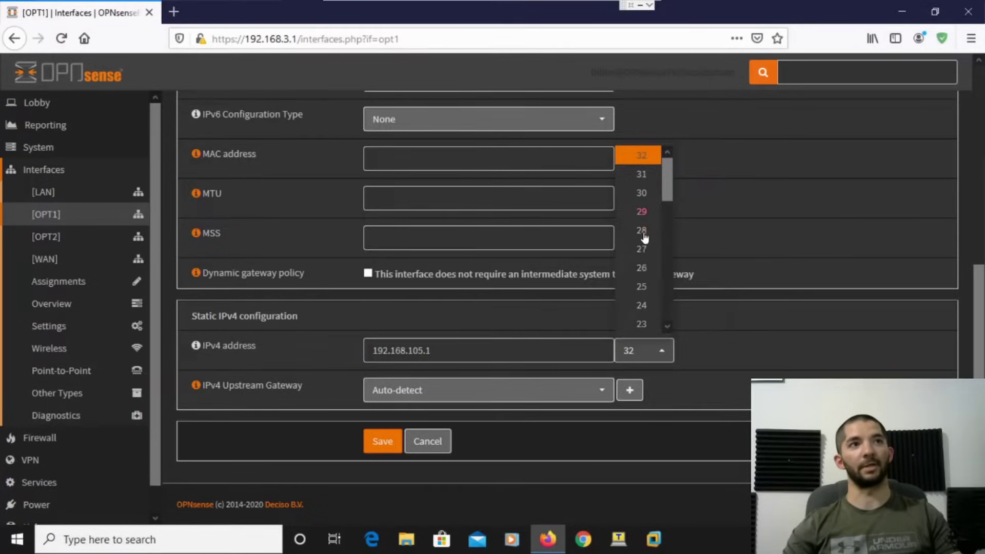
click(653, 304)
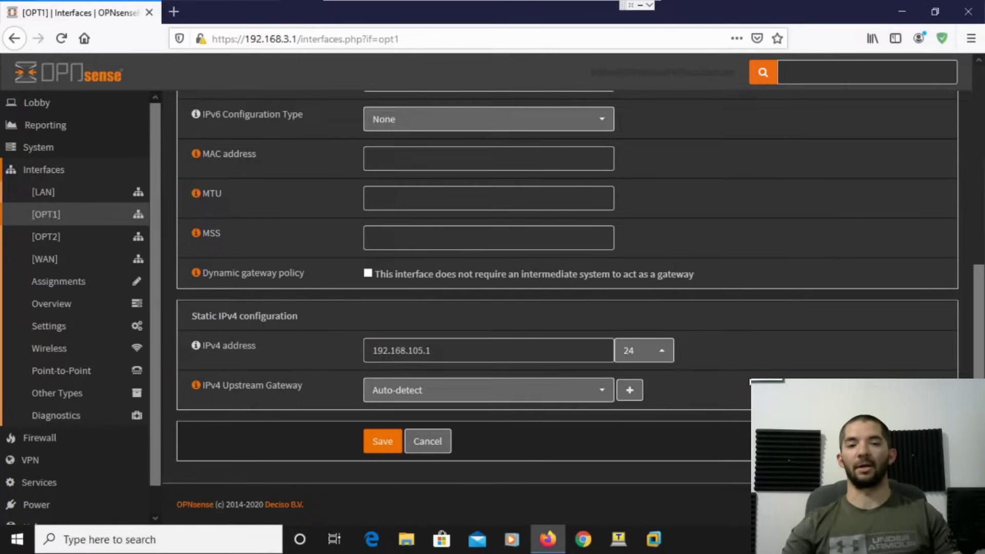
click(380, 441)
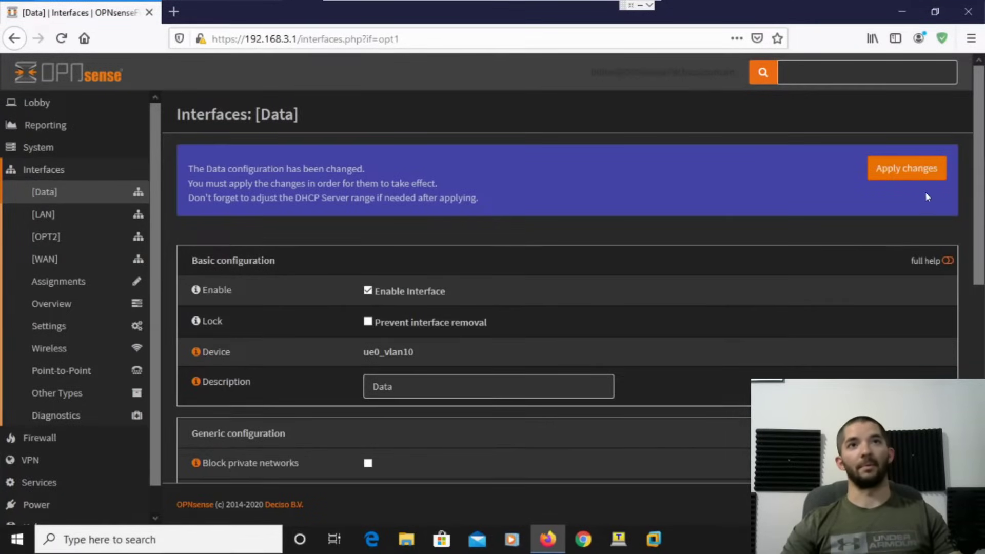
click(921, 176)
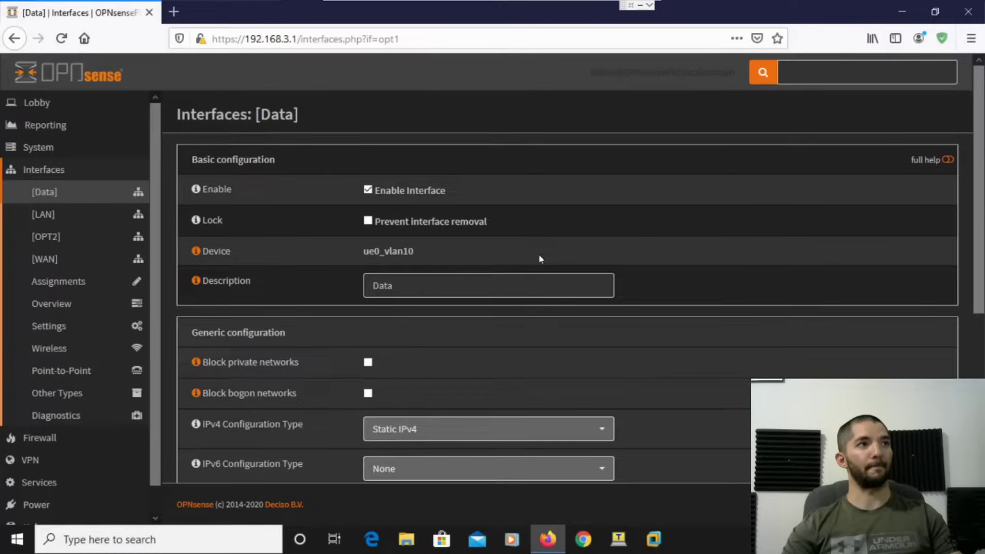
Enable the OPT2 interface and set its description to 'Data2'.
click(51, 239)
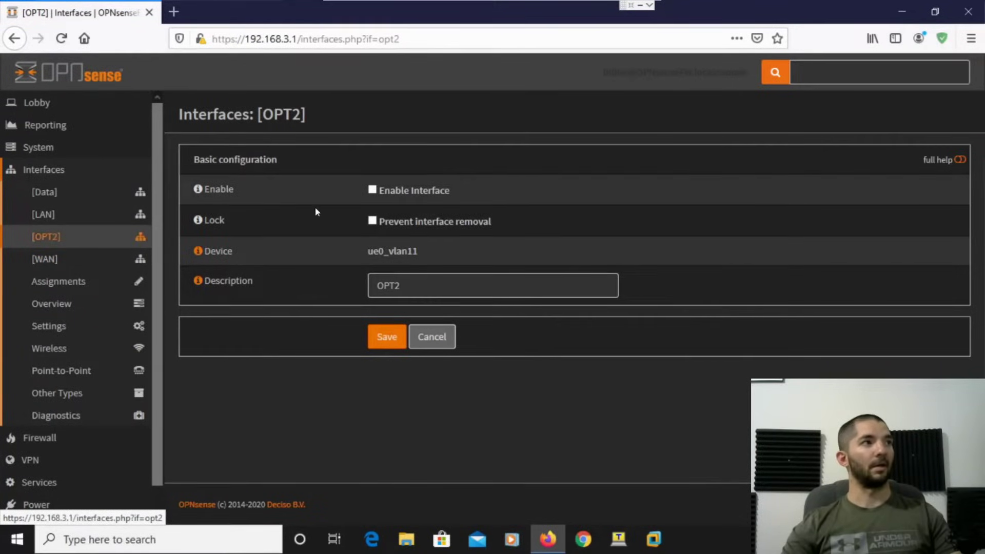
click(373, 189)
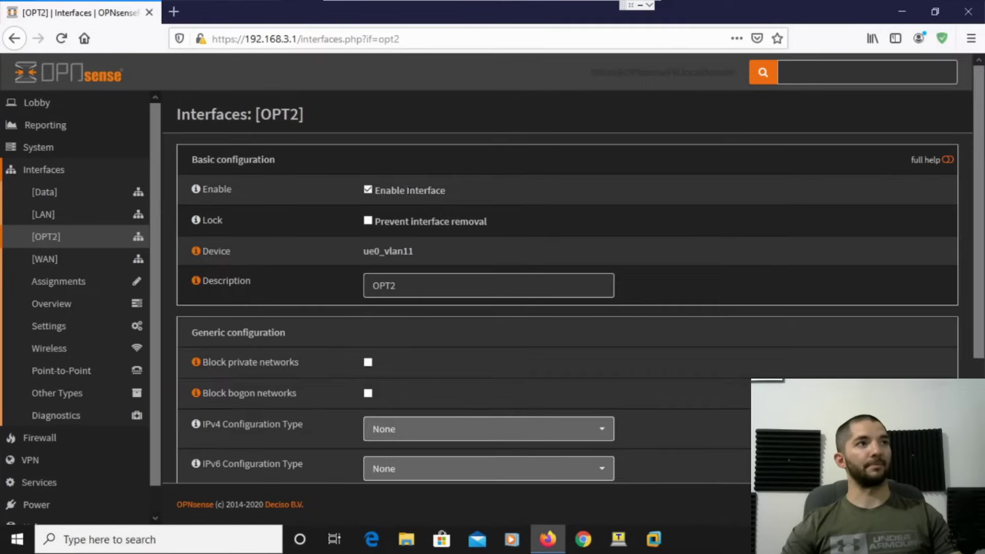
click(417, 296)
key(ctrl+a)
text(Data)
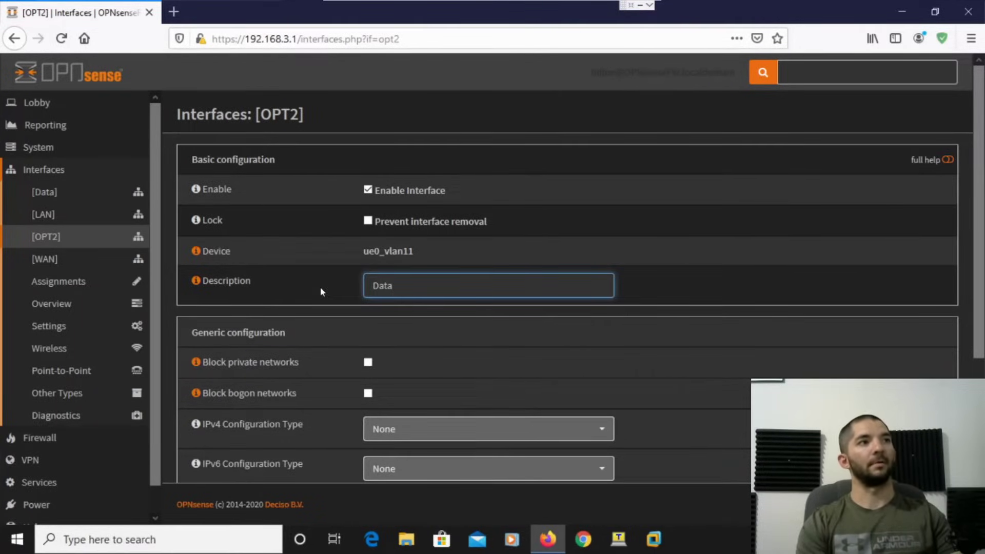
text(2)
click(423, 345)
Give Data2 static IPv4 192.168.106.1/24, save, and apply the changes.
scroll(423, 345, down, 1)
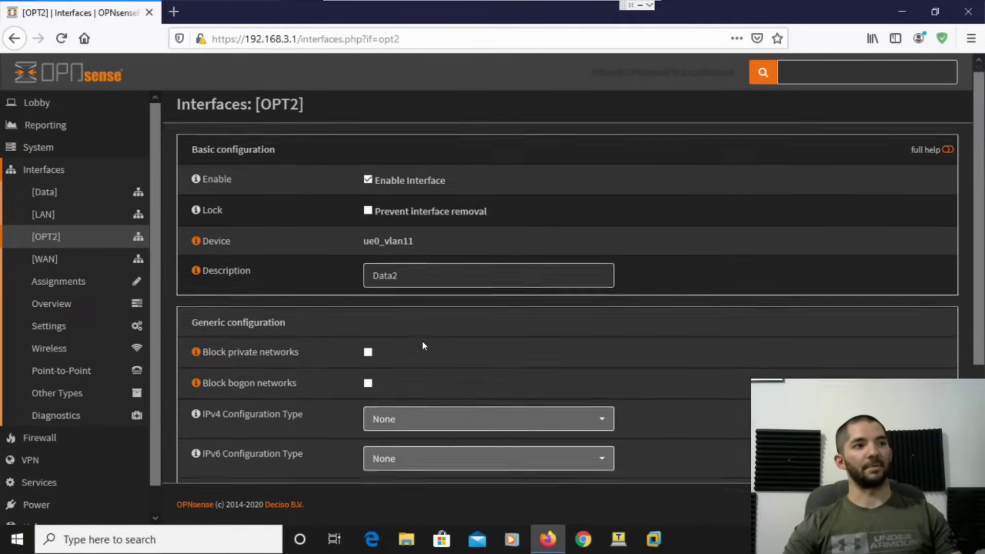
scroll(424, 346, down, 4)
click(469, 206)
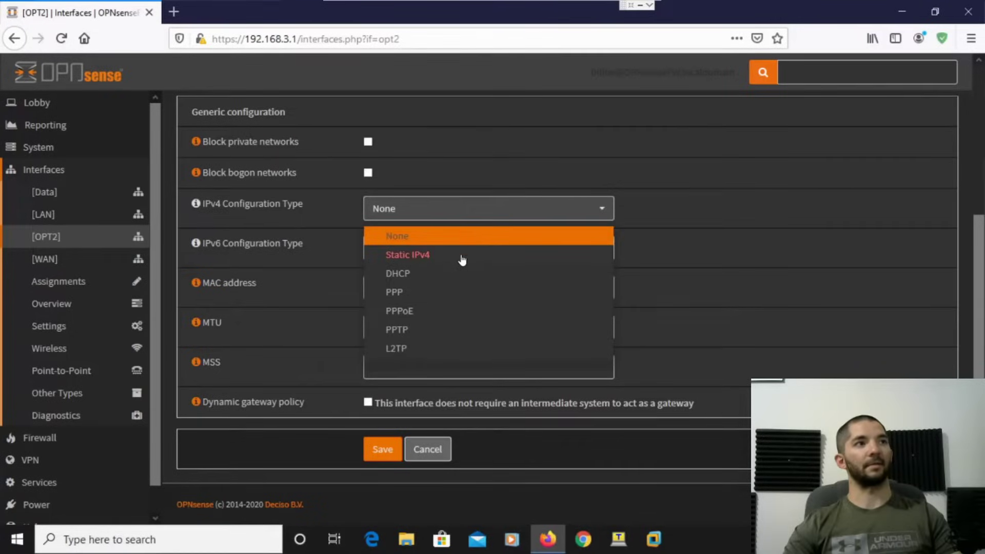
click(462, 256)
scroll(490, 431, down, 2)
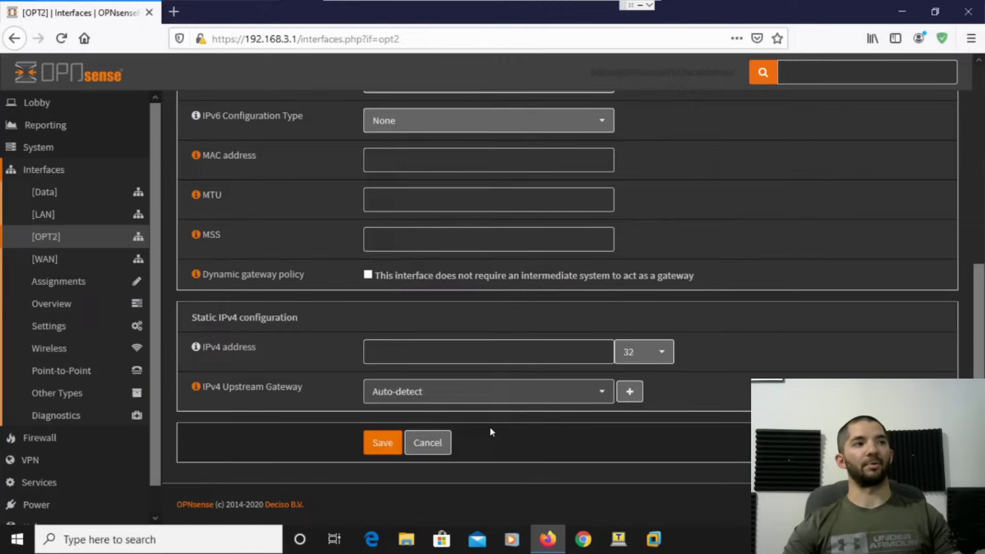
click(442, 356)
text(19)
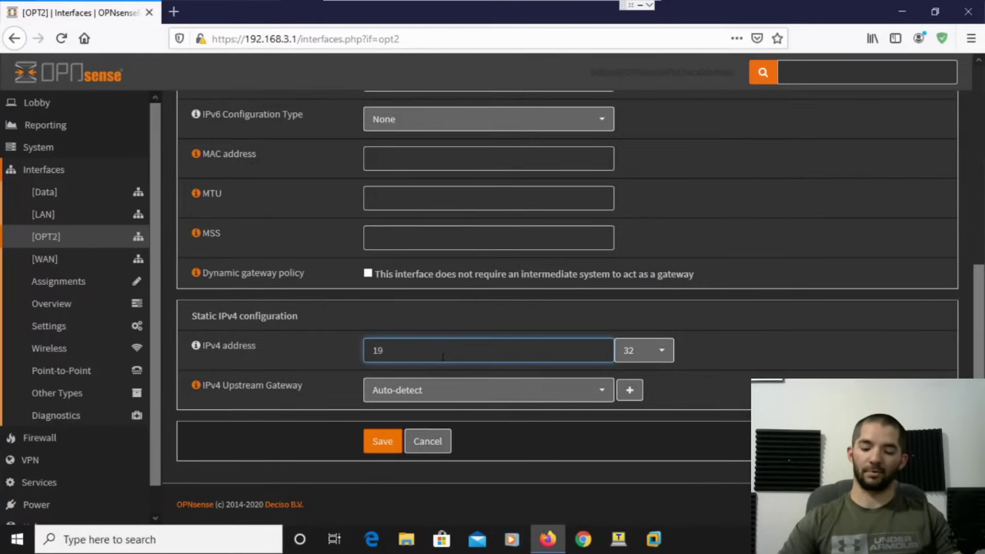
text(2.168.102.)
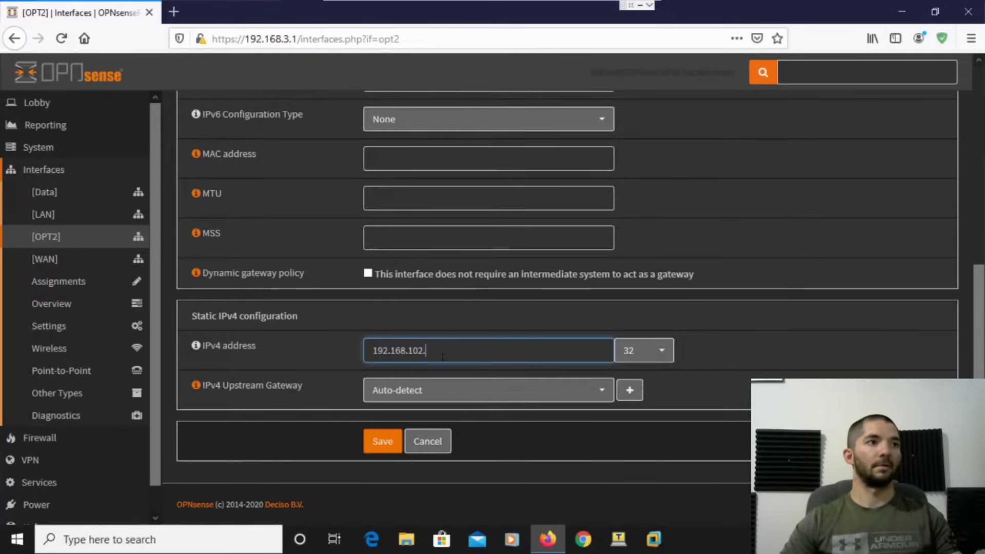
text(1)
key(BackSpace)
key(BackSpace)
key(BackSpace)
key(BackSpace)
text(6)
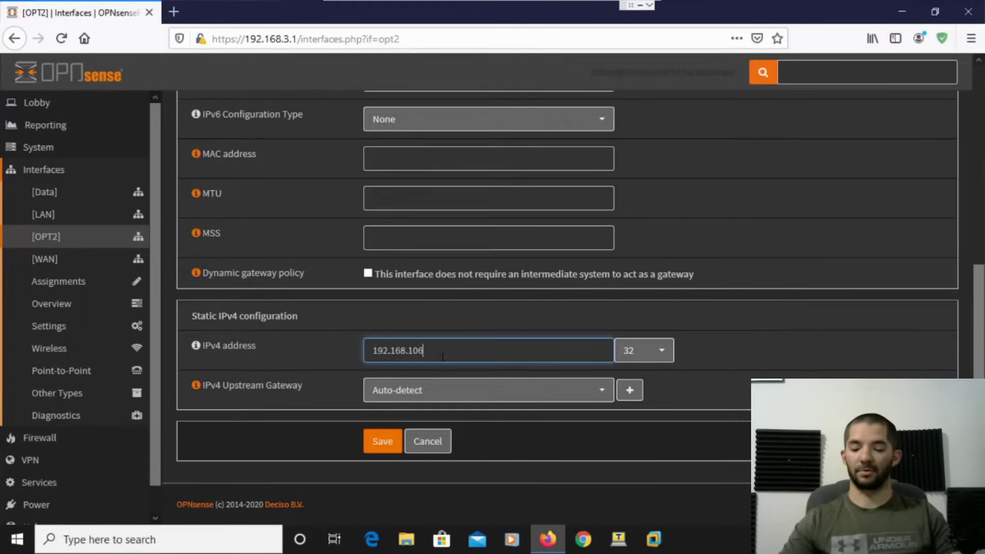
text(.1)
click(647, 353)
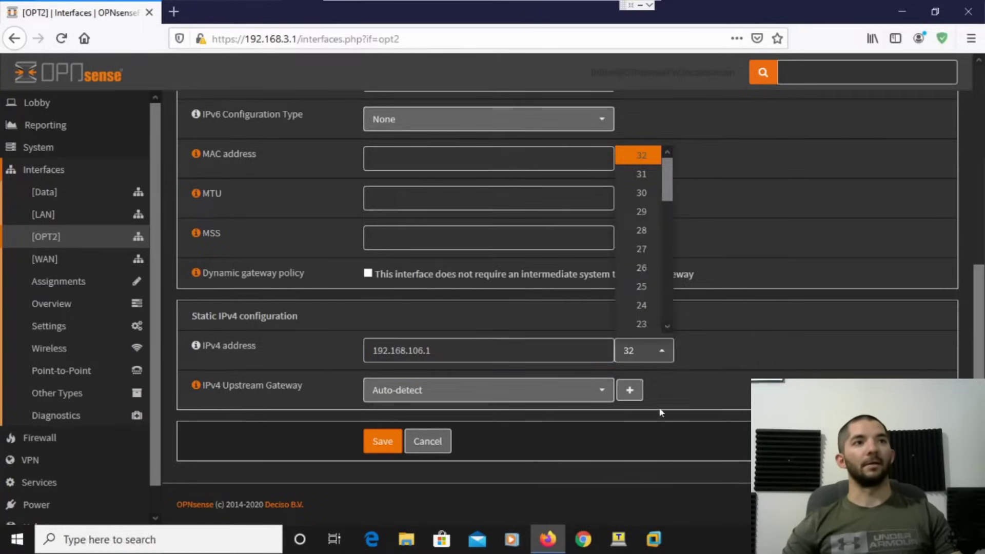
click(641, 306)
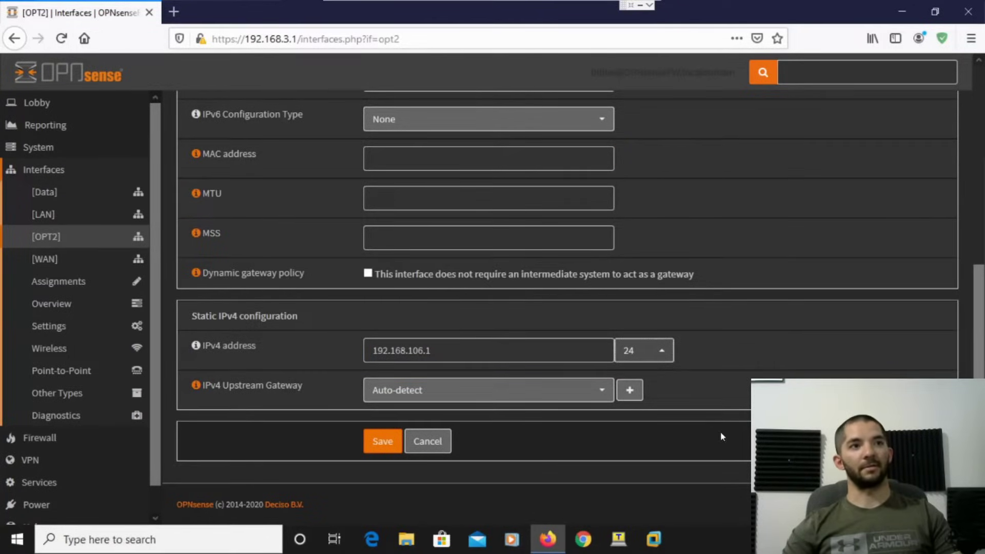
click(382, 441)
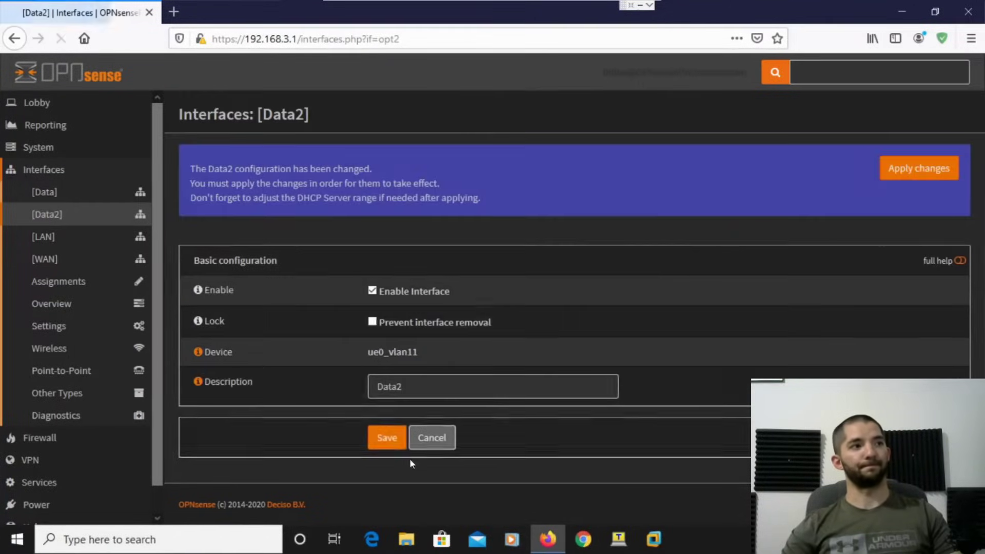
click(899, 173)
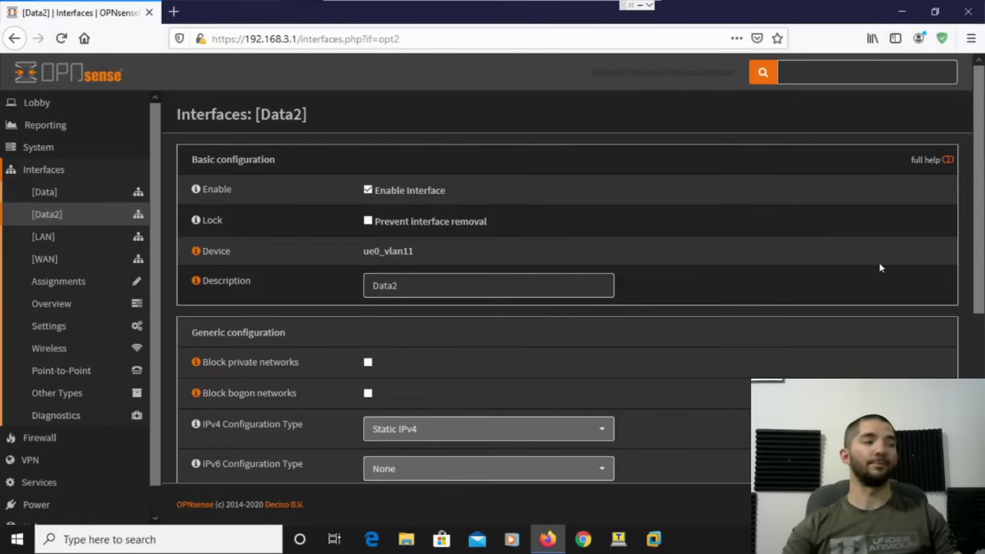
On Services > DHCPv4 > Data, set the range 192.168.105.100 to 192.168.105.150.
scroll(72, 323, down, 1)
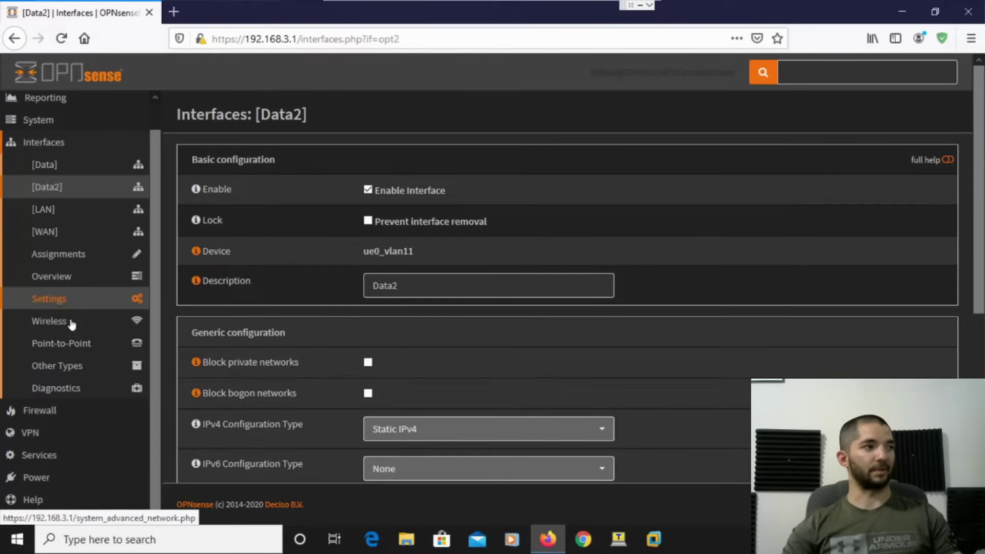
click(63, 456)
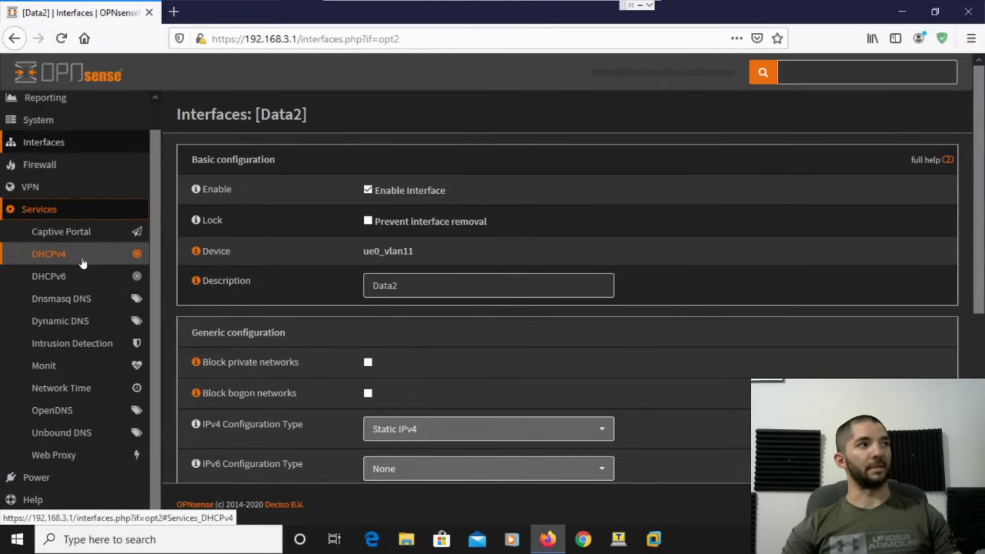
click(83, 263)
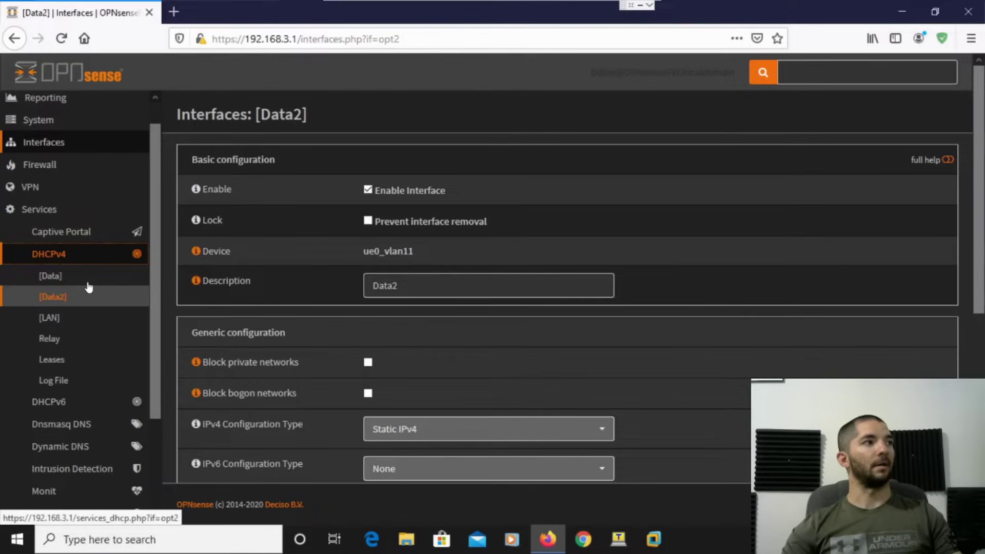
click(89, 286)
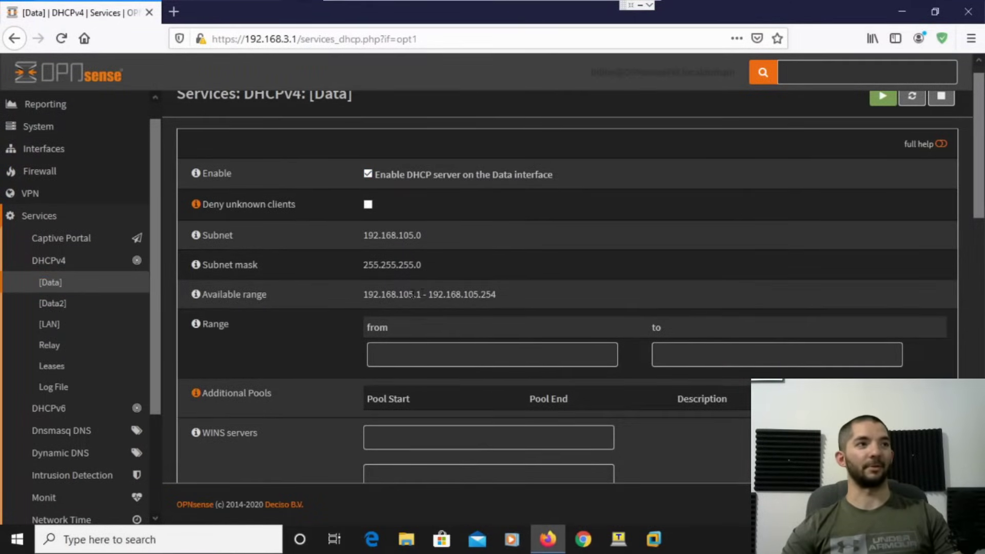
drag(420, 295, 364, 296)
key(ctrl+c)
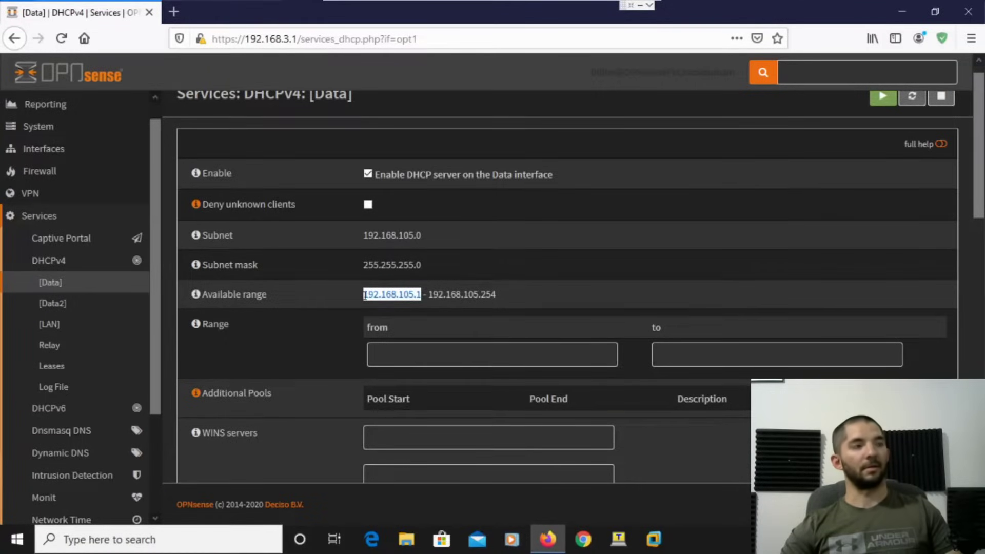
click(433, 365)
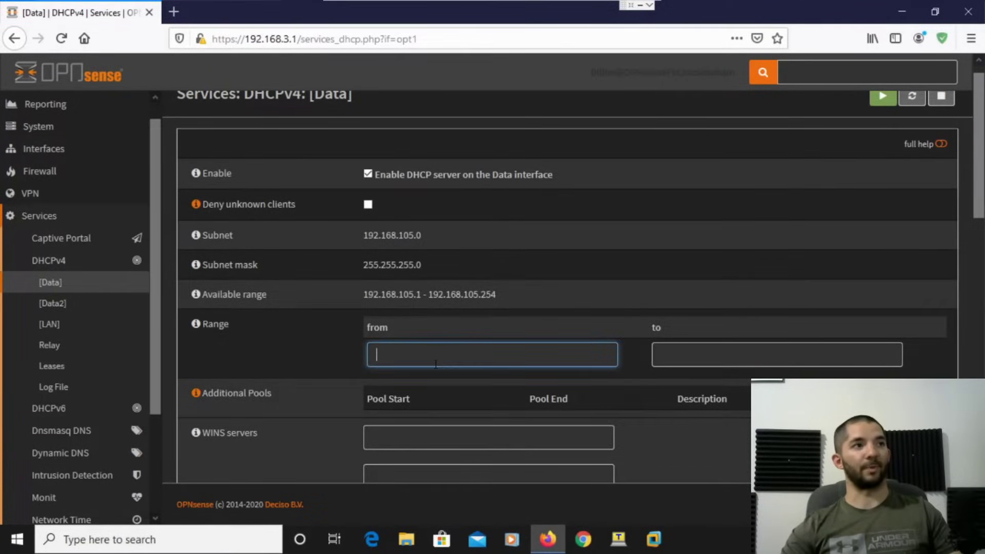
key(ctrl+v)
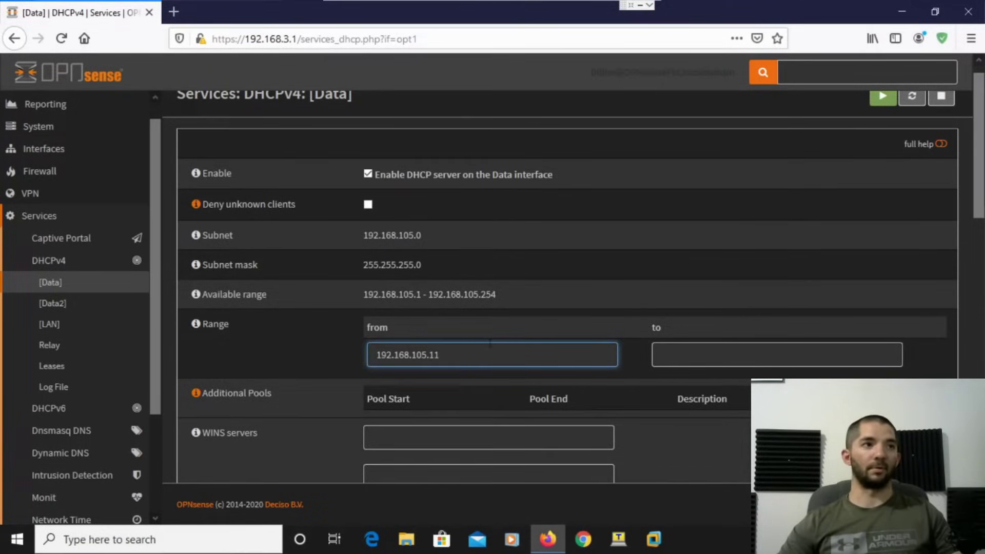
key(BackSpace)
text(00)
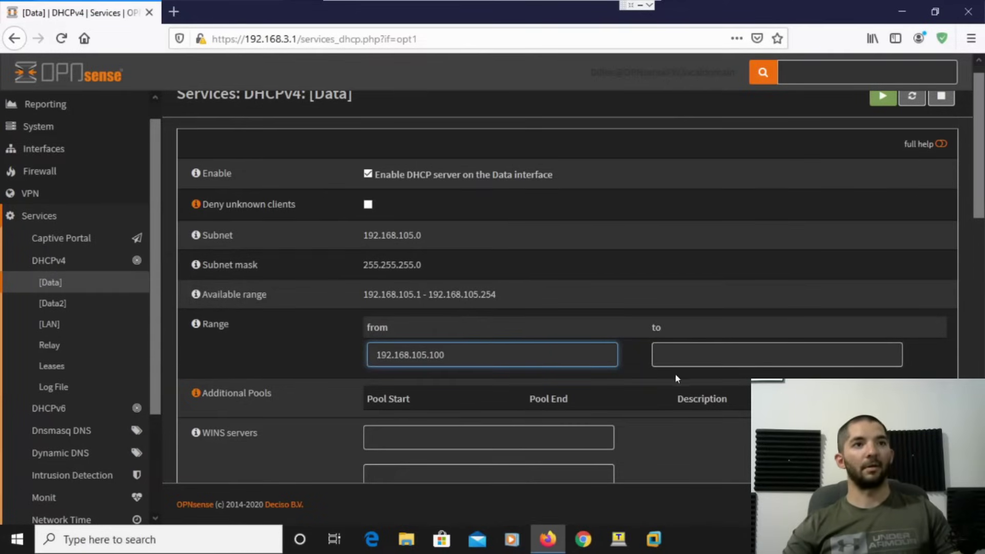
click(677, 359)
text(192.168.105.15)
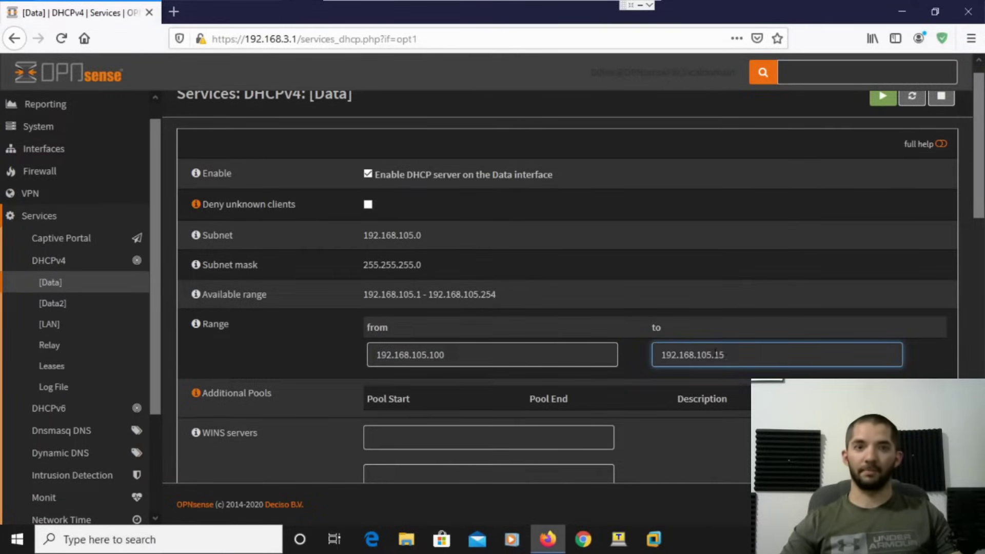
text(0)
click(667, 433)
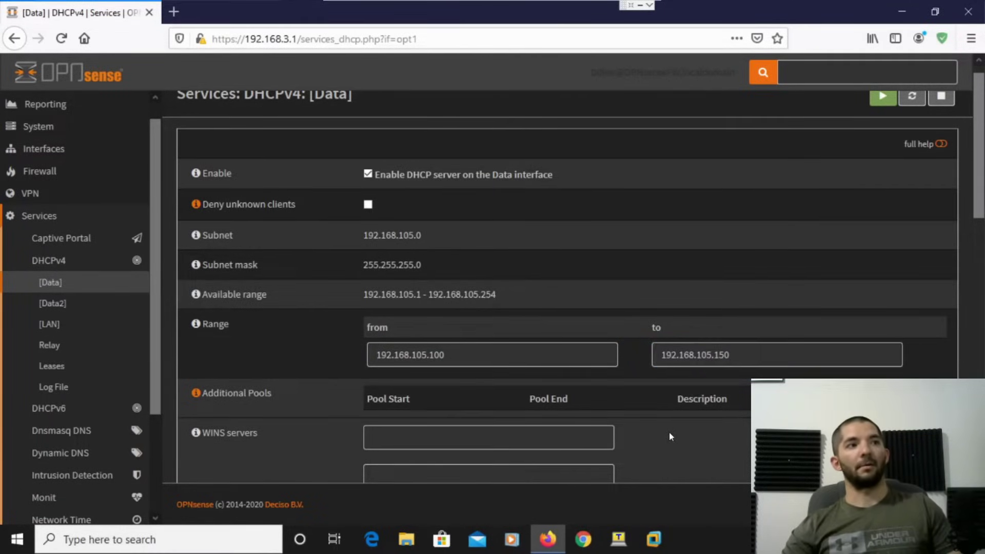
Set DNS server and gateway to 192.168.105.1 and save the Data DHCP settings.
scroll(677, 441, down, 3)
click(419, 368)
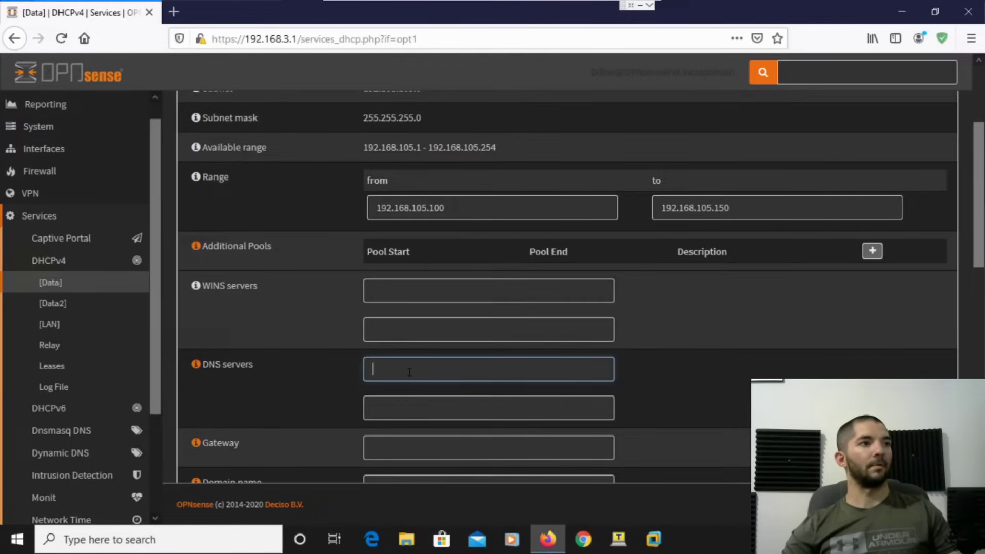
text(192.168.105.1)
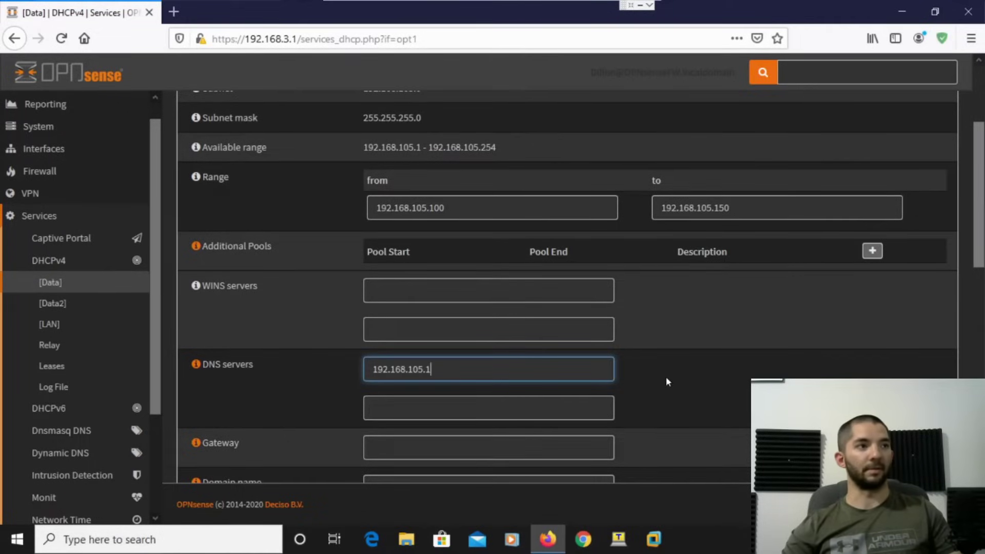
scroll(564, 372, down, 3)
click(399, 303)
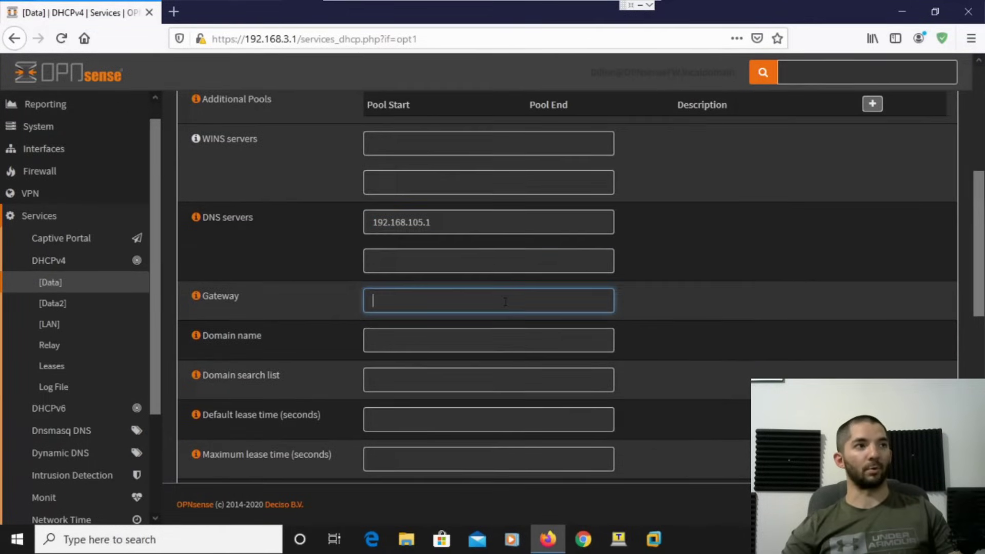
key(ctrl+v)
scroll(702, 345, down, 4)
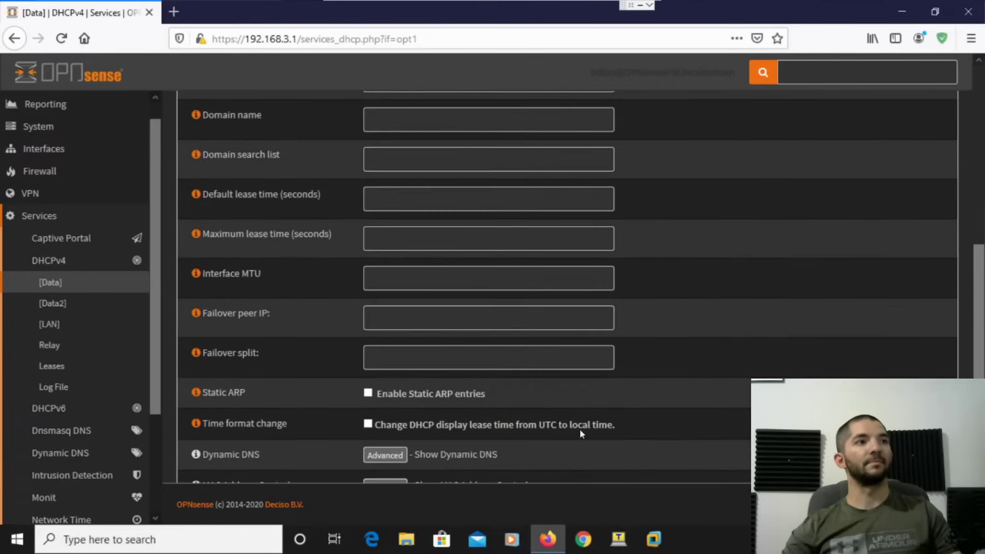
scroll(398, 432, down, 3)
scroll(392, 430, down, 4)
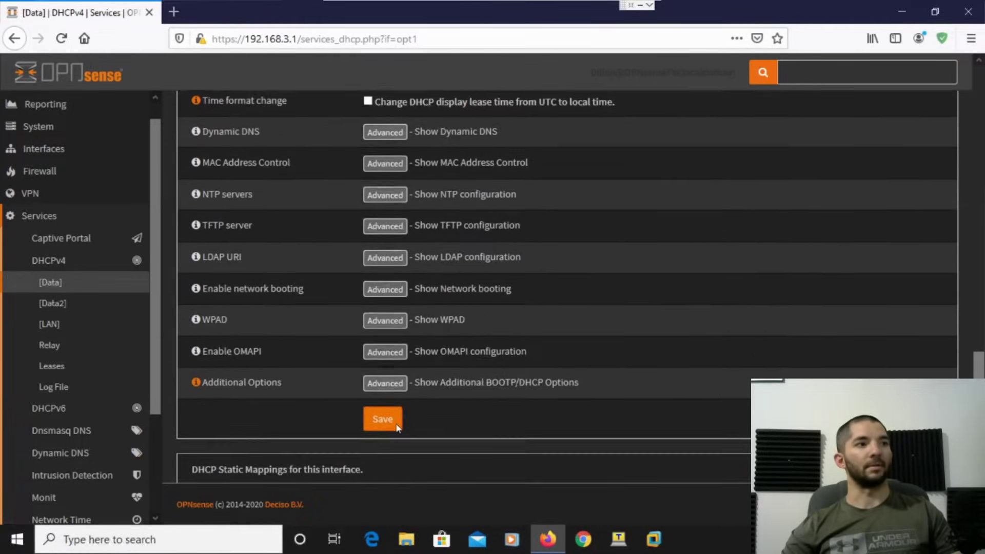
click(384, 376)
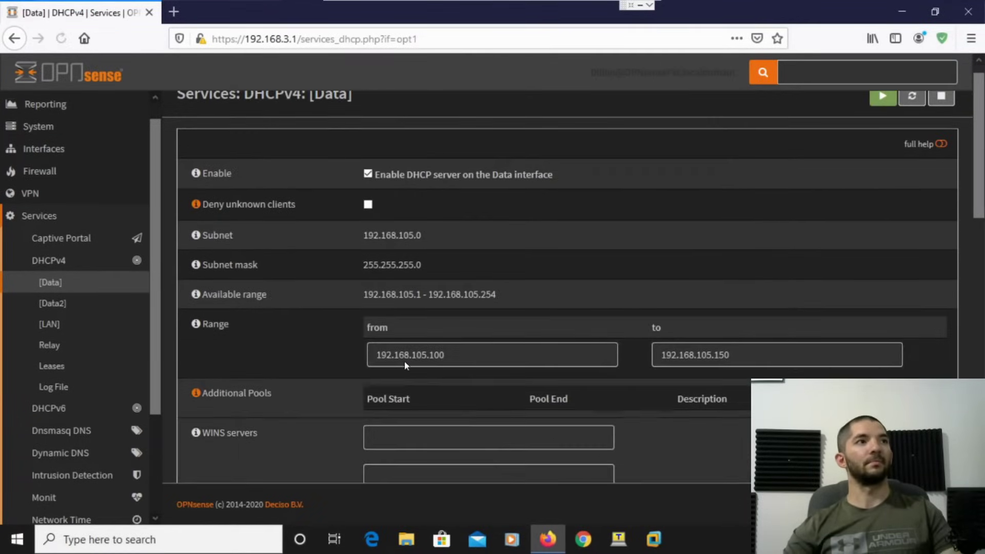
scroll(512, 339, down, 4)
scroll(512, 339, up, 4)
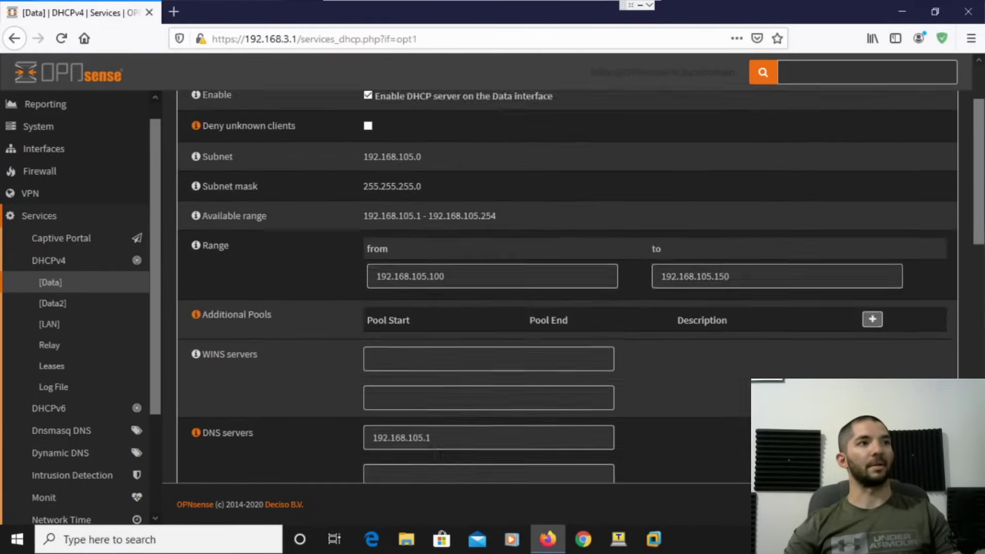
On the Data2 DHCPv4 page, set the range 192.168.106.100 to 192.168.106.150.
click(52, 304)
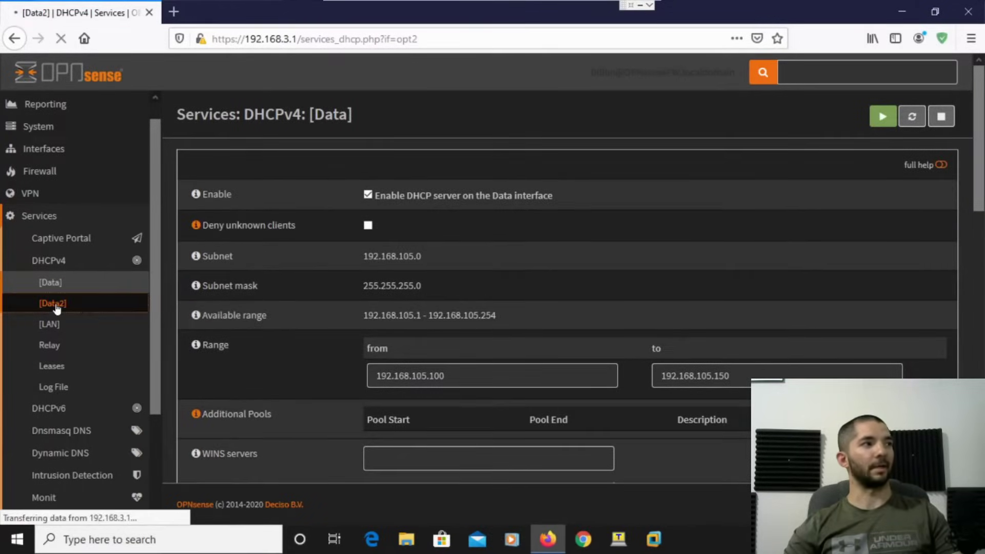
scroll(94, 326, down, 1)
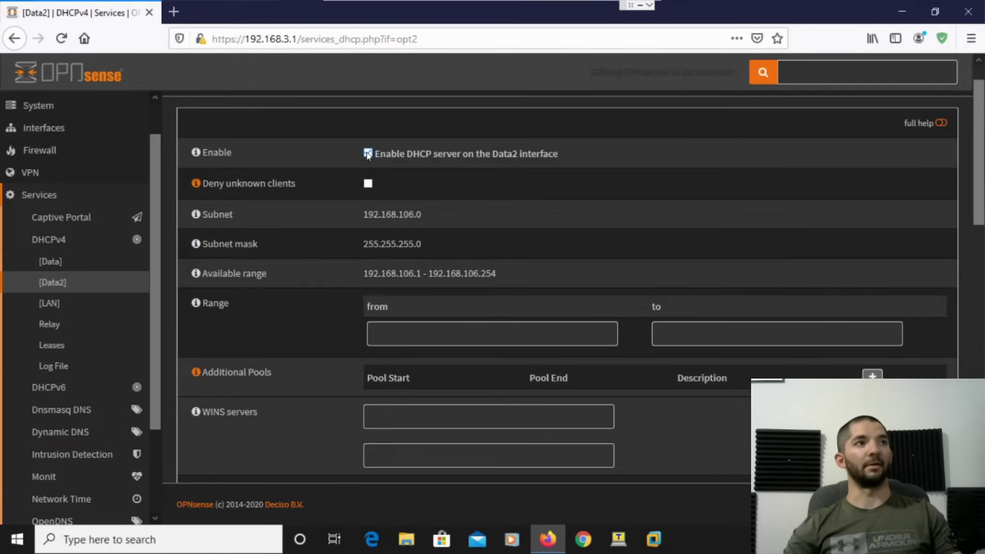
drag(423, 274, 365, 274)
key(ctrl+c)
click(395, 275)
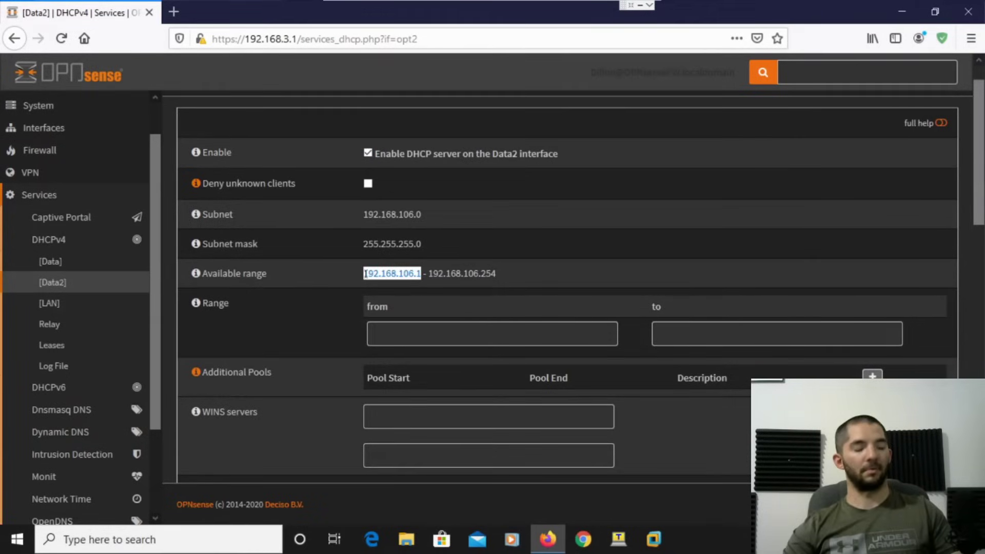
click(407, 337)
key(ctrl+v)
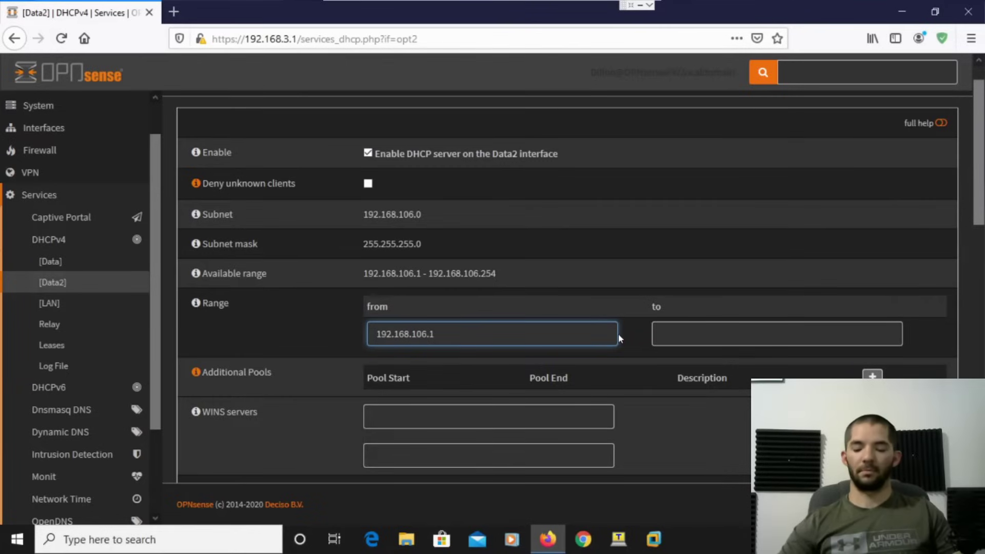
text(00)
click(714, 335)
key(ctrl+v)
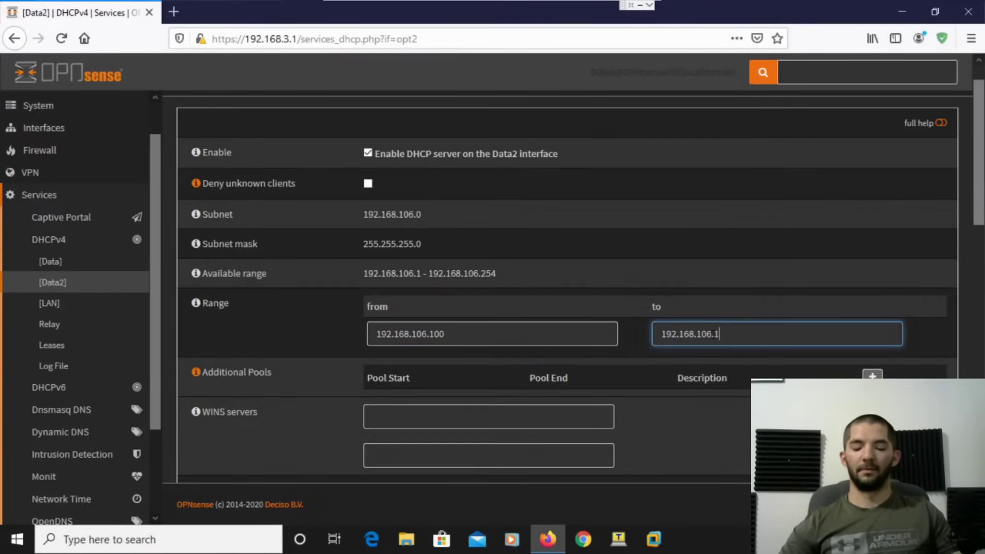
text(150)
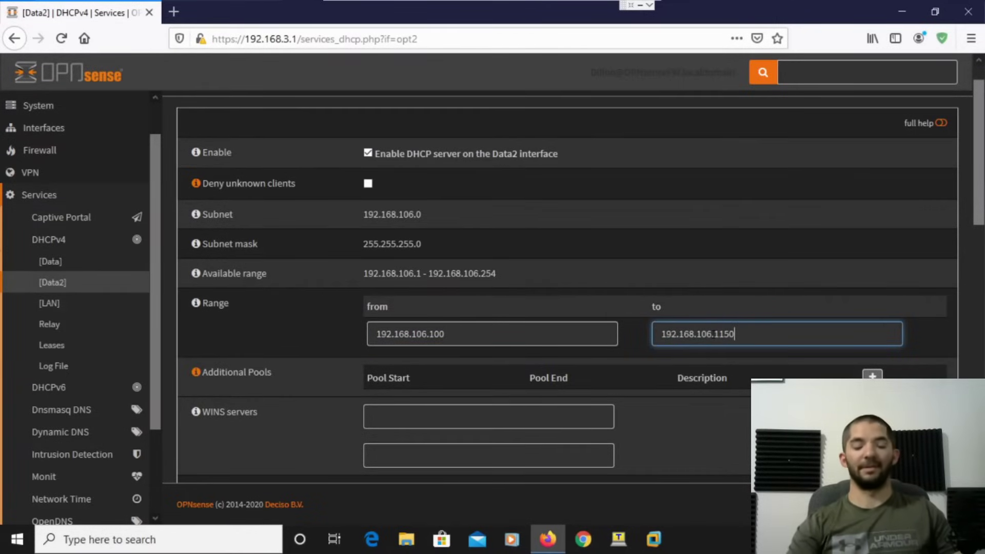
key(BackSpace)
key(BackSpace)
key(BackSpace)
text(50)
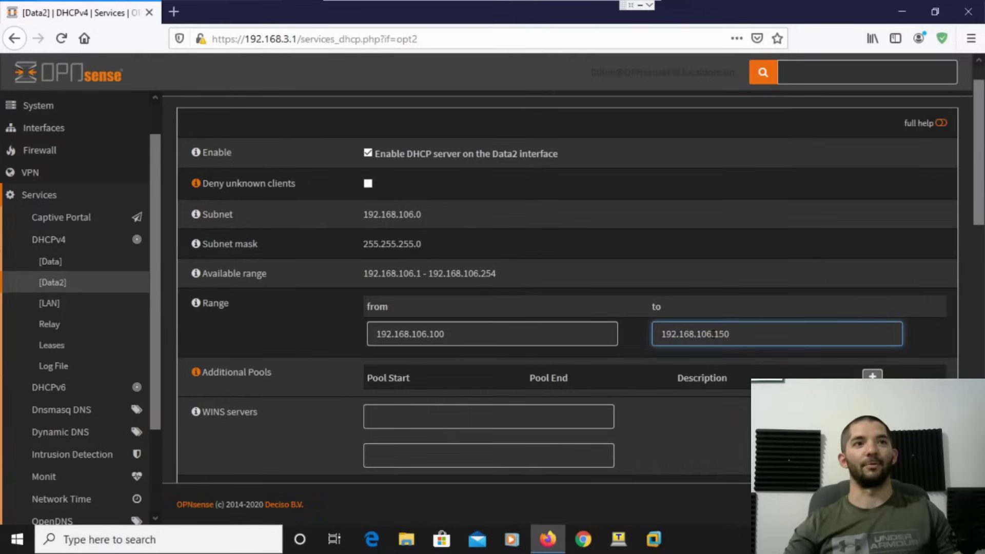
click(699, 432)
Set DNS server and gateway to 192.168.106.1, save, and compare against the Data settings.
scroll(699, 432, down, 5)
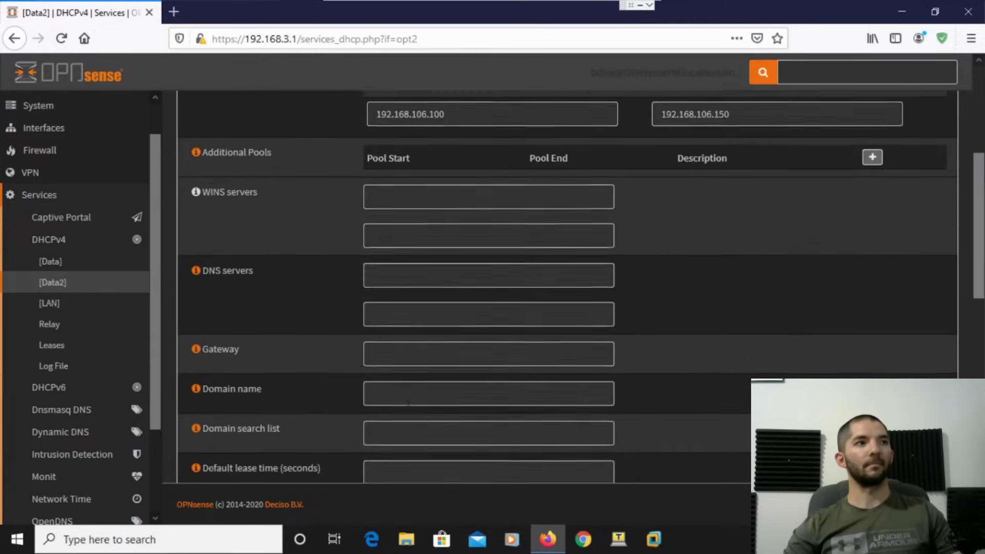
key(ctrl+v)
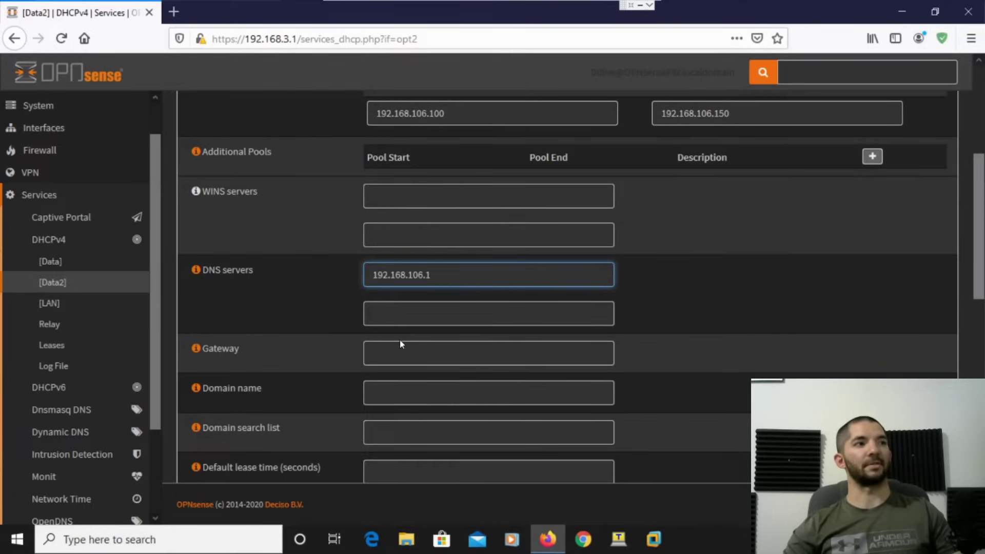
key(ctrl+v)
click(687, 386)
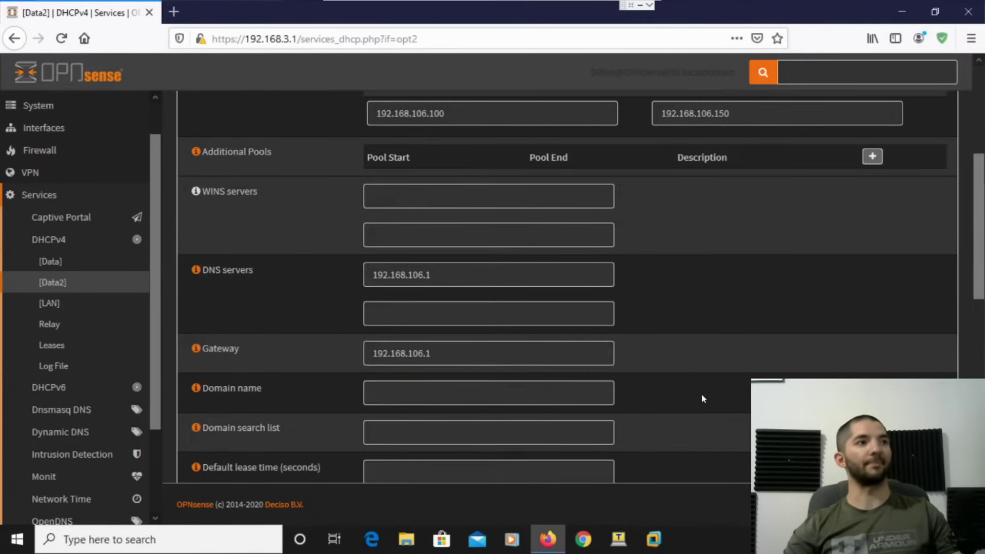
scroll(701, 393, down, 12)
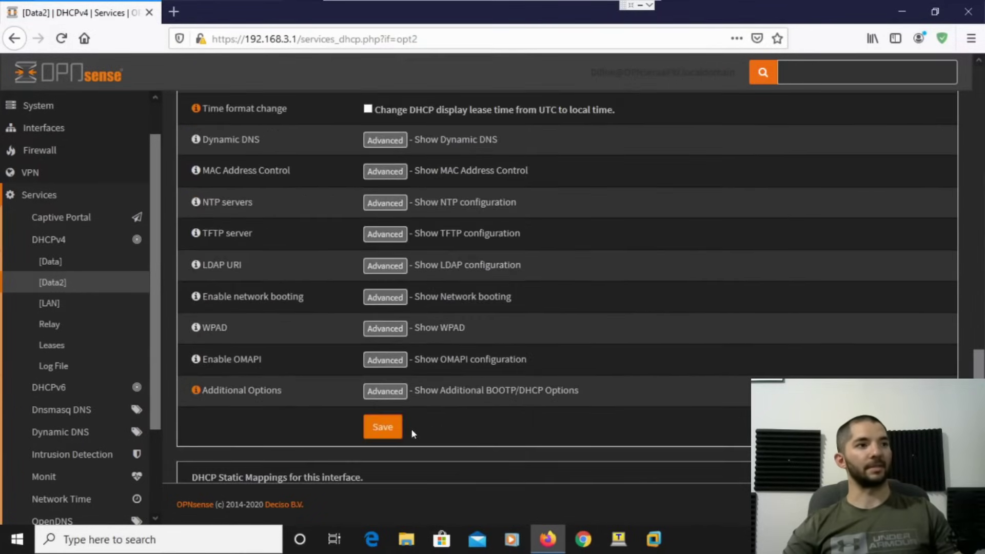
click(382, 427)
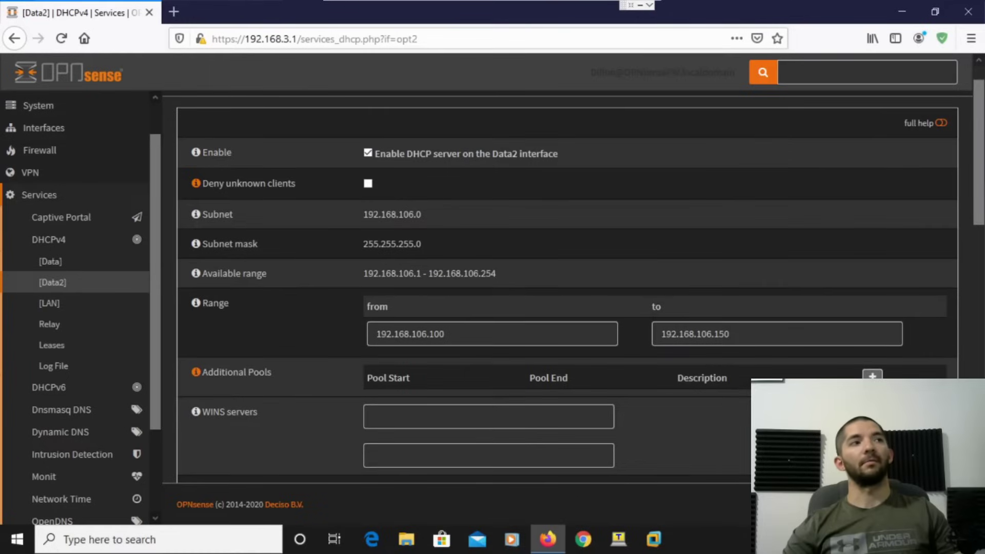
scroll(524, 293, down, 2)
click(49, 261)
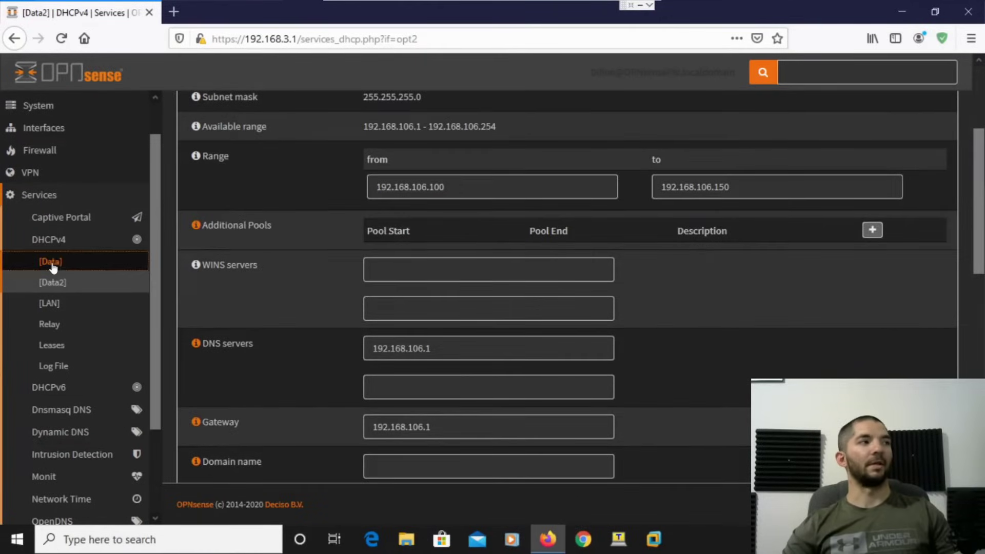
scroll(69, 269, down, 1)
click(56, 304)
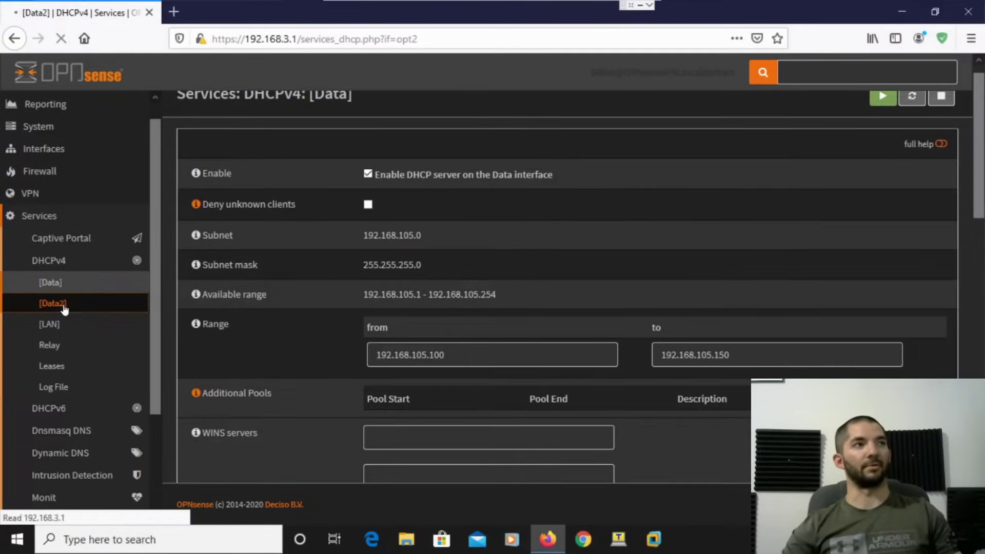
scroll(461, 151, down, 1)
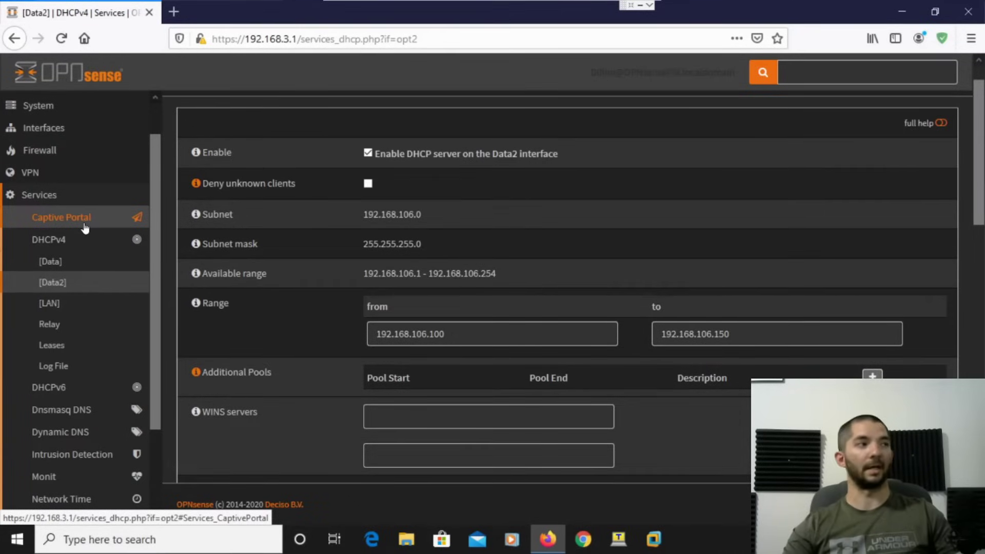
Go to Firewall > Rules > Data.
scroll(66, 246, up, 2)
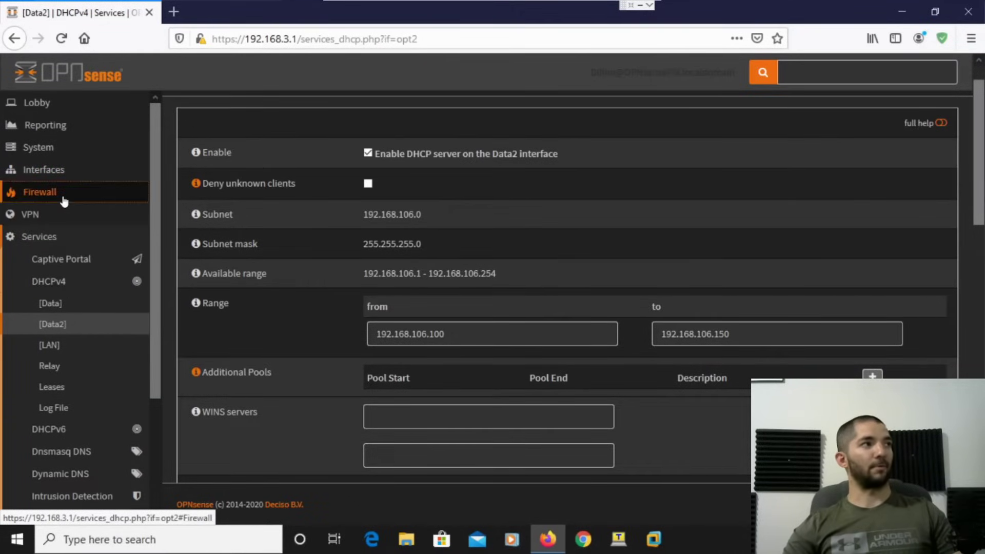
click(62, 197)
click(70, 245)
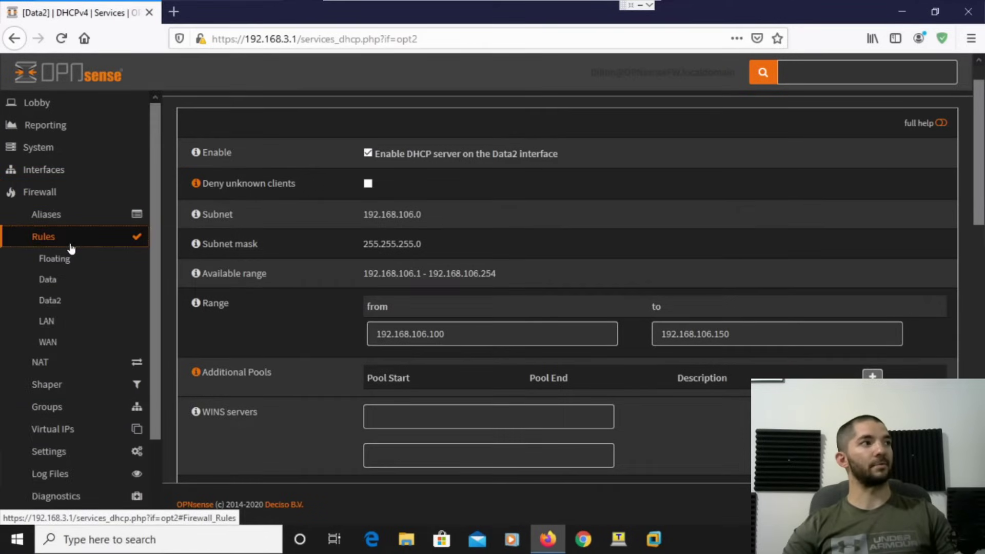
click(69, 290)
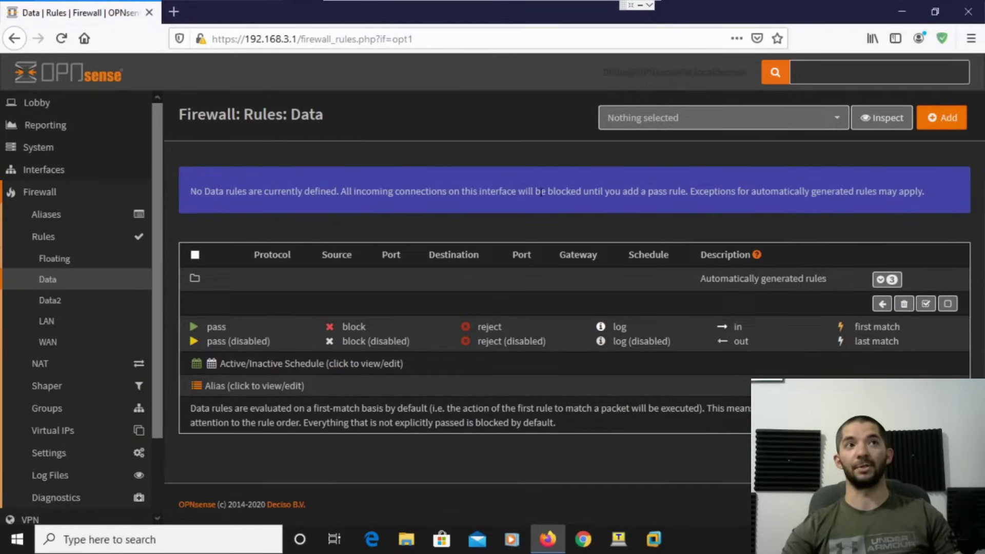
Add a logged pass rule with source Data net, save it, and apply the changes.
click(937, 130)
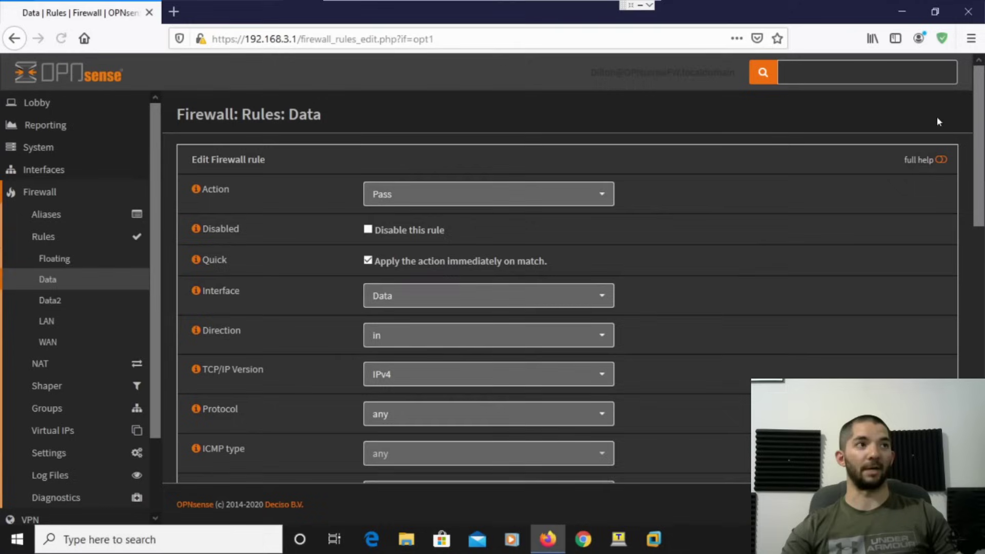
scroll(724, 318, down, 3)
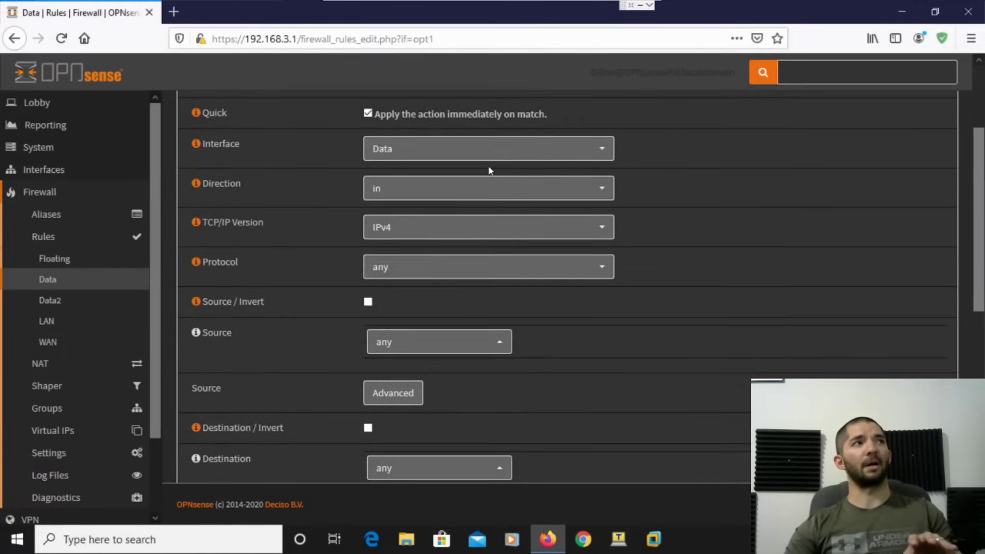
click(421, 349)
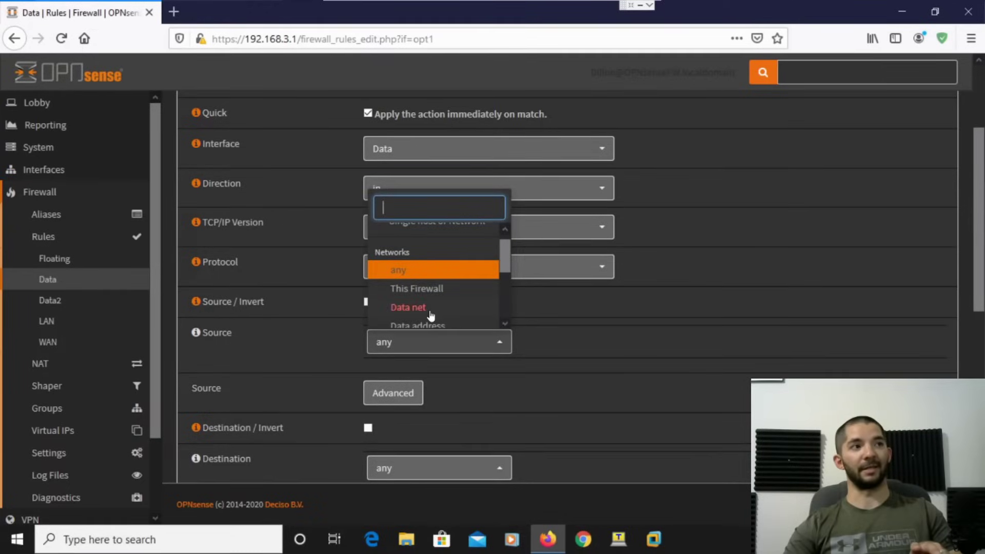
click(429, 310)
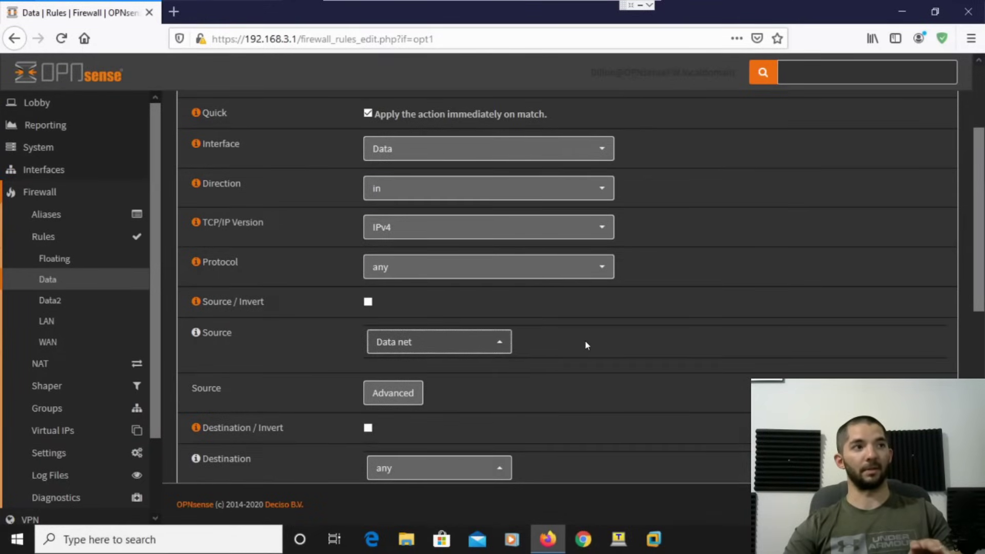
scroll(607, 367, down, 4)
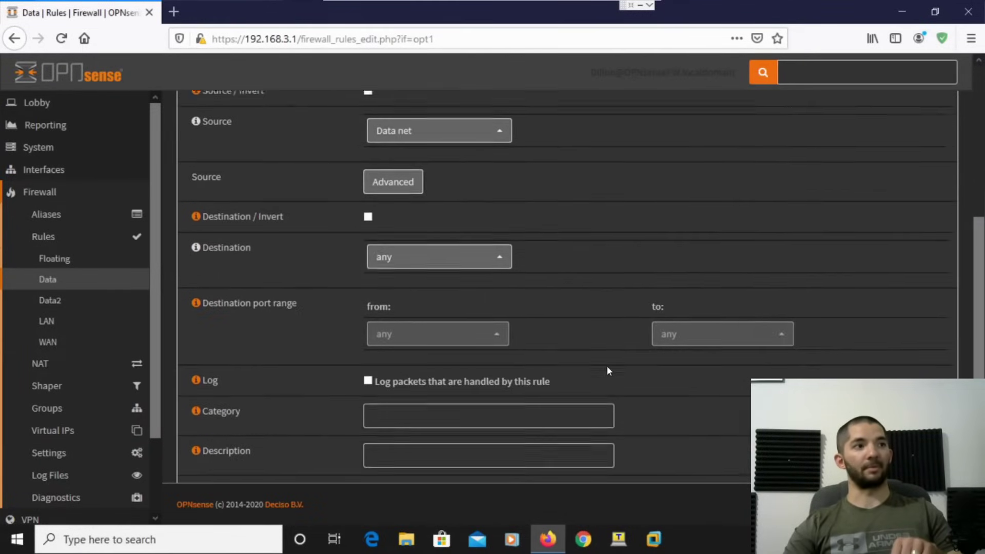
scroll(607, 371, down, 3)
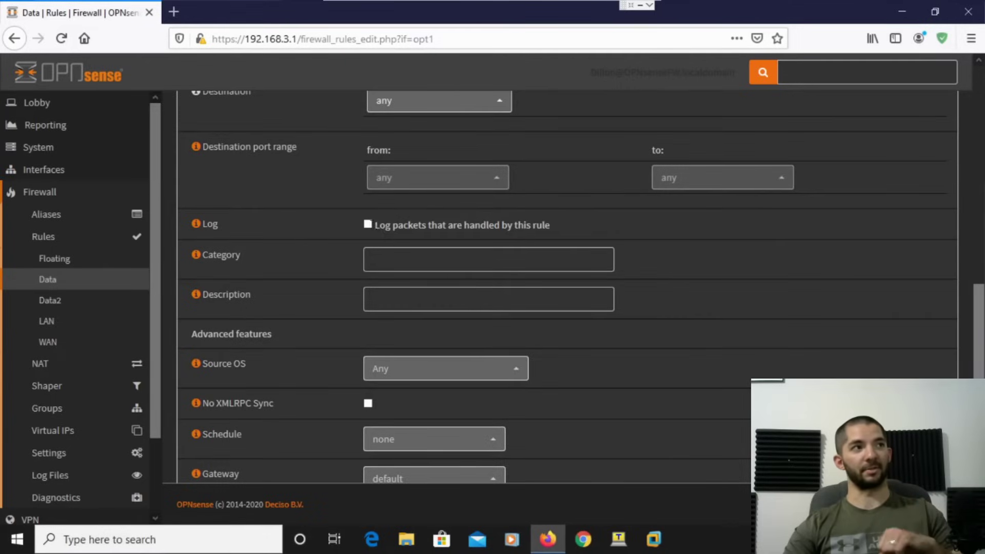
click(368, 224)
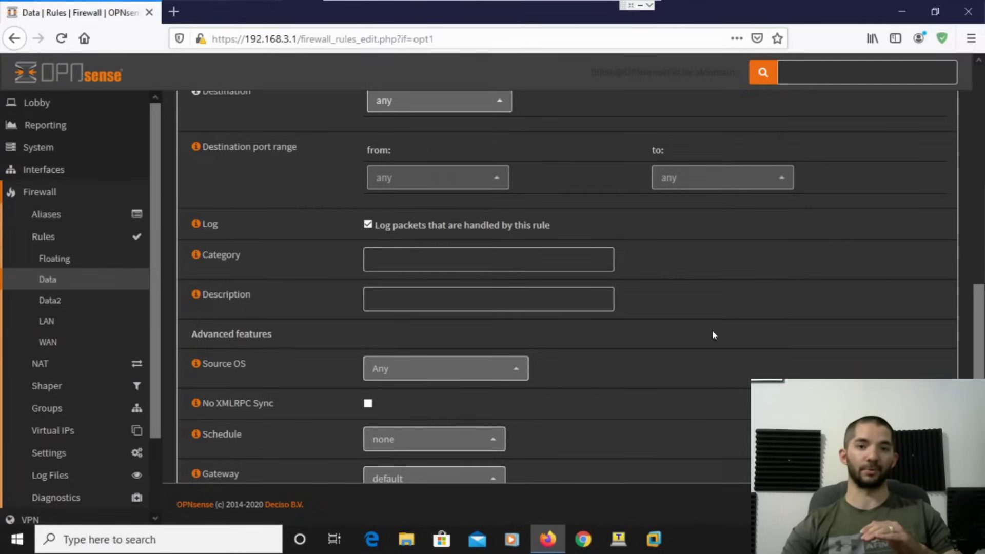
scroll(712, 336, down, 2)
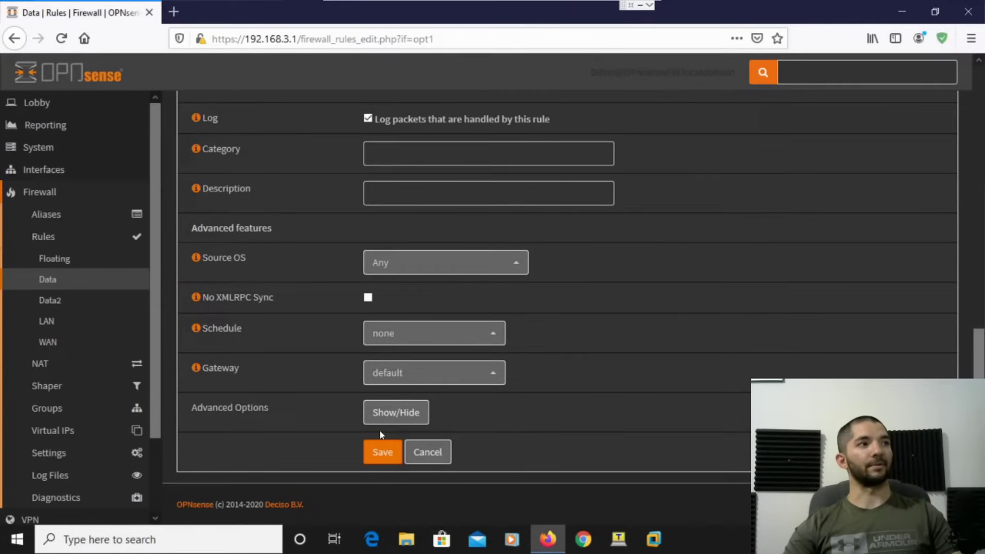
click(381, 450)
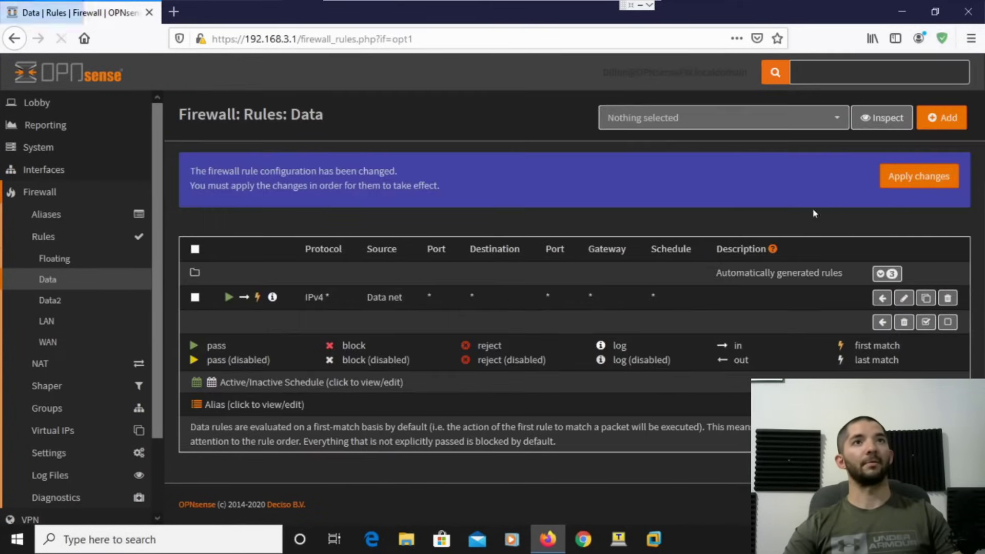
click(921, 179)
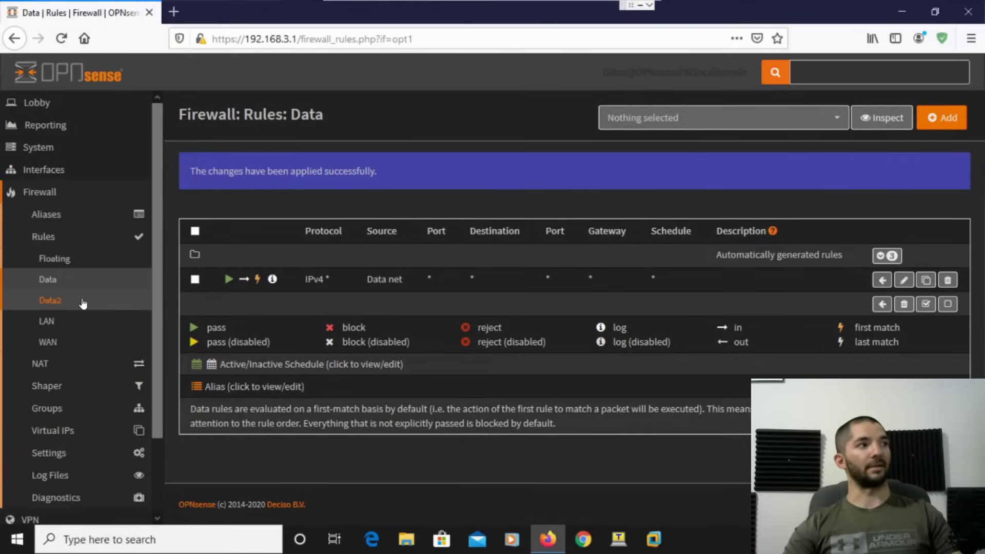
Start a new rule under Firewall > Rules > Data2 with source Data2 net.
click(83, 303)
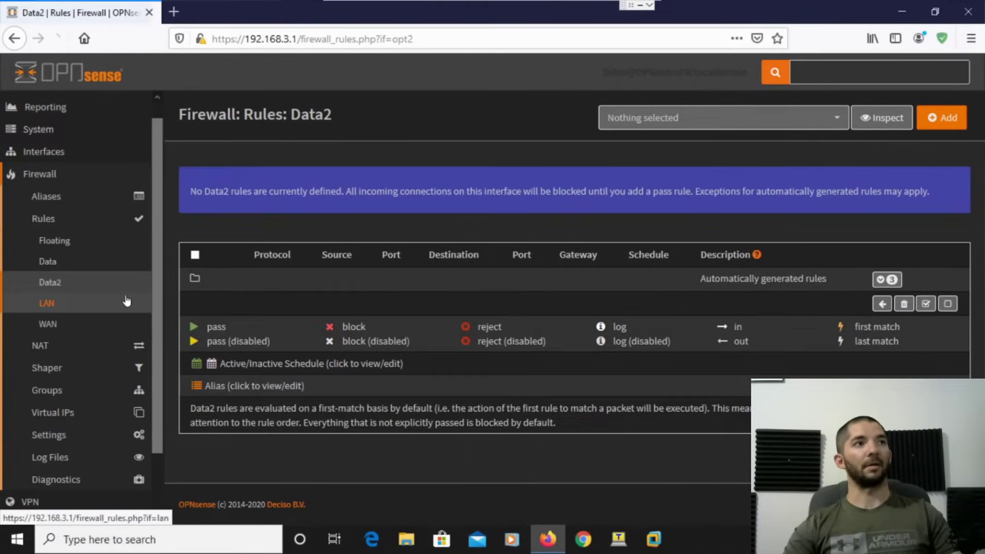
click(950, 123)
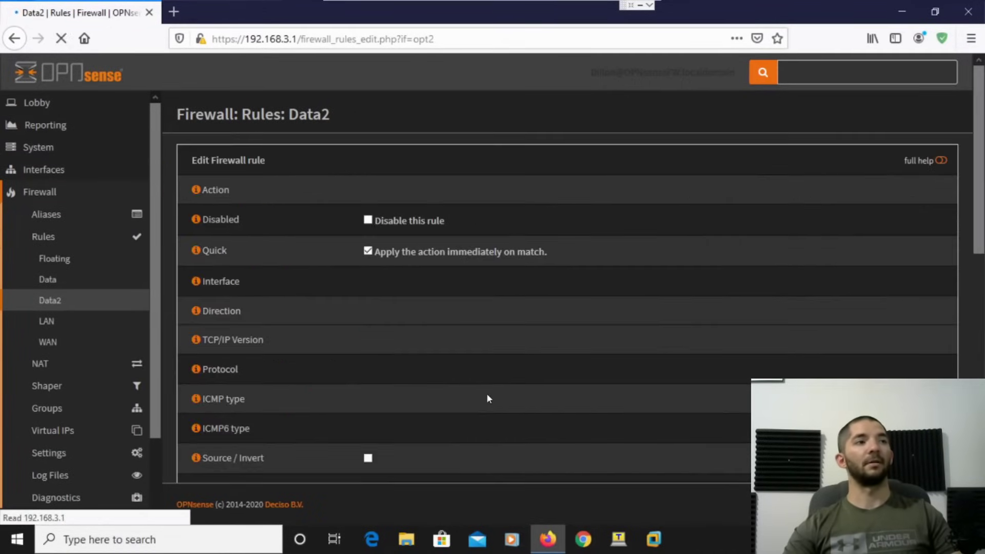
scroll(410, 349, down, 3)
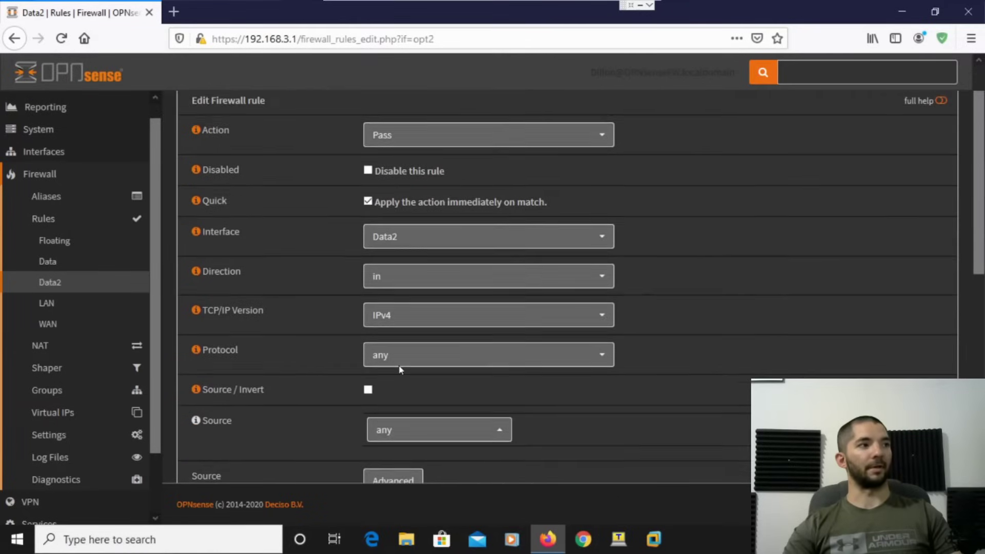
click(401, 401)
scroll(425, 363, down, 3)
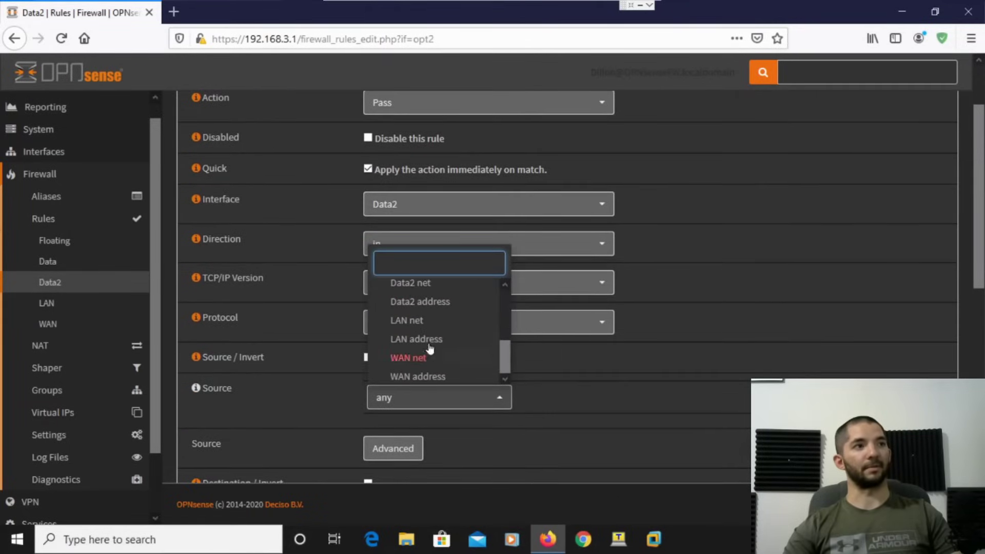
click(428, 289)
Enable logging on the Data2 rule, save it, and apply the changes.
scroll(637, 377, down, 5)
scroll(622, 398, down, 12)
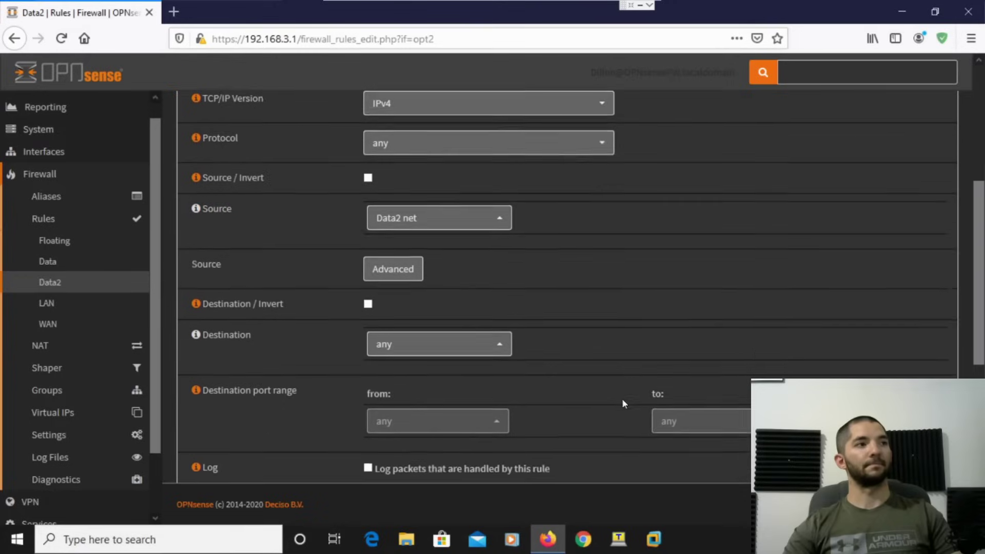
scroll(623, 400, down, 1)
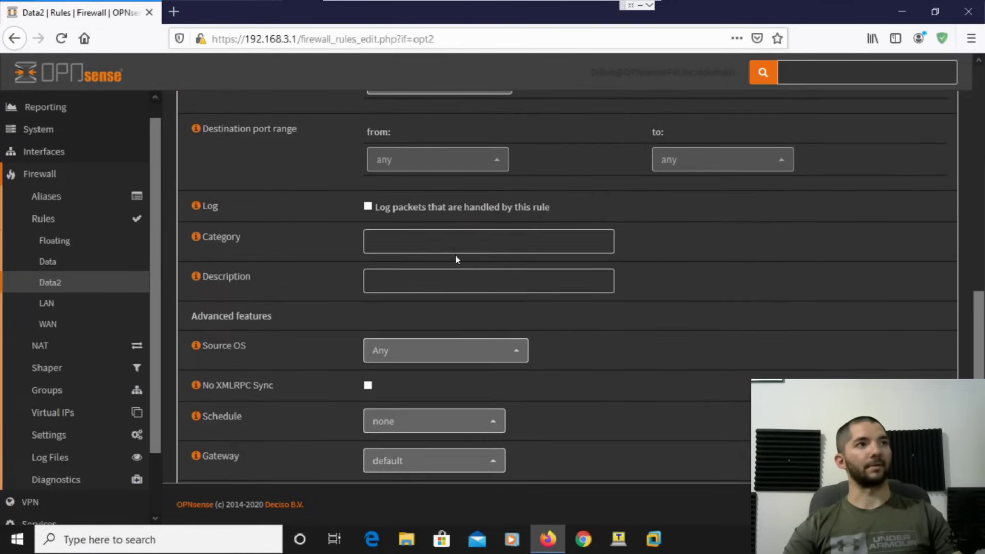
click(369, 205)
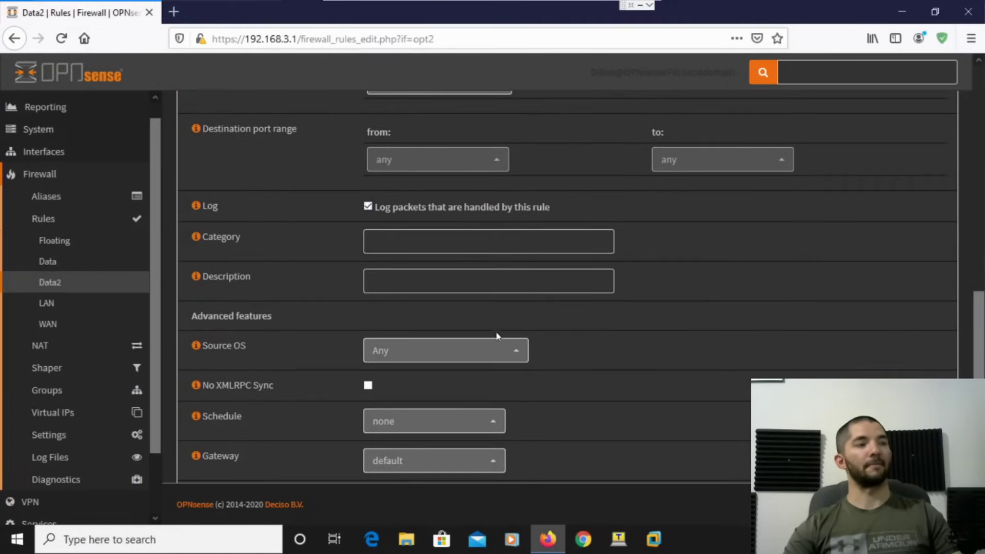
scroll(517, 443, down, 3)
click(375, 452)
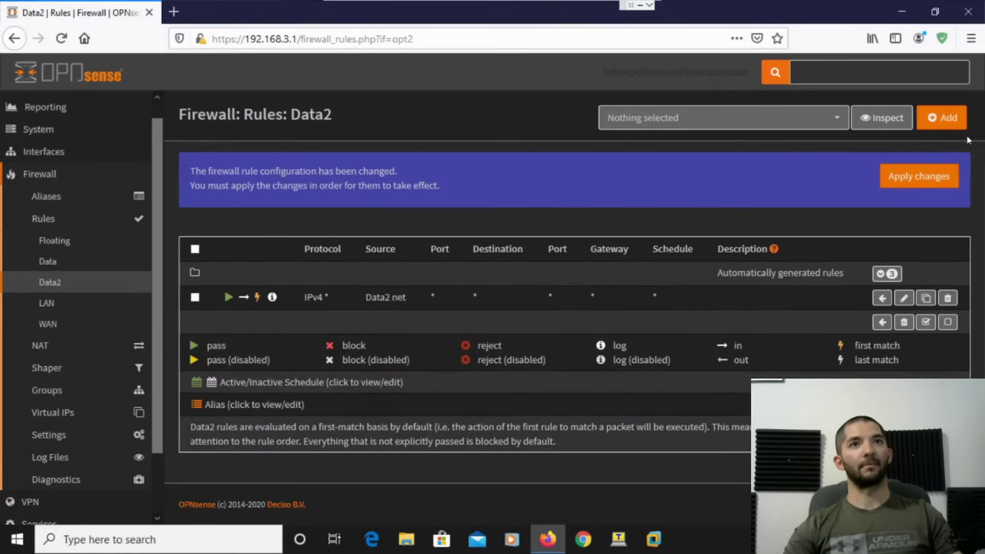
click(902, 183)
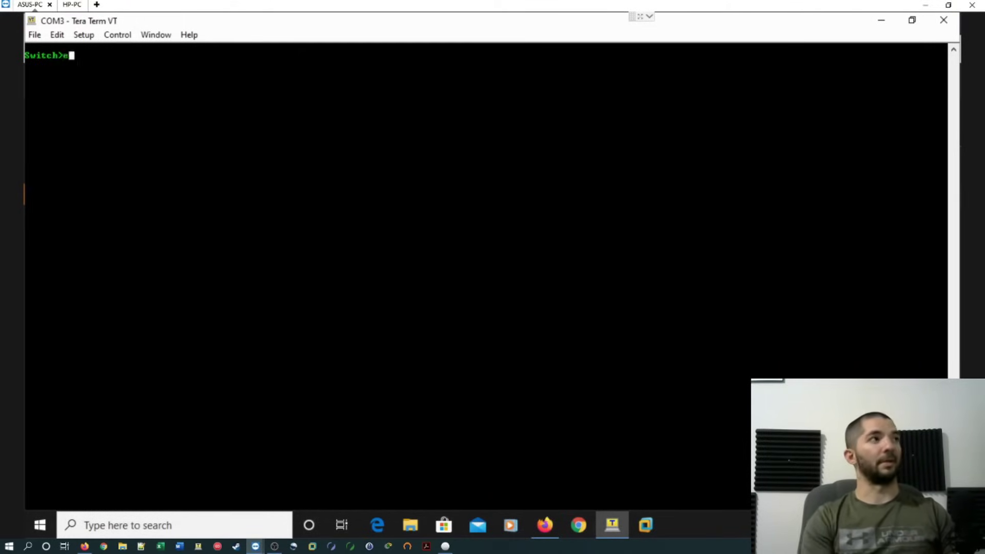
Enter global configuration and create a privilege-15 local user with a secret password.
key(Tab)
key(Return)
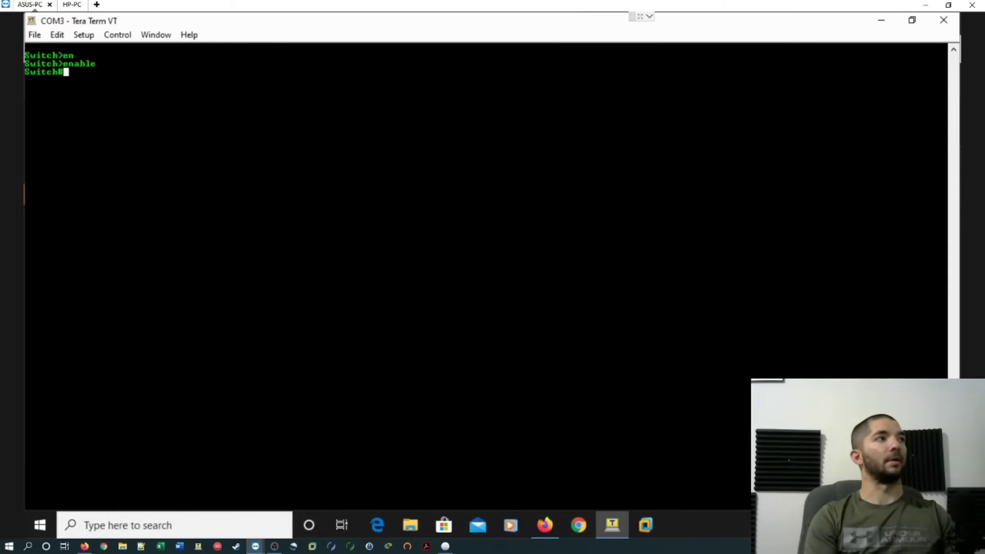
text(conf t)
key(Return)
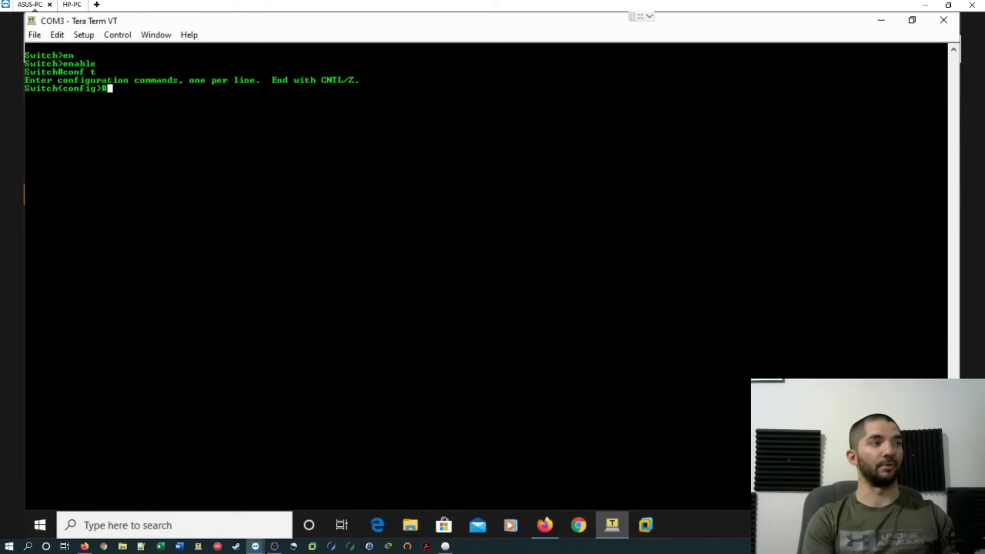
text(user)
key(Tab)
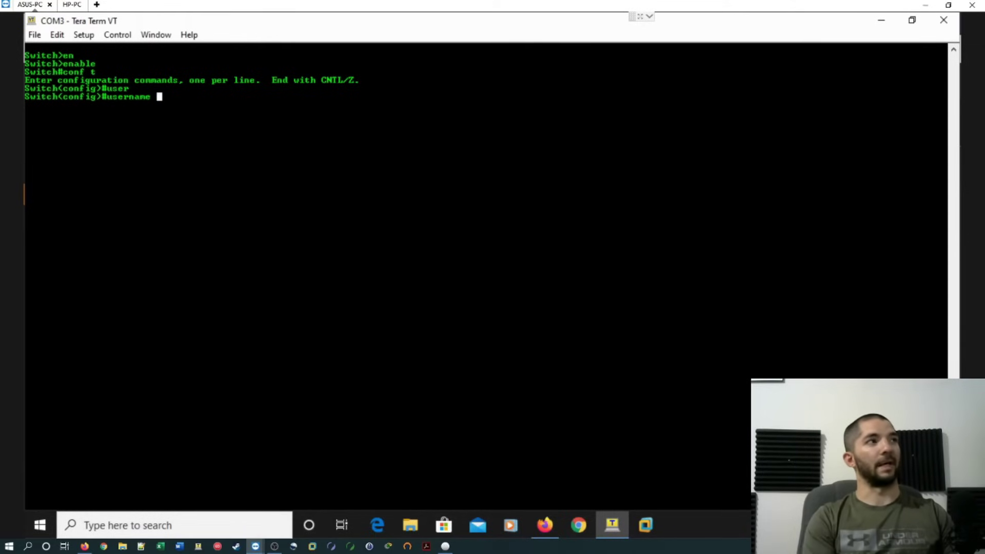
text(Dillon pr)
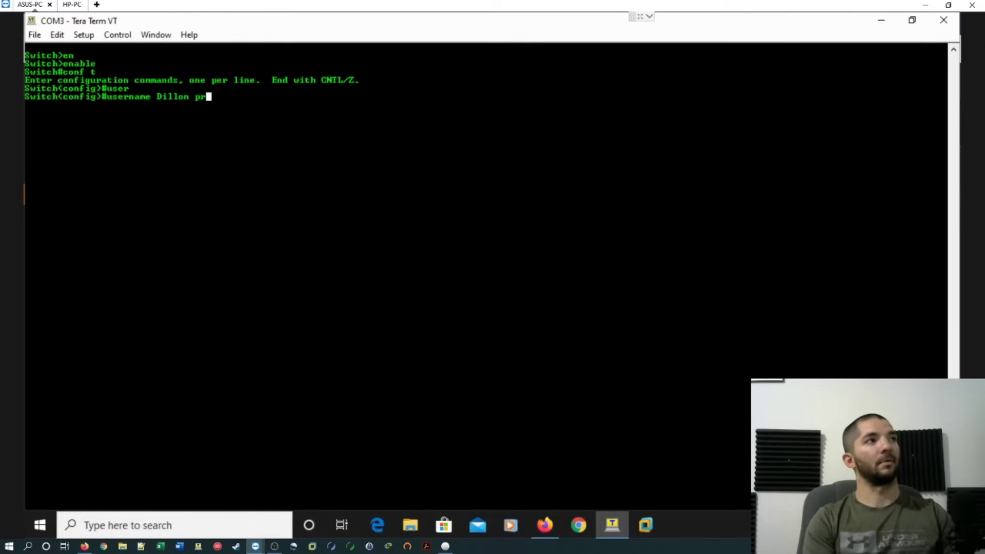
key(Tab)
text(15 se)
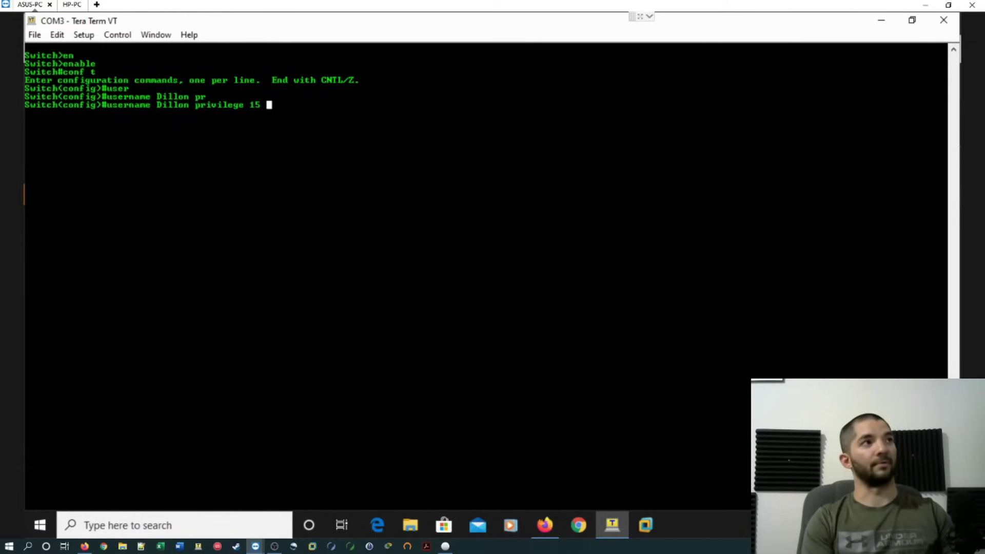
key(Tab)
text(12345)
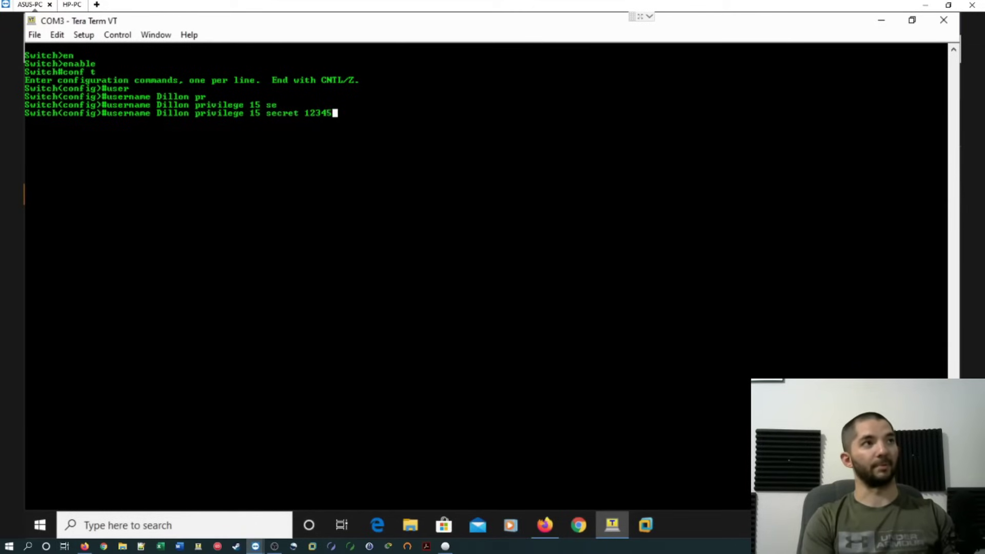
key(Return)
Set the switch hostname to LabSW and its IP domain name to Lab.
text(host)
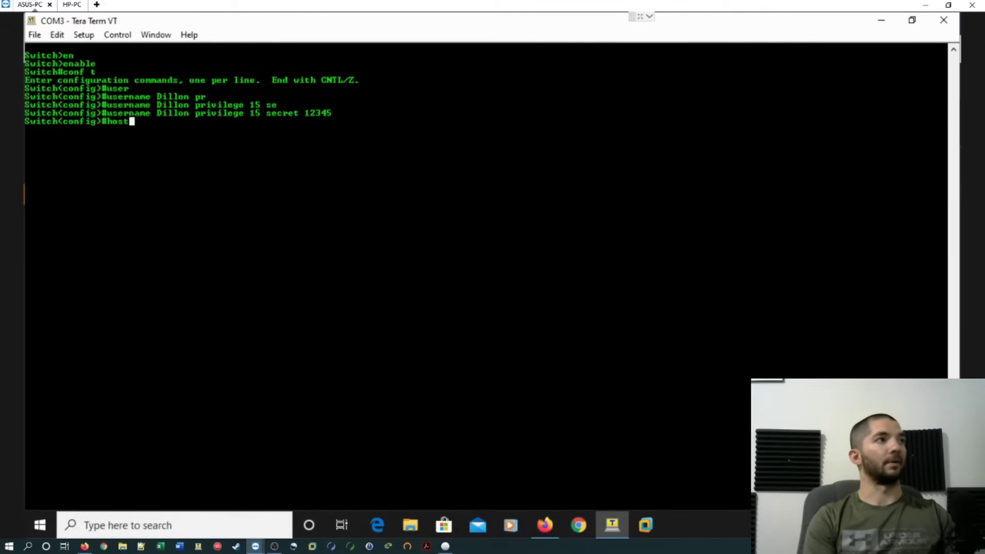
key(Tab)
text(LabSW)
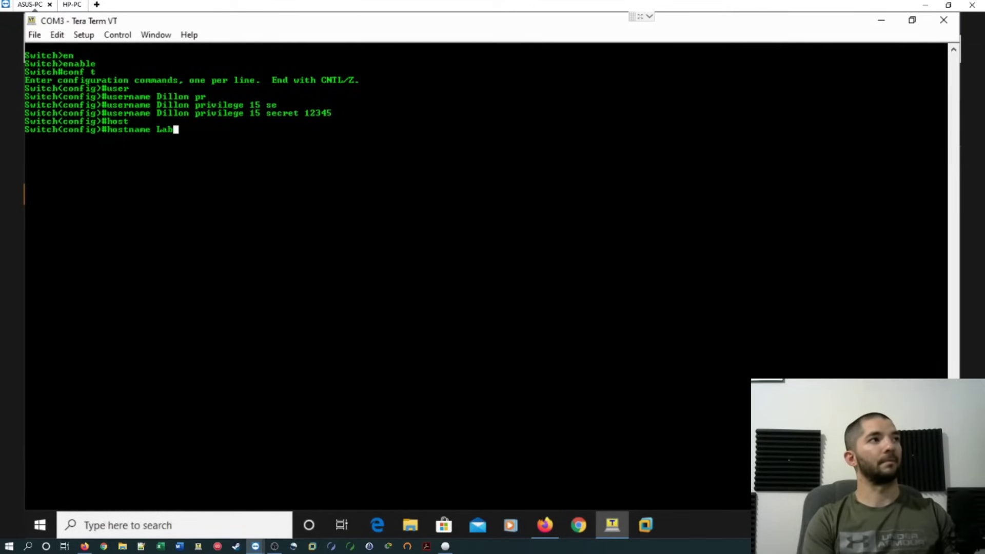
key(Return)
text(ig)#i)
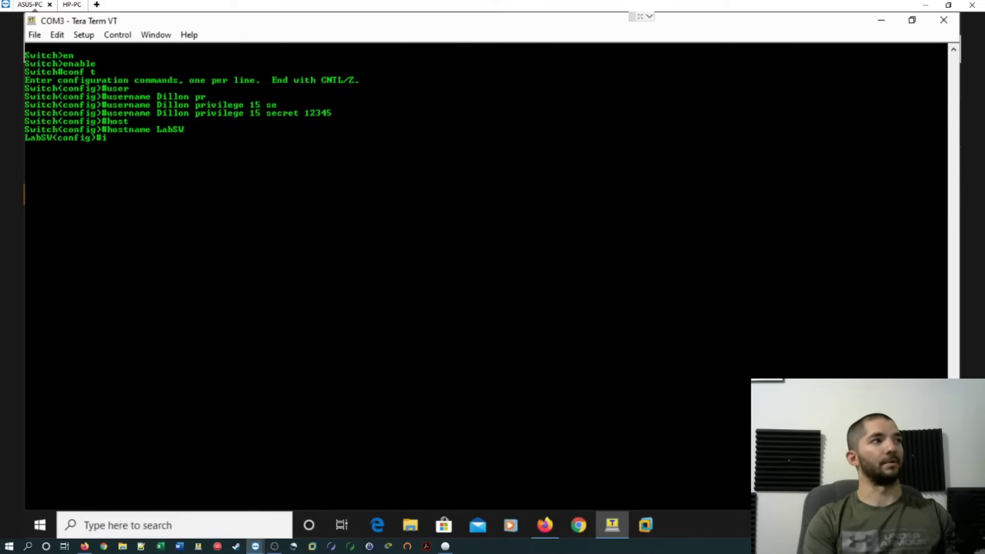
text(p do)
key(Tab)
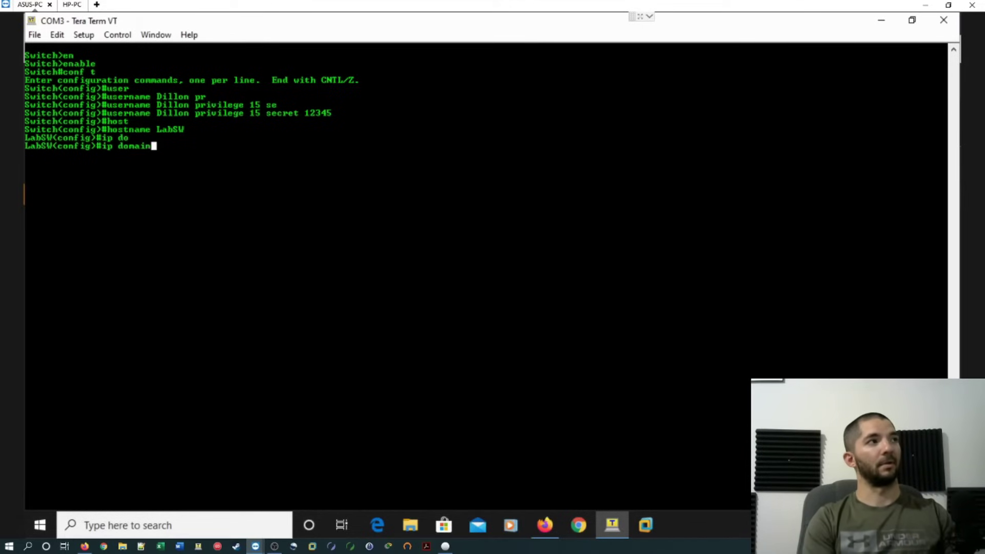
text(-n)
key(Tab)
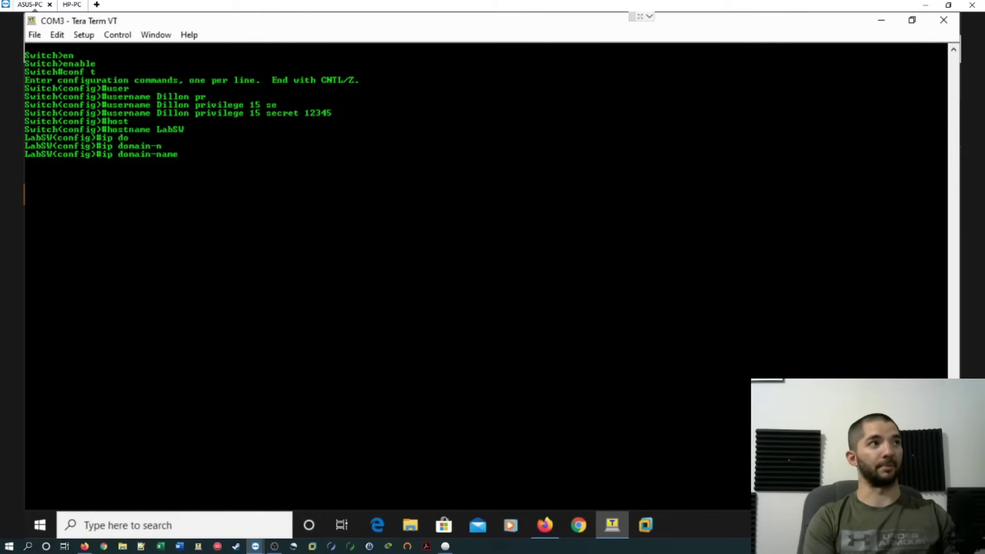
text(Lab)
key(Return)
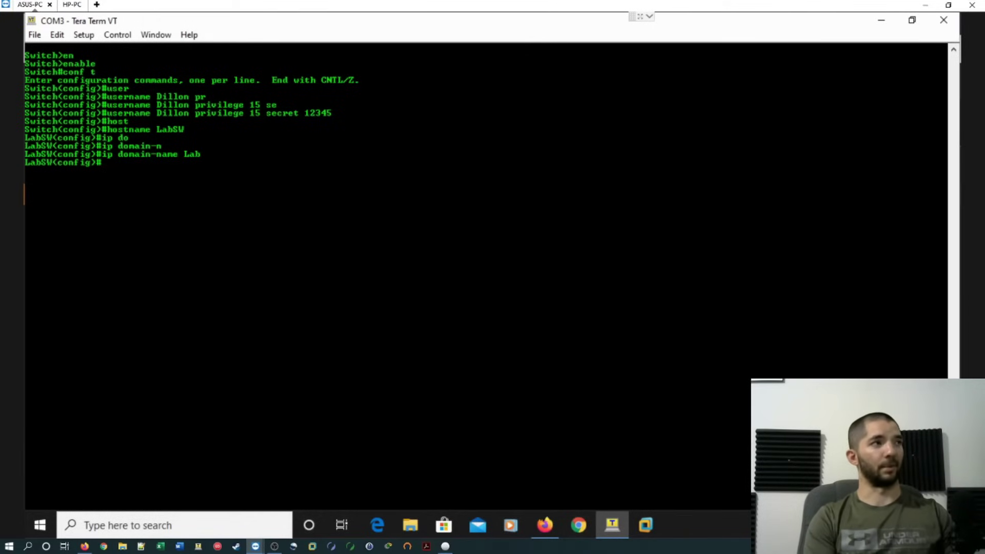
Generate 1024-bit RSA keys with crypto key generate rsa, enabling SSH.
text(cr)
key(Tab)
text(ke)
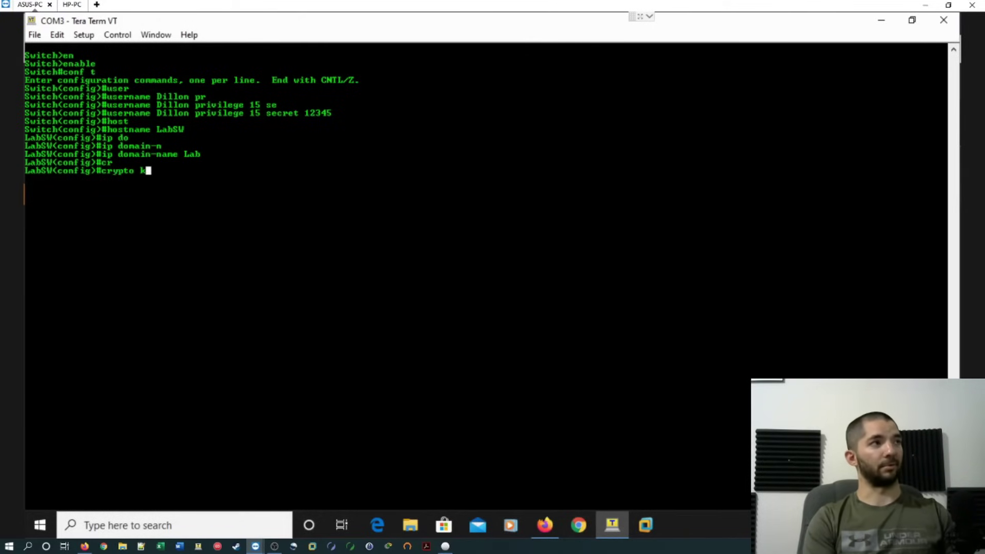
key(Tab)
text(g)
key(Tab)
text(r)
key(Tab)
key(Return)
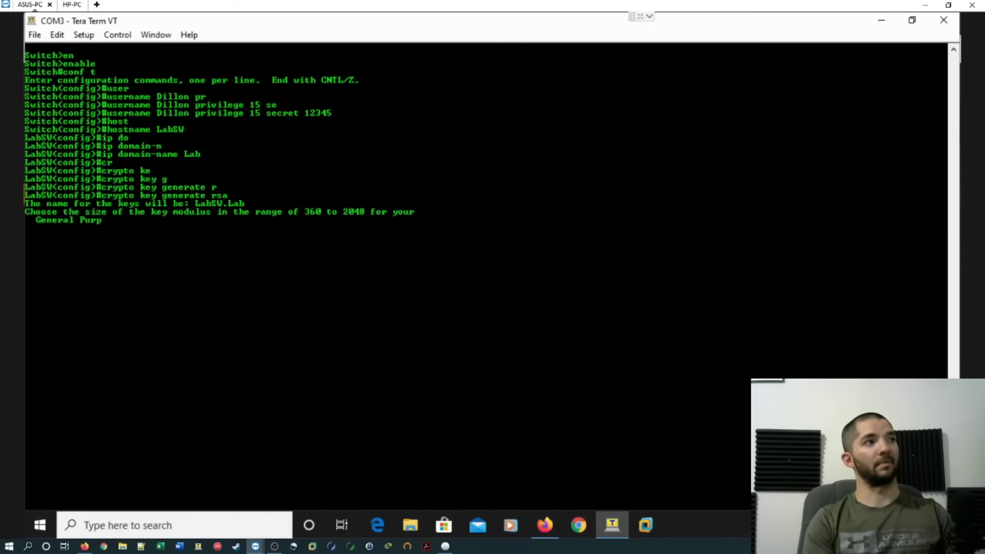
text(1024)
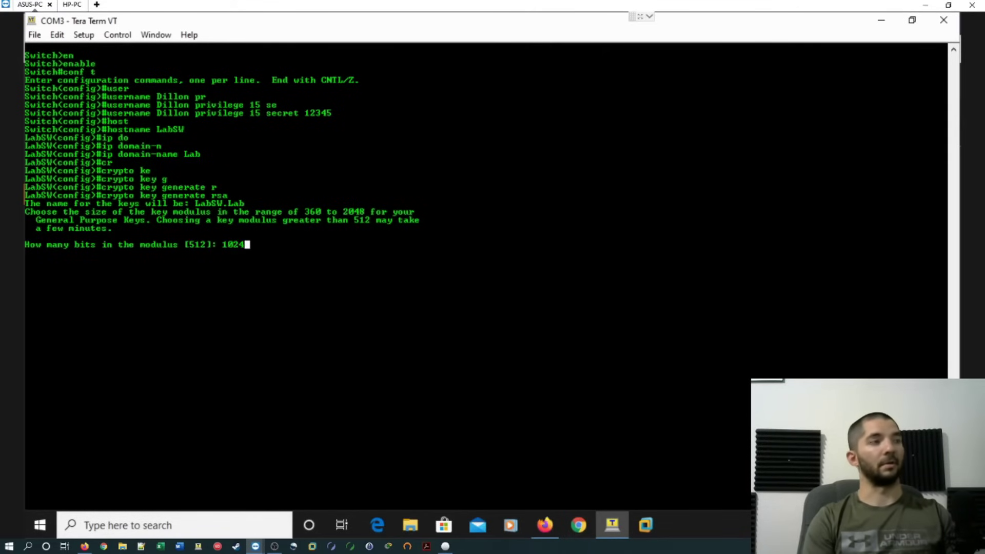
key(Return)
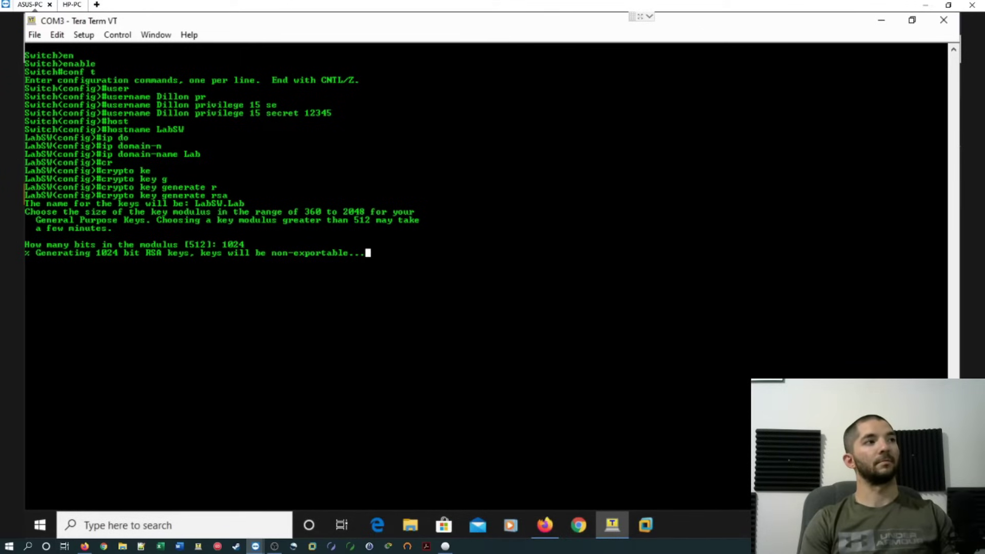
key(Return)
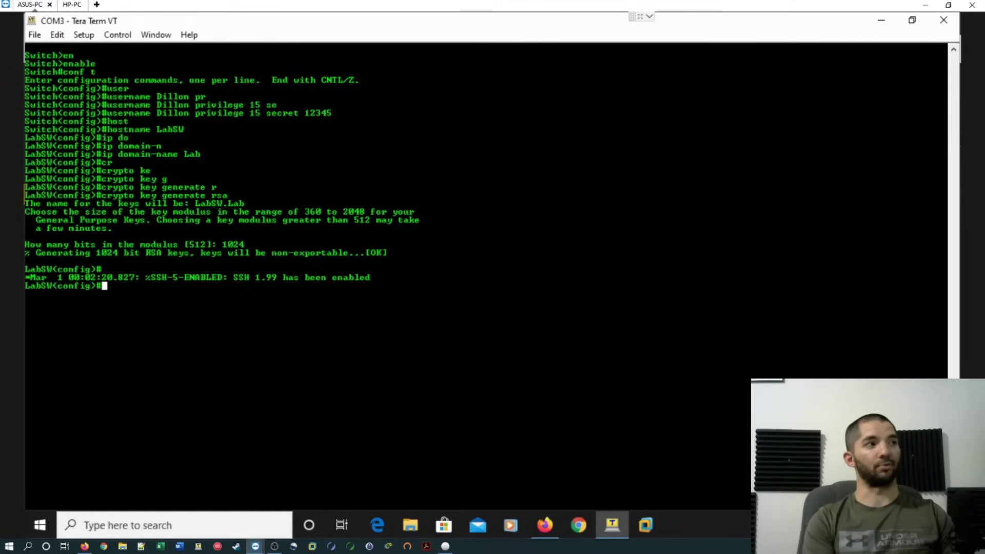
Put interface FastEthernet0/1 into switchport trunk mode.
text(int fa)
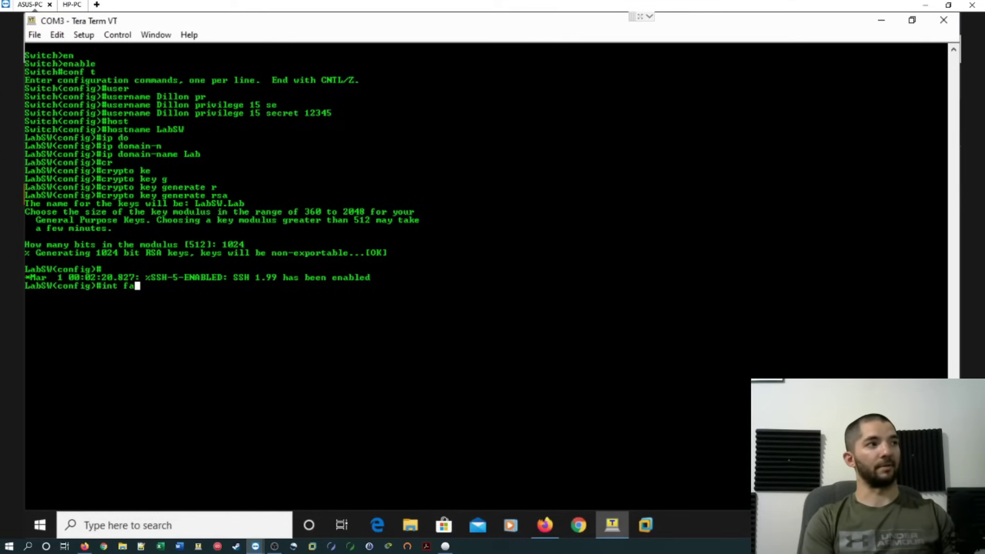
text( 0/)
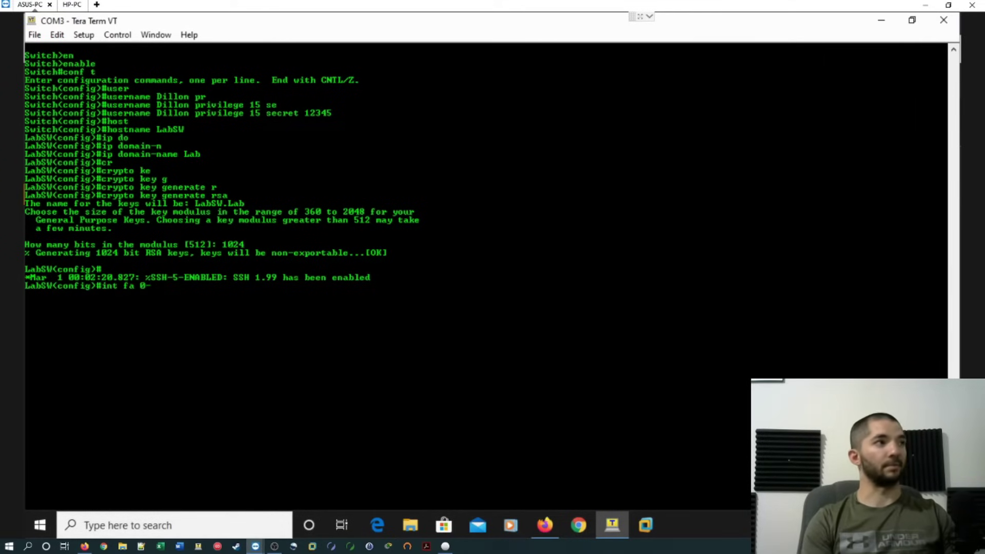
text(1)
key(Return)
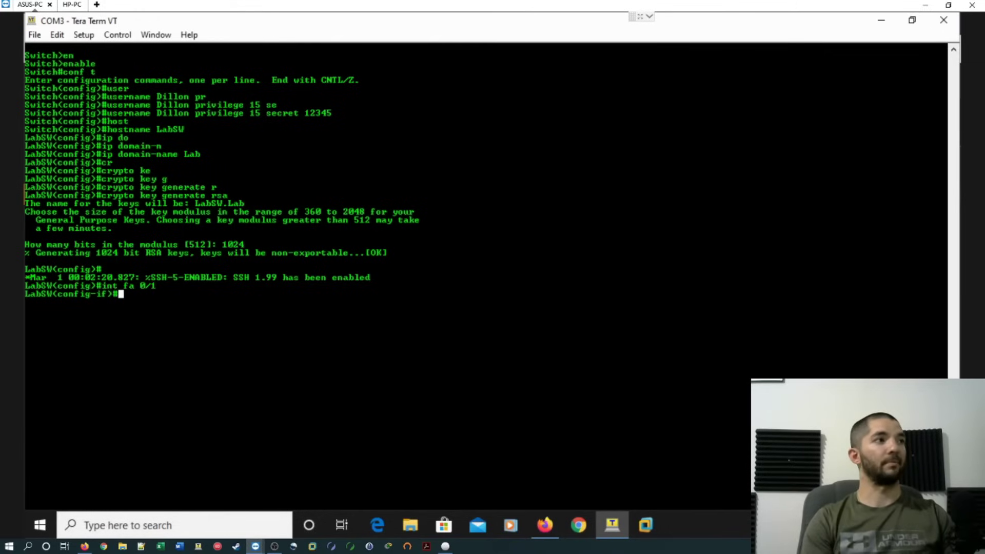
text(sw)
key(Tab)
text(mo)
key(Tab)
text(tr)
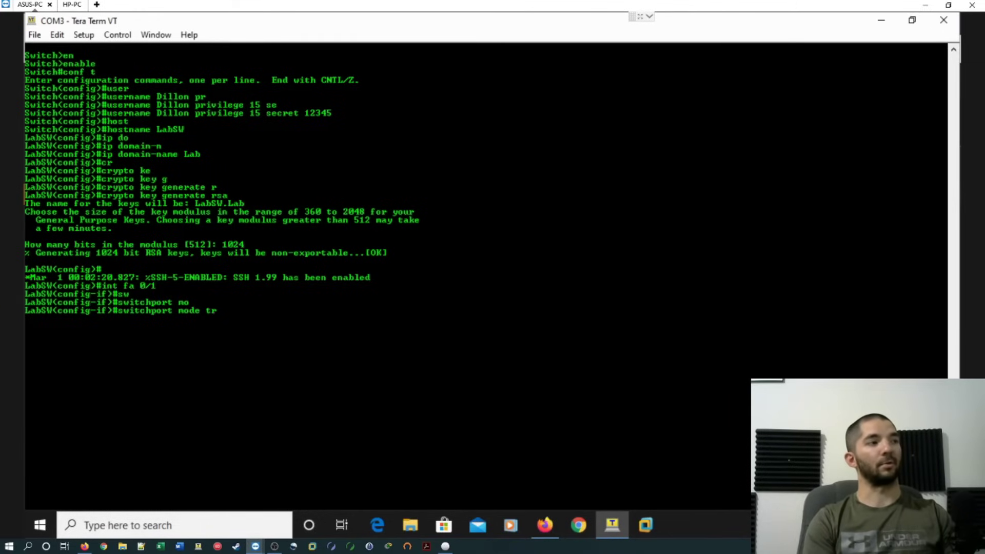
key(Tab)
key(Return)
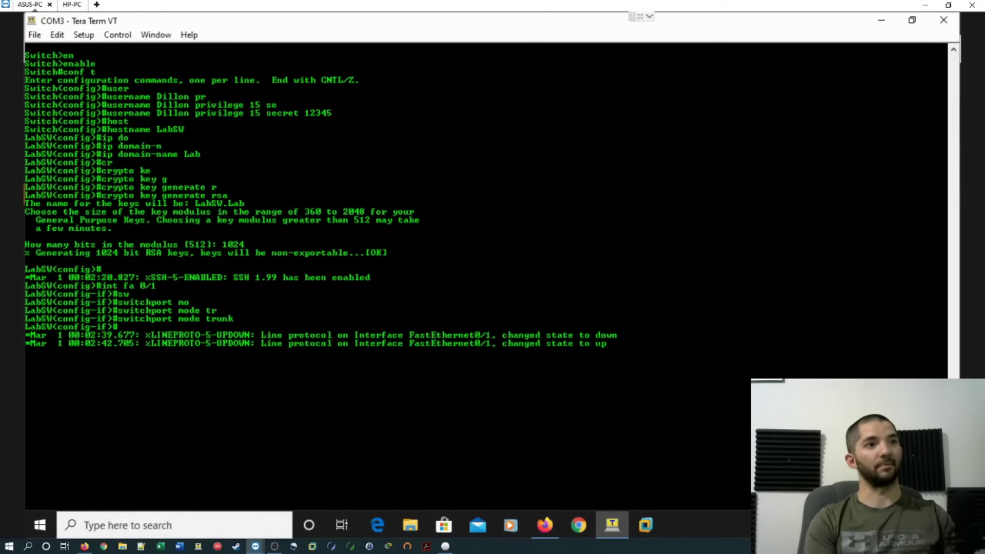
key(Return)
Allow all VLANs on the FastEthernet0/1 trunk.
text(sw)
key(Tab)
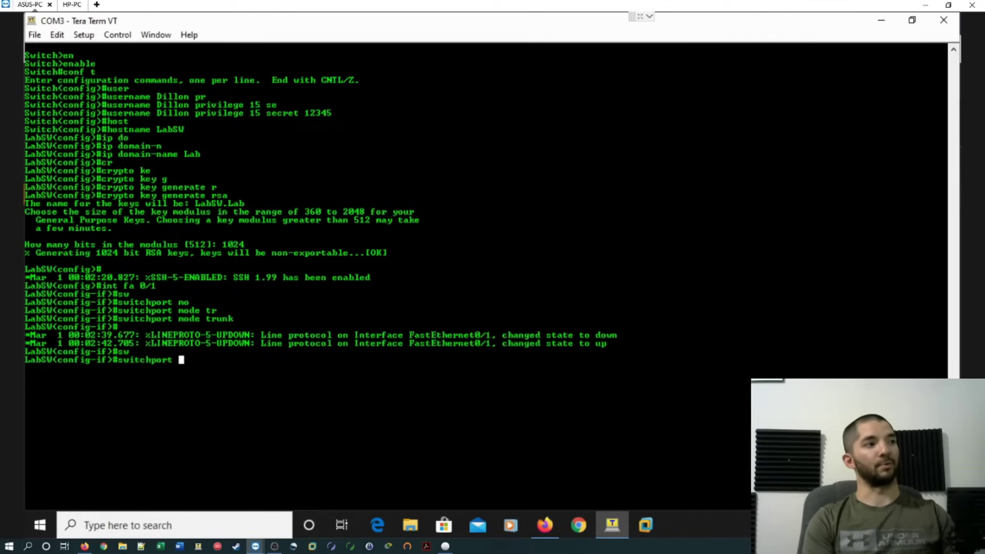
text(rr)
key(BackSpace)
key(BackSpace)
text(tr)
key(Tab)
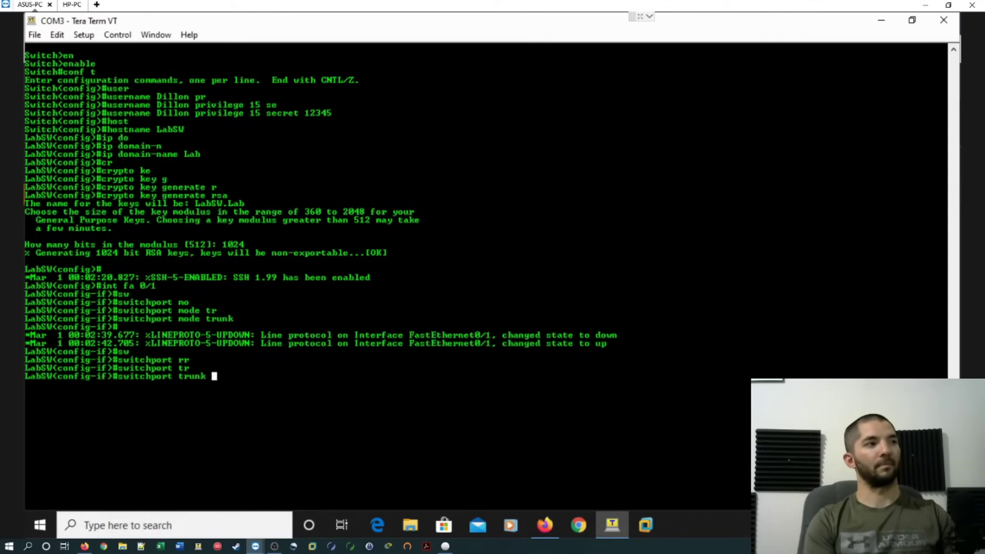
text(al)
key(Tab)
text(v)
key(Tab)
text(all)
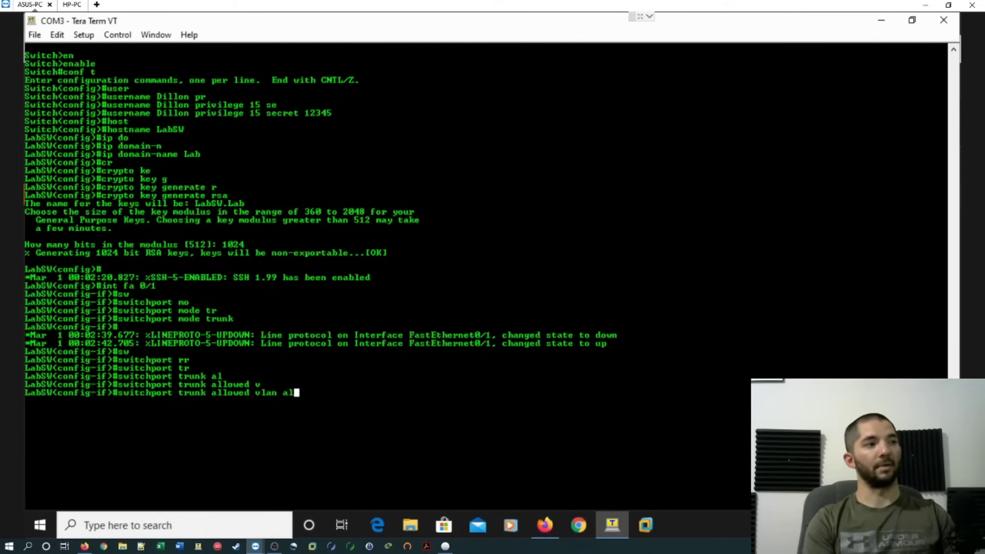
key(Return)
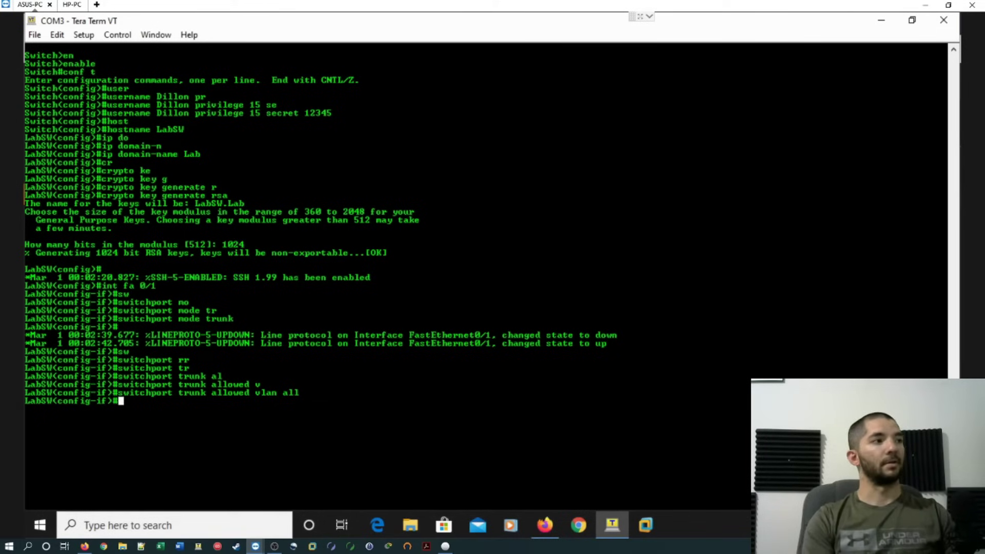
Set the port's duplex and speed both to auto.
text(du)
key(Tab)
text(au)
key(Tab)
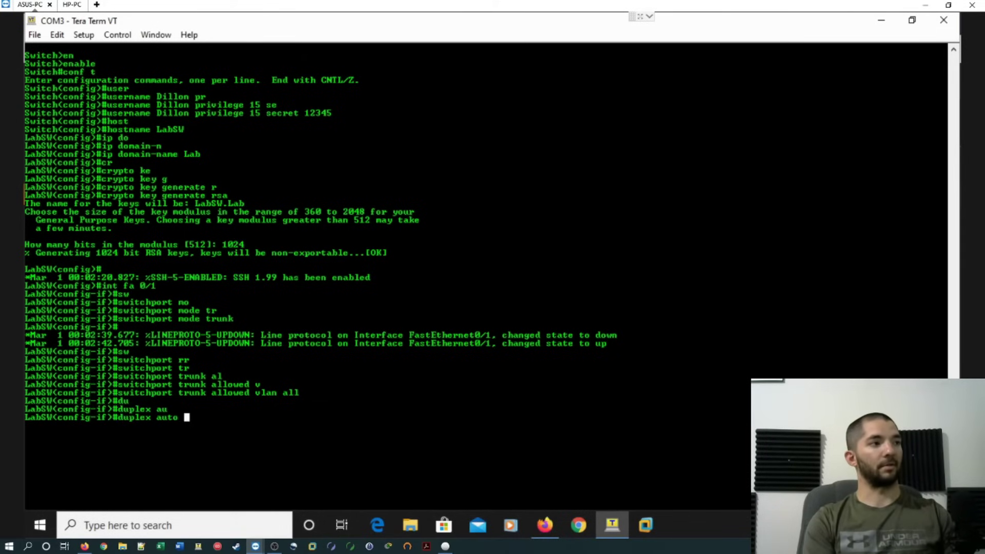
key(Return)
text(spe)
key(Tab)
text(au)
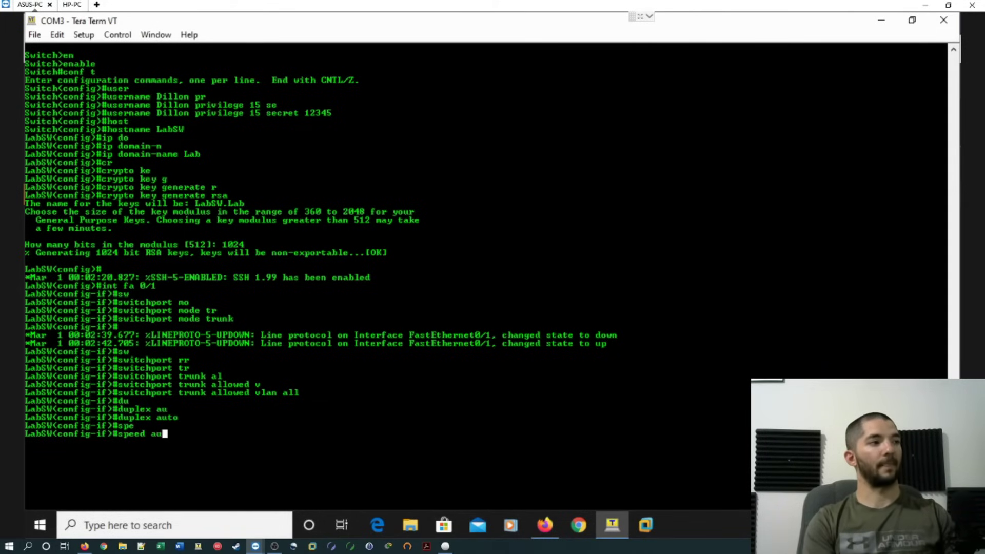
key(Tab)
key(Return)
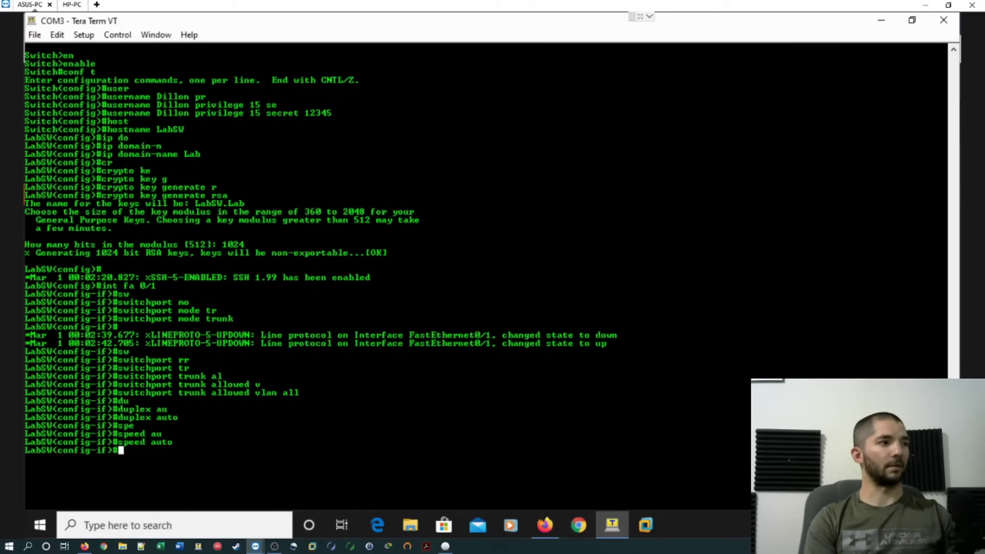
Enable the port with no shut and leave configuration mode.
text(no)
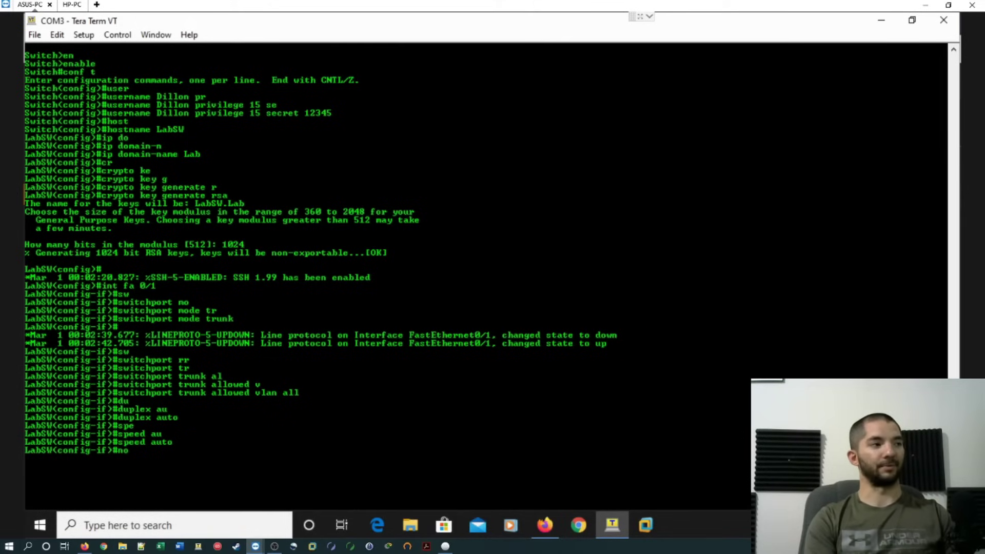
text( shut)
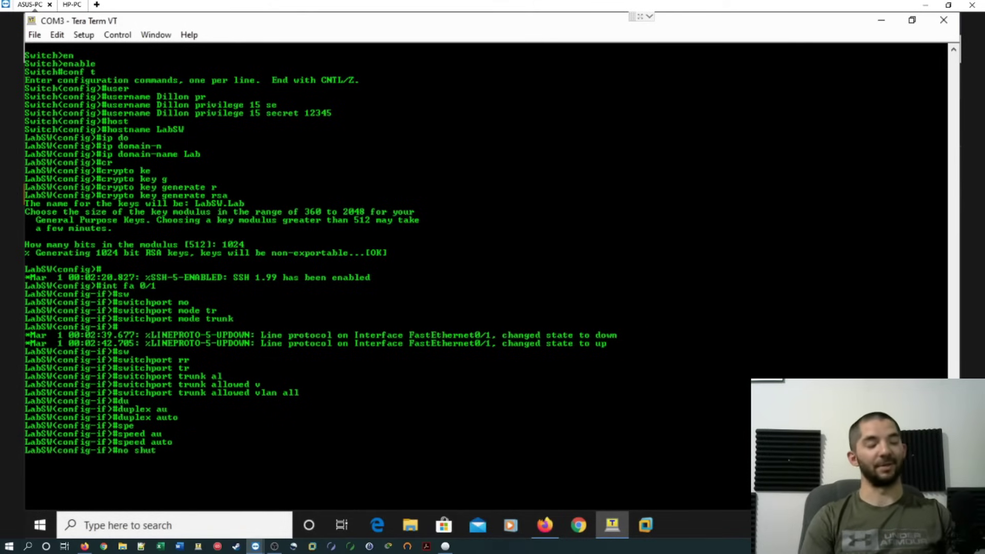
key(Return)
text(end)
key(Return)
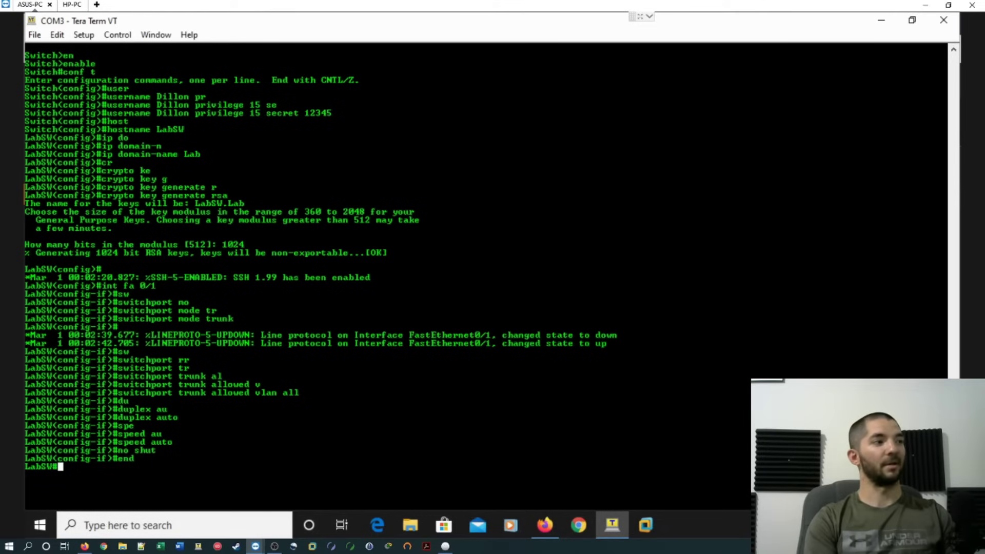
Create VLAN 10 named Data in global configuration.
text(conf t)
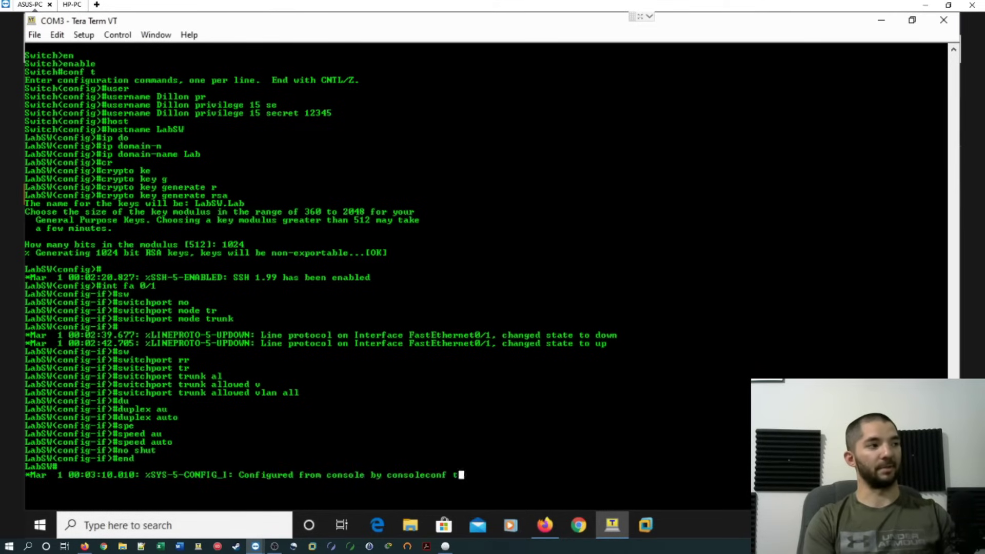
key(Return)
text(vlan )
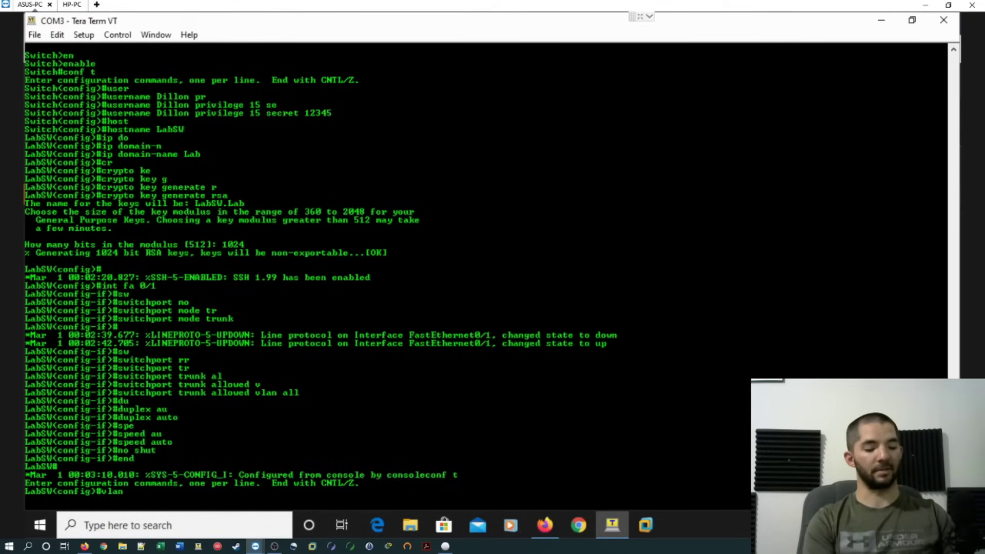
text(10)
key(Return)
text(name Dat)
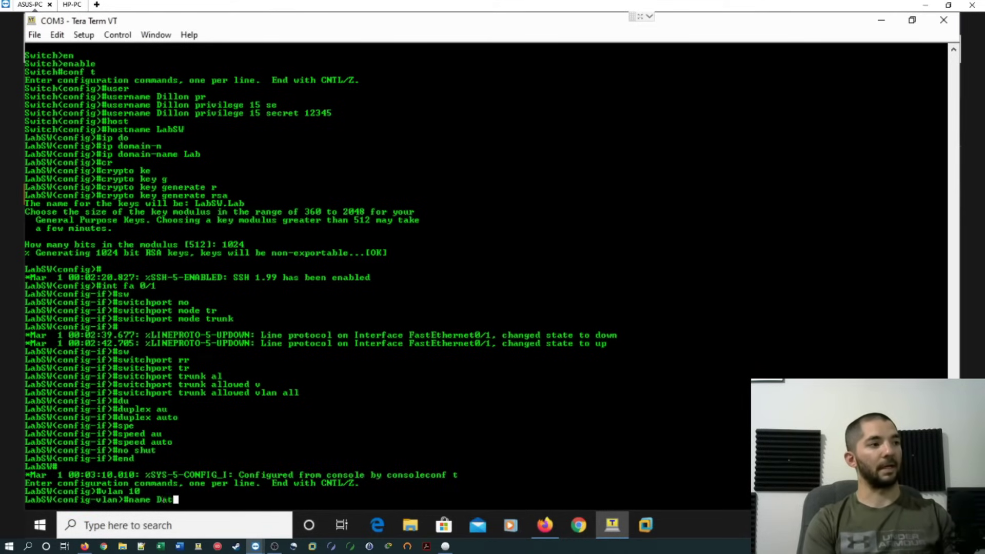
text(a)
key(Return)
Create VLAN 11 named Data2.
text(vlan)#vl)
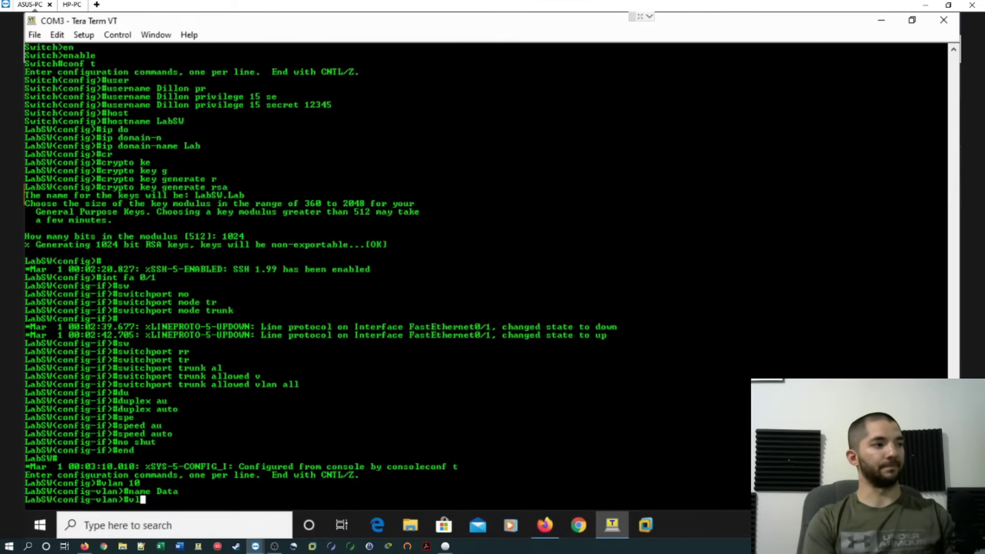
key(Tab)
text(a)
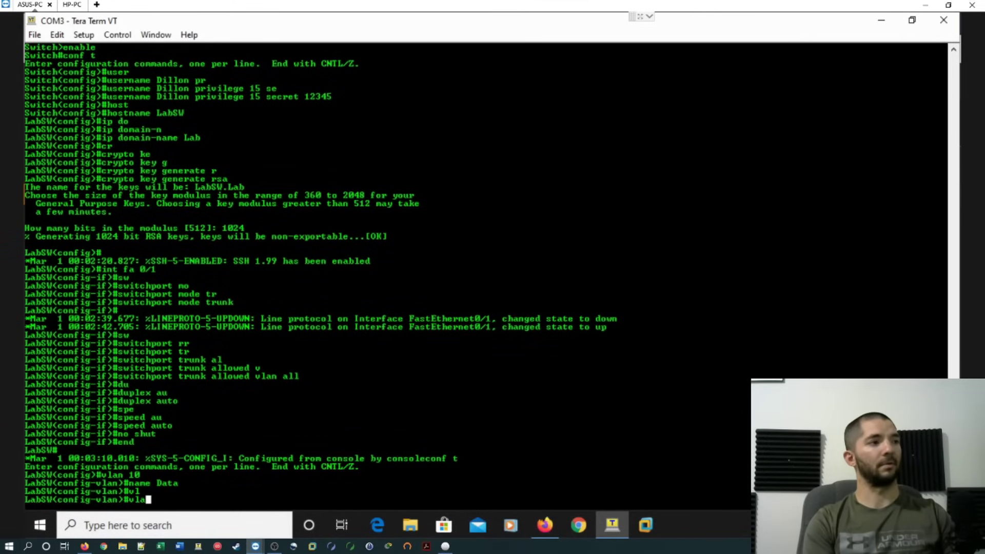
key(Tab)
key(BackSpace)
key(BackSpace)
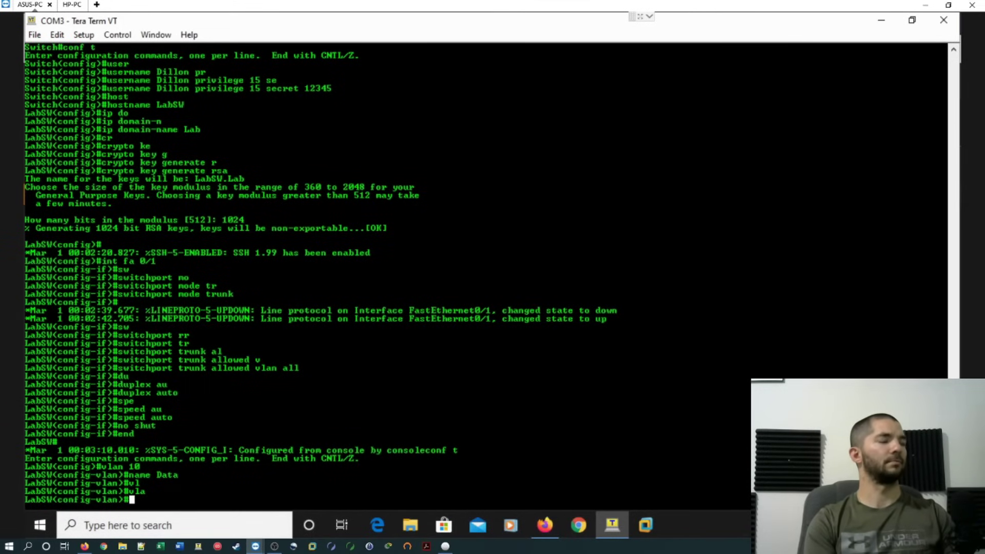
text(lan 11)
key(Return)
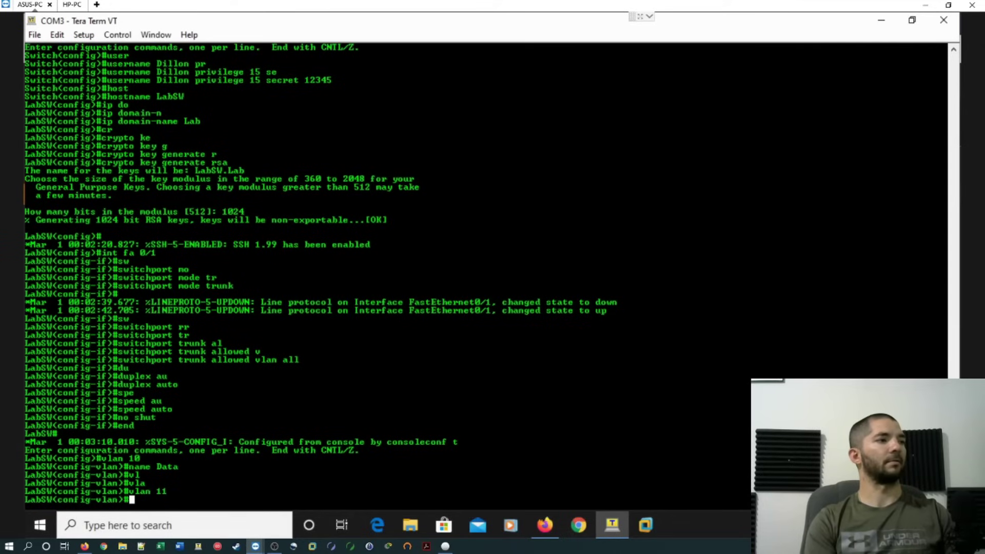
text(name Data2)
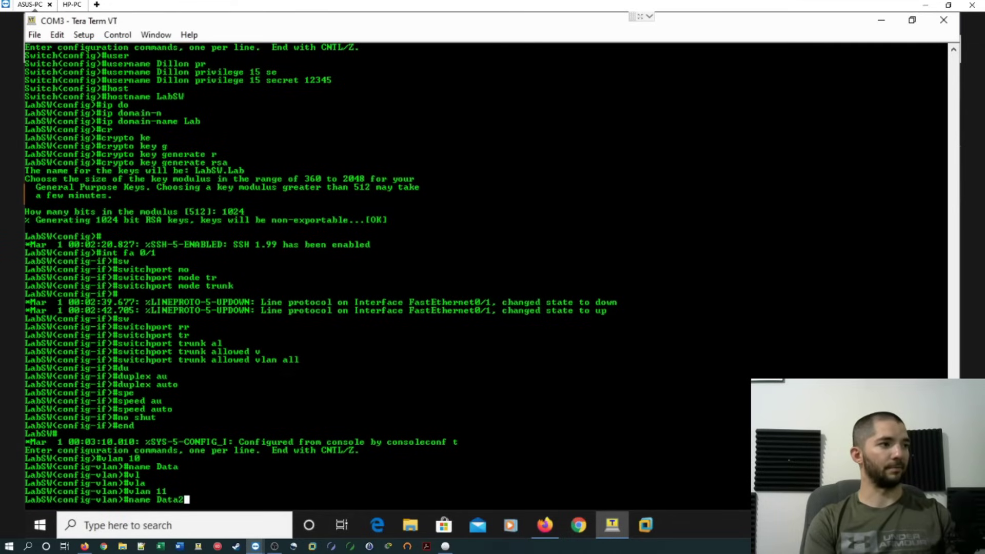
key(Return)
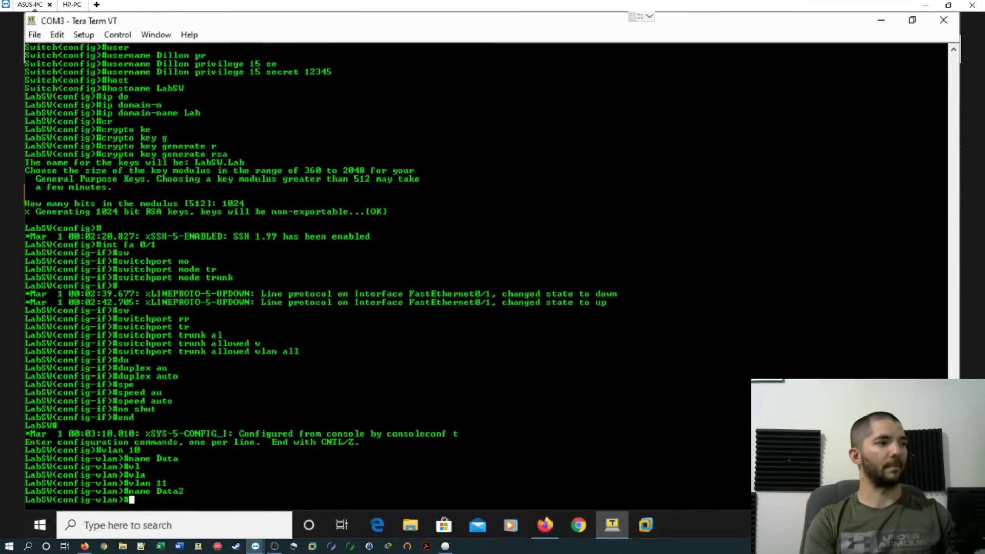
Exit configuration and run show vlan brief to confirm both VLANs are active.
text(end)
key(Return)
text(show vl)
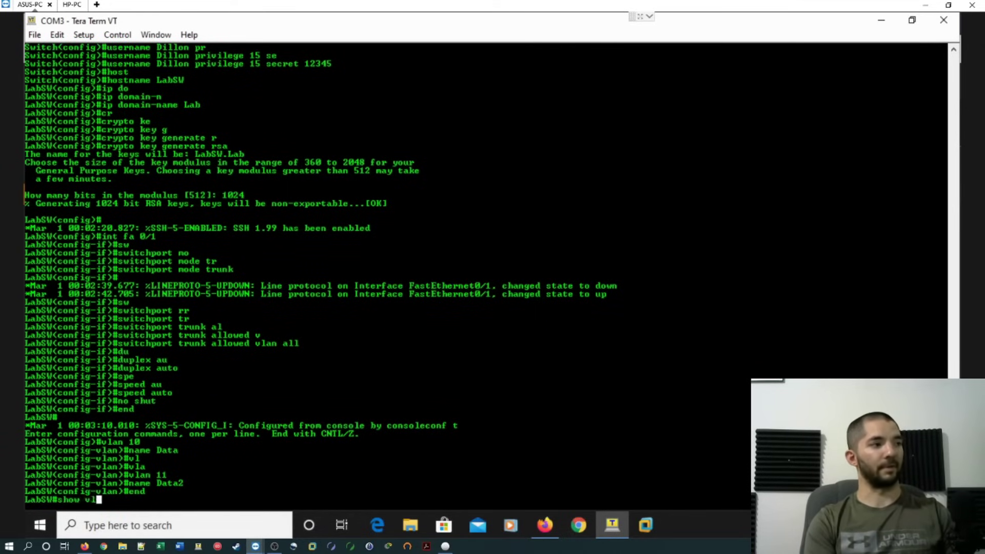
text(bri)
key(Return)
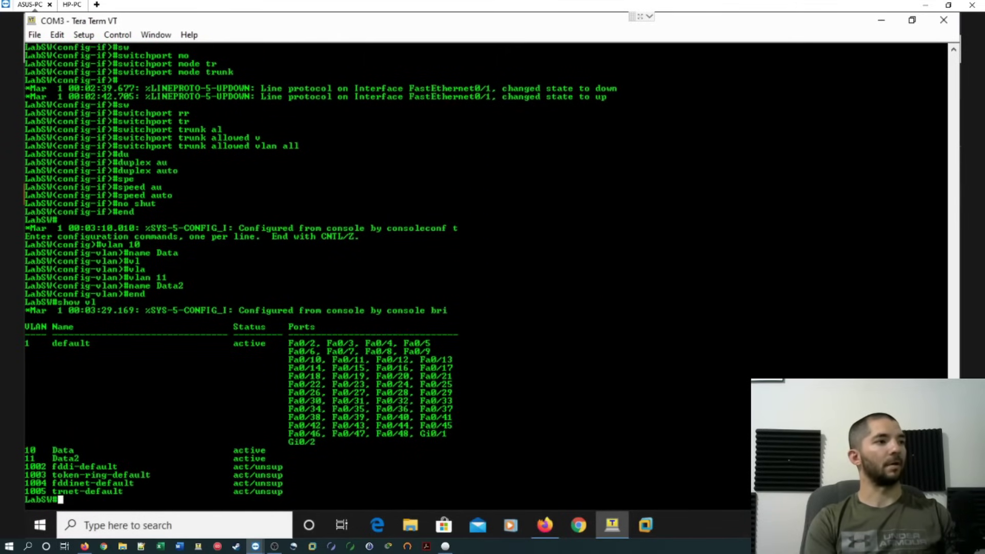
key(Return)
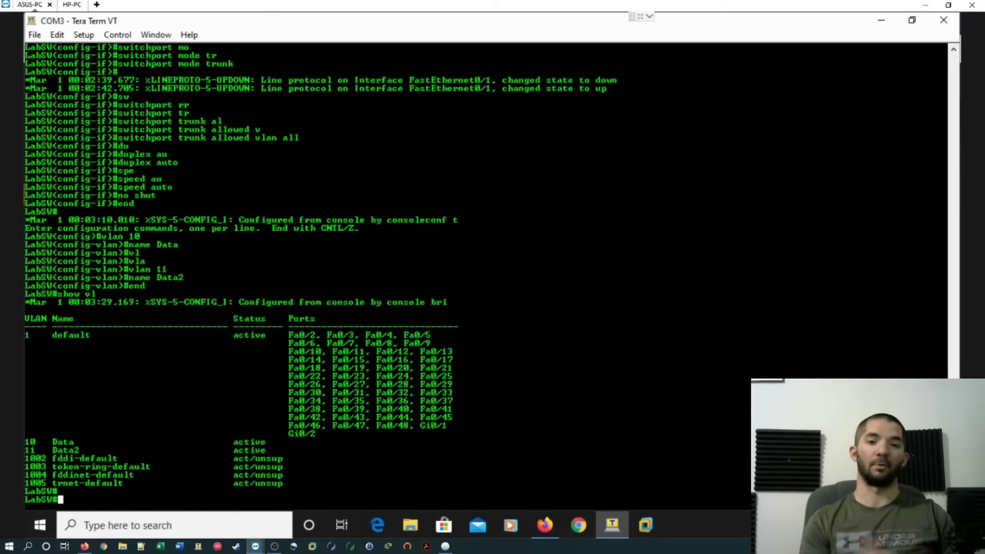
Configure Fa0/3 as a host access port in VLAN 10.
text(conf t)
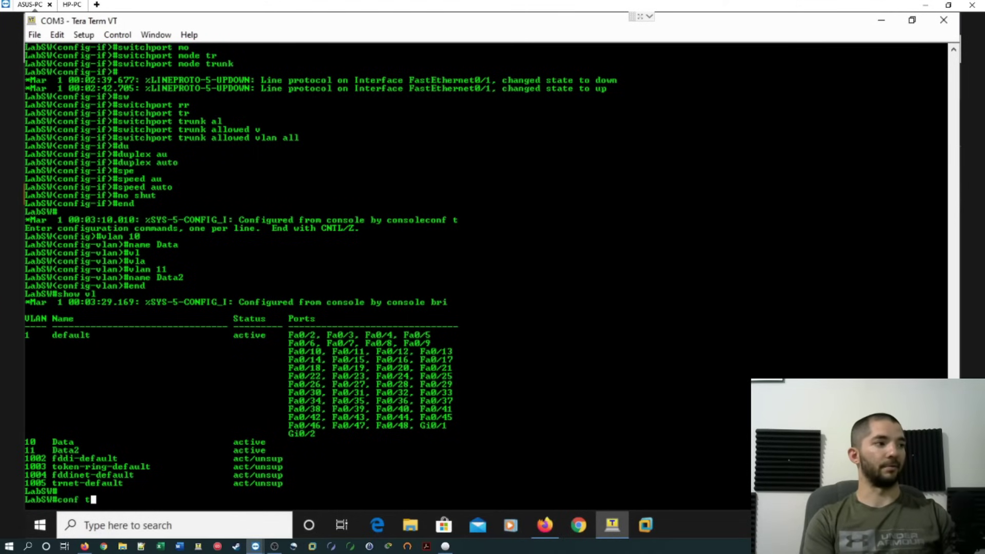
key(Return)
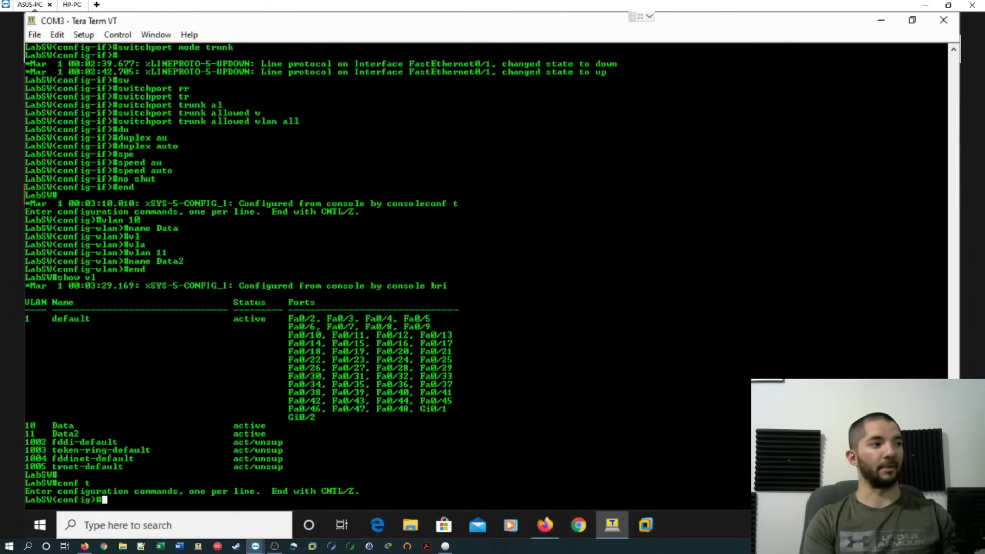
text(int fa )
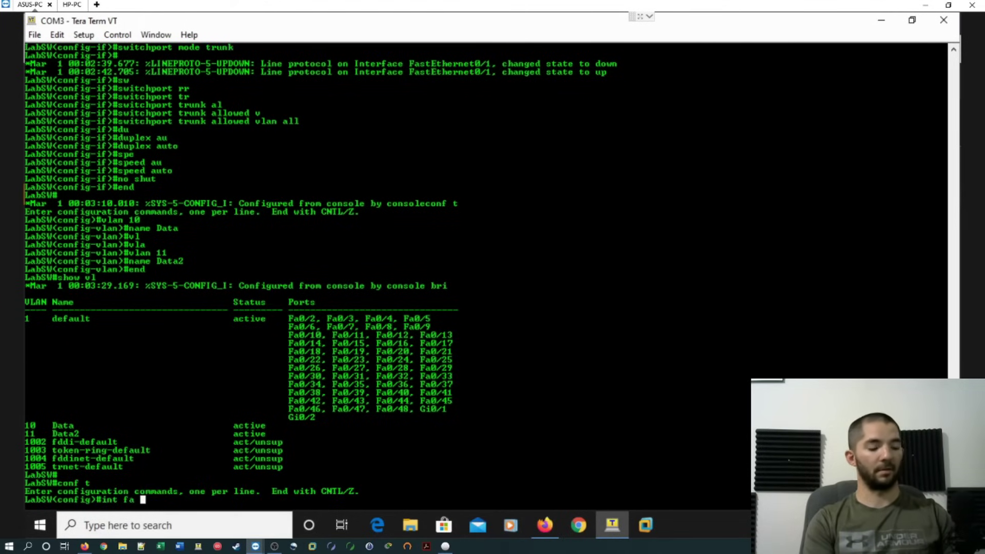
text(-0)
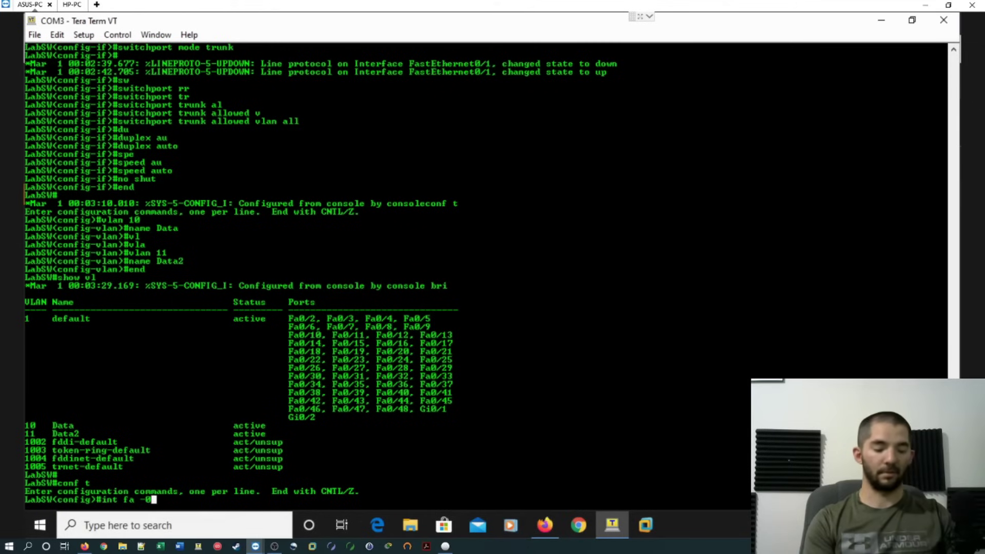
key(BackSpace)
key(BackSpace)
text(0/3)
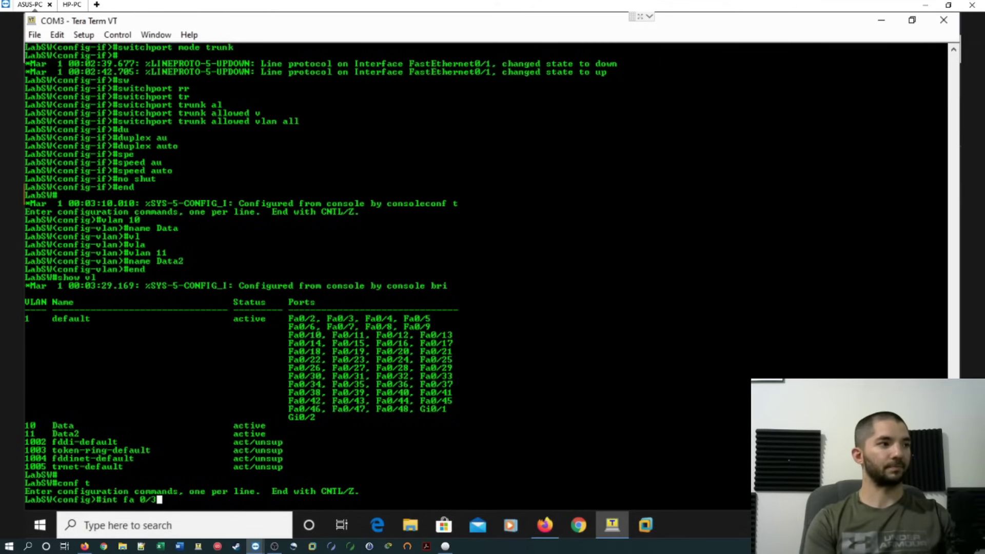
key(Return)
text(sw)
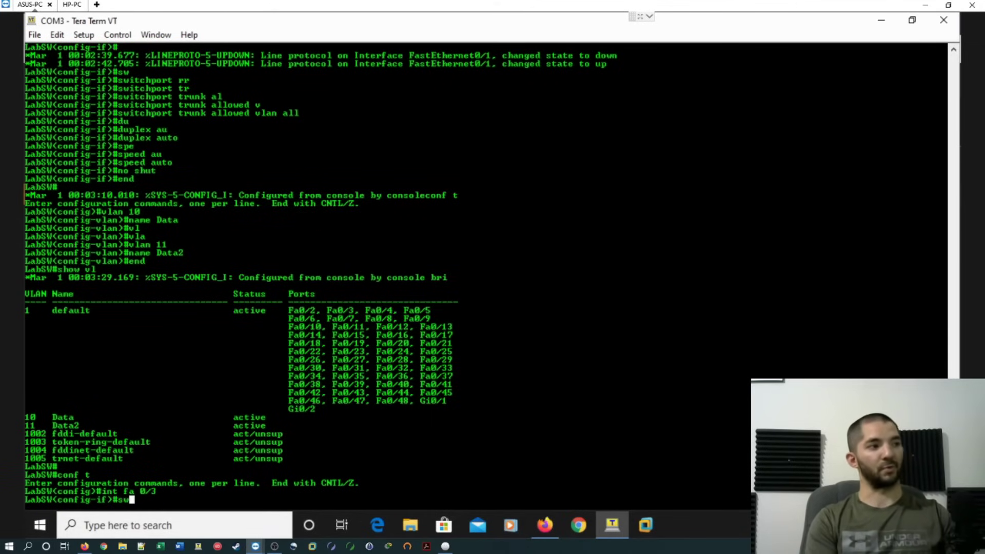
key(Tab)
text(ho)
key(Tab)
key(Return)
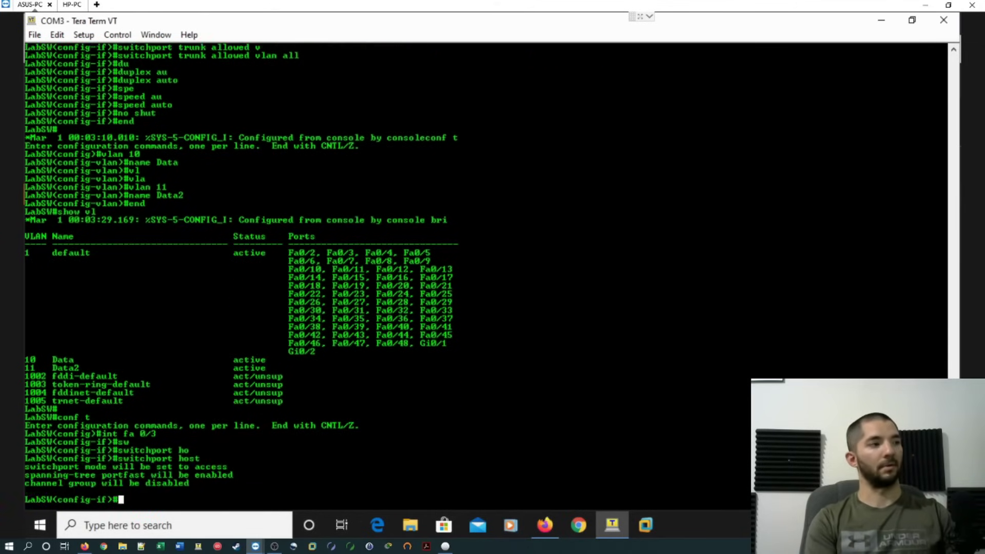
text(sw)
key(Tab)
text(ac)
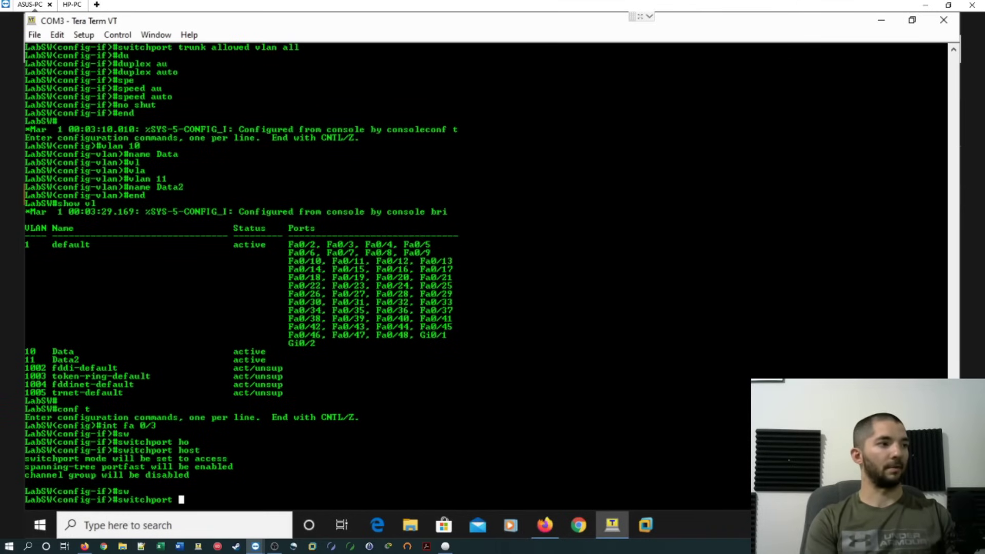
key(Tab)
text(v)
key(Tab)
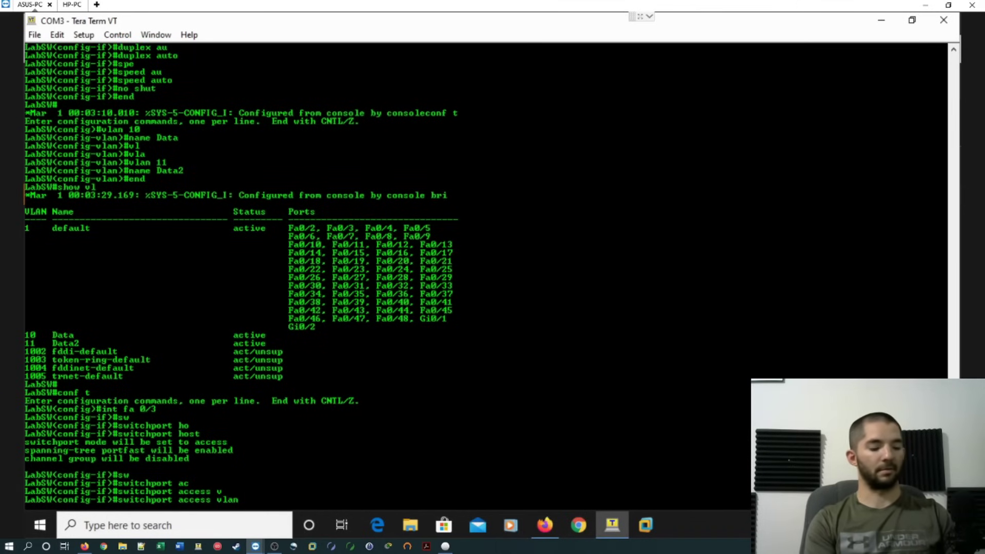
text(10)
key(Return)
text(exit)
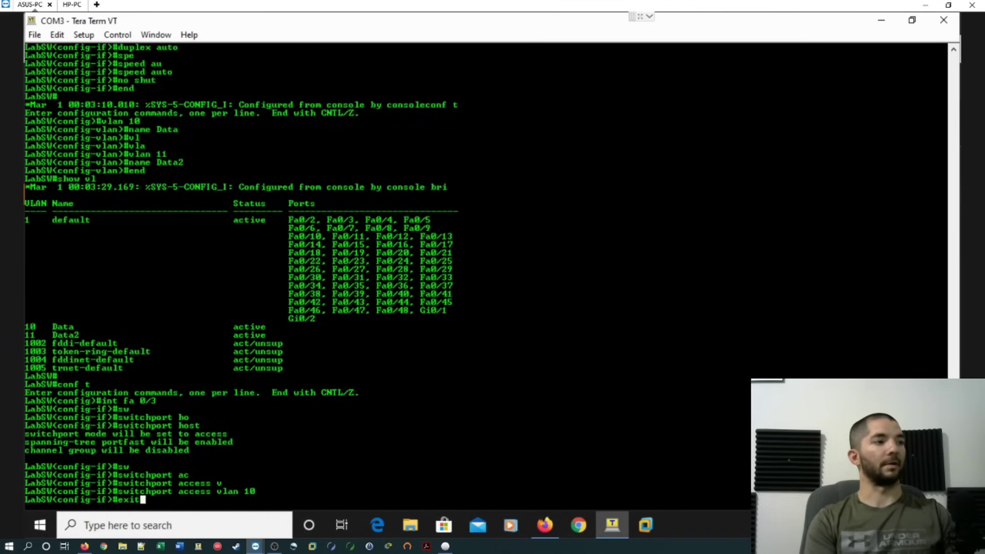
key(Return)
Configure Fa0/7 as a host access port in VLAN 11.
text(int f)
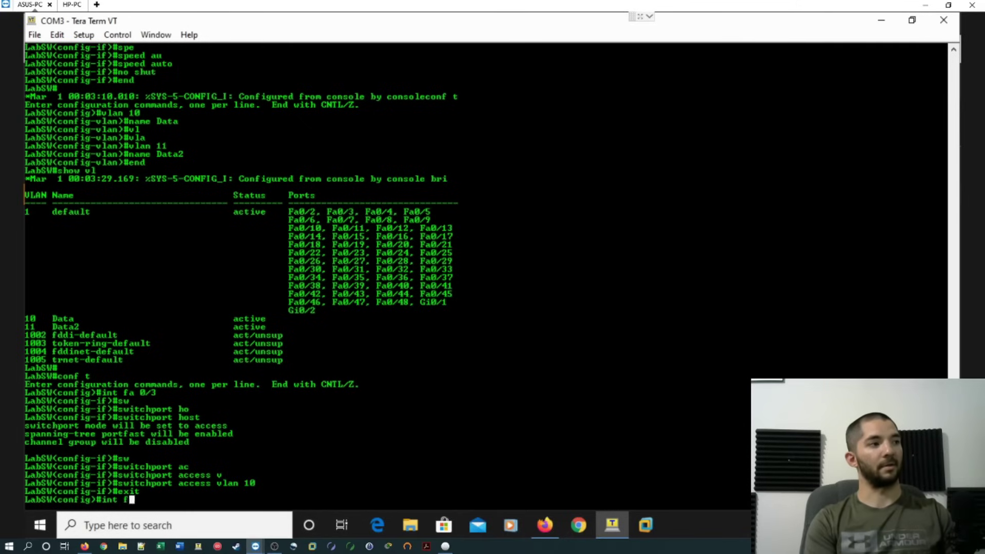
text(a 0/7)
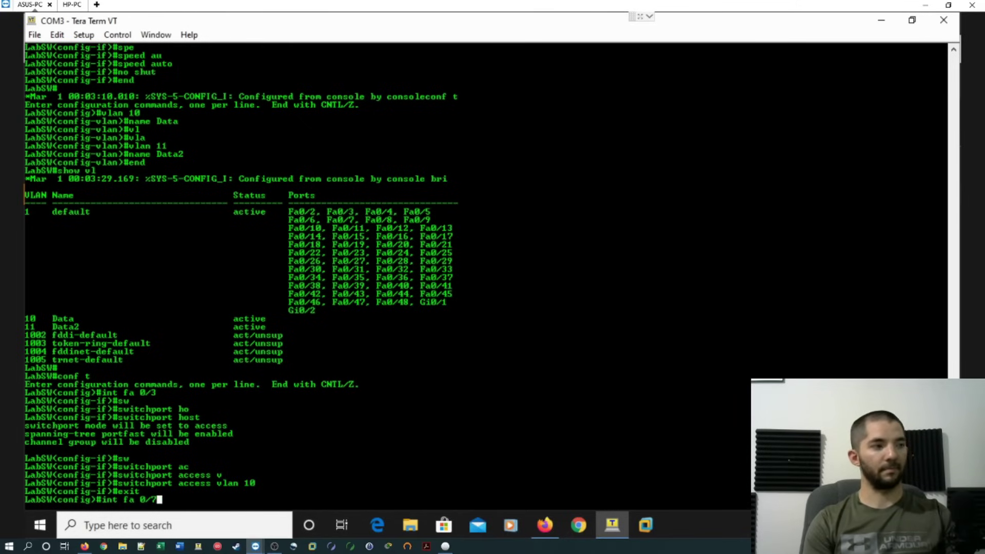
key(Return)
text(sw)
key(Tab)
text(ho)
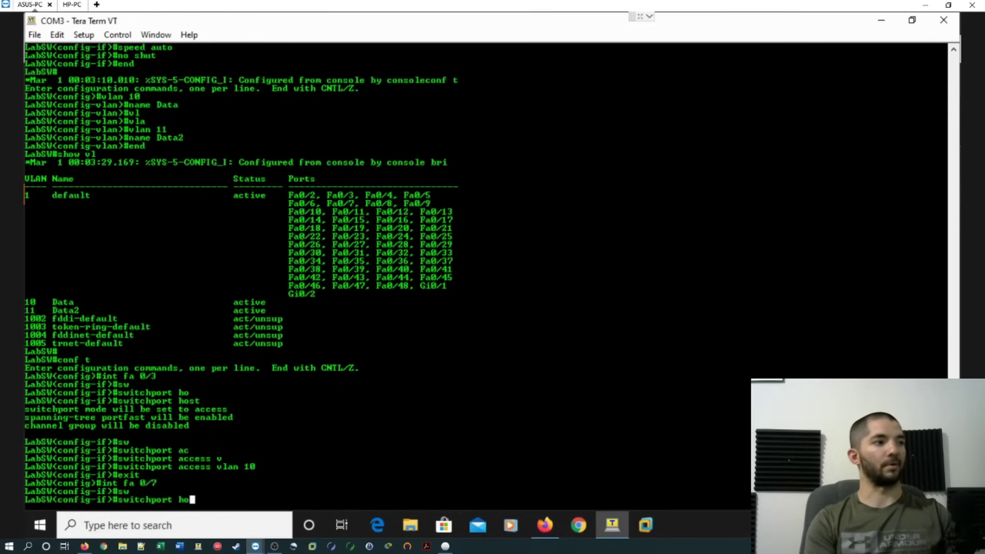
key(Tab)
key(Return)
text(sw)
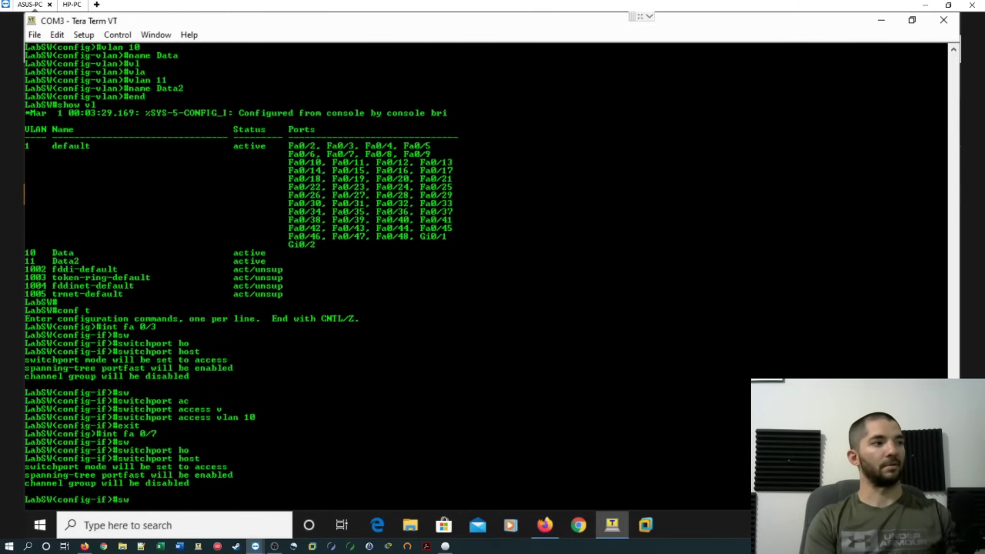
key(Tab)
text(acc)
key(Tab)
text(v)
key(Tab)
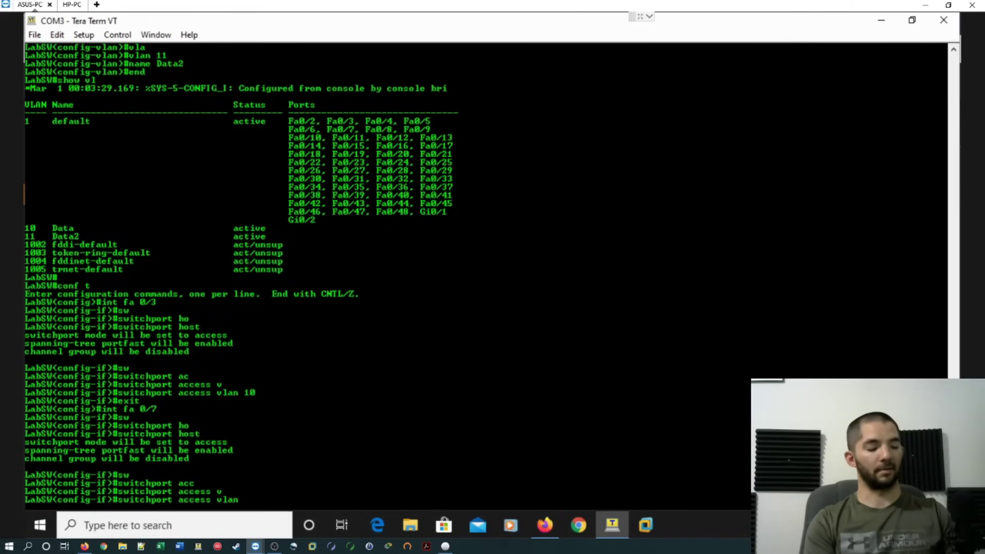
text(11)
key(Return)
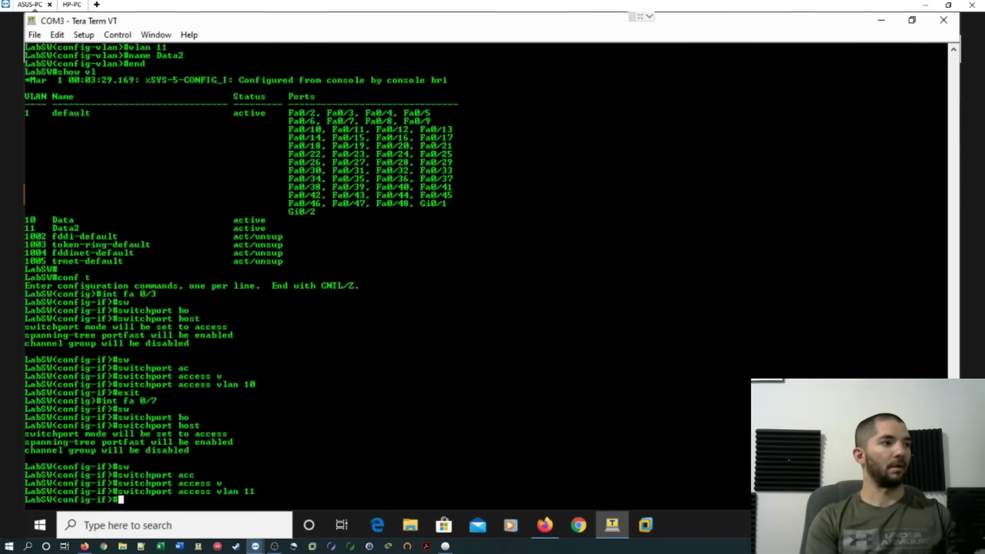
Restart Fa0/7 with shut and no shut, then end configuration.
text(shut)
key(Return)
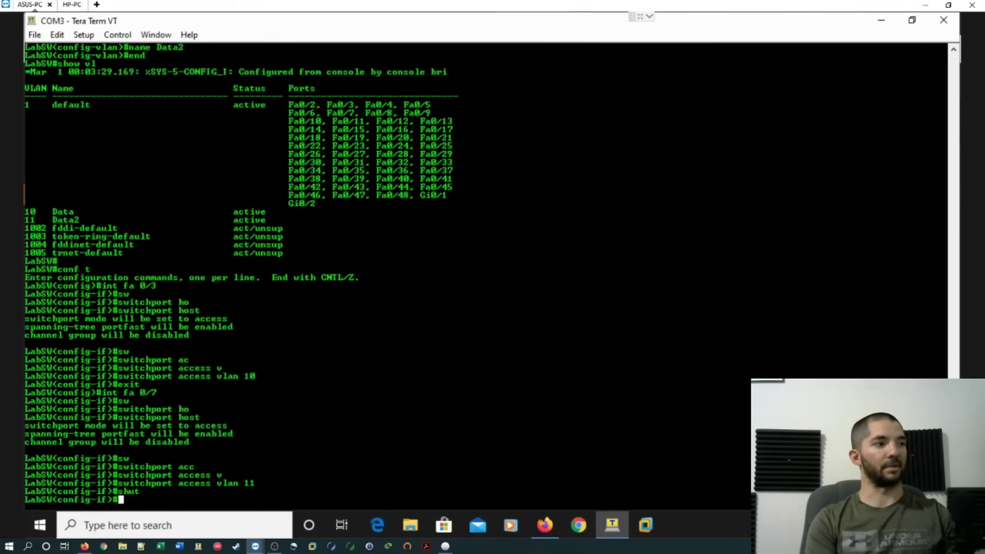
text(no shut)
key(Return)
text(end)
key(Return)
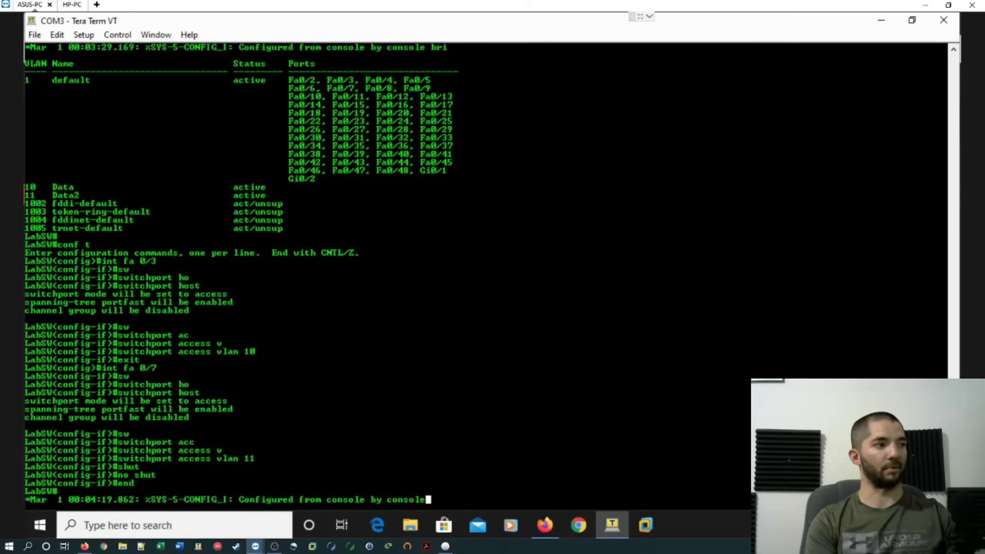
Restart Fa0/3 with shut and no shut in a new config session.
text(conf t)
key(Return)
text(int)
key(Return)
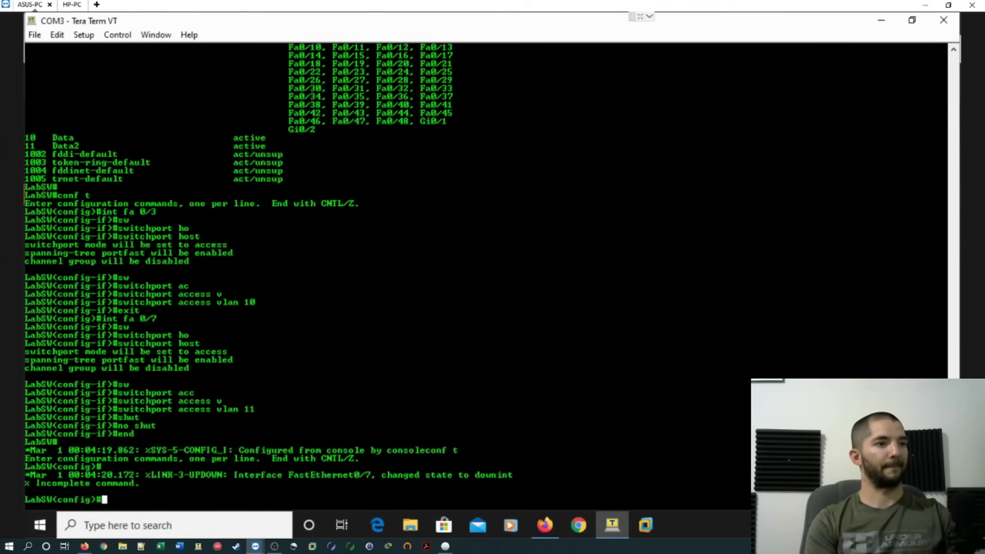
text(int fa)
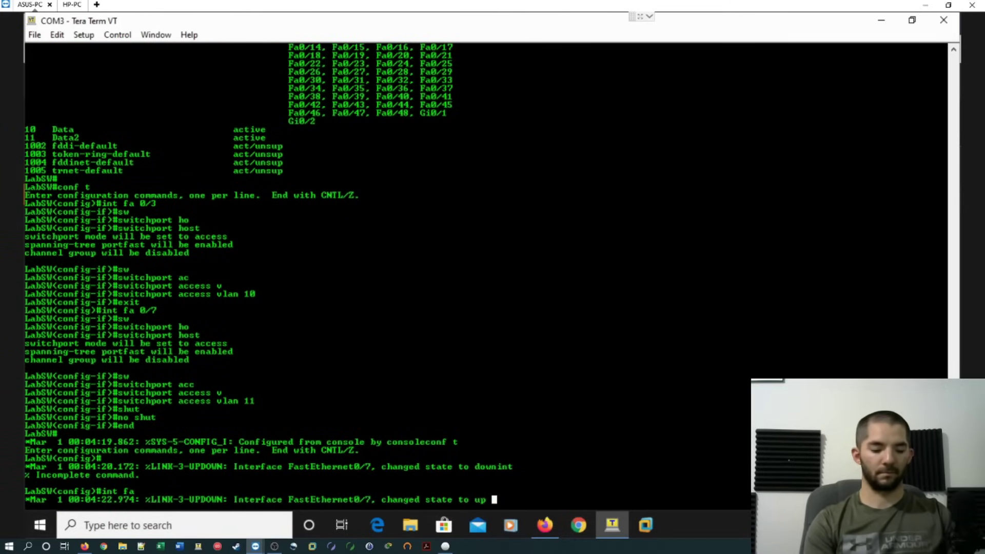
text(0/3)
key(Return)
text(sh)
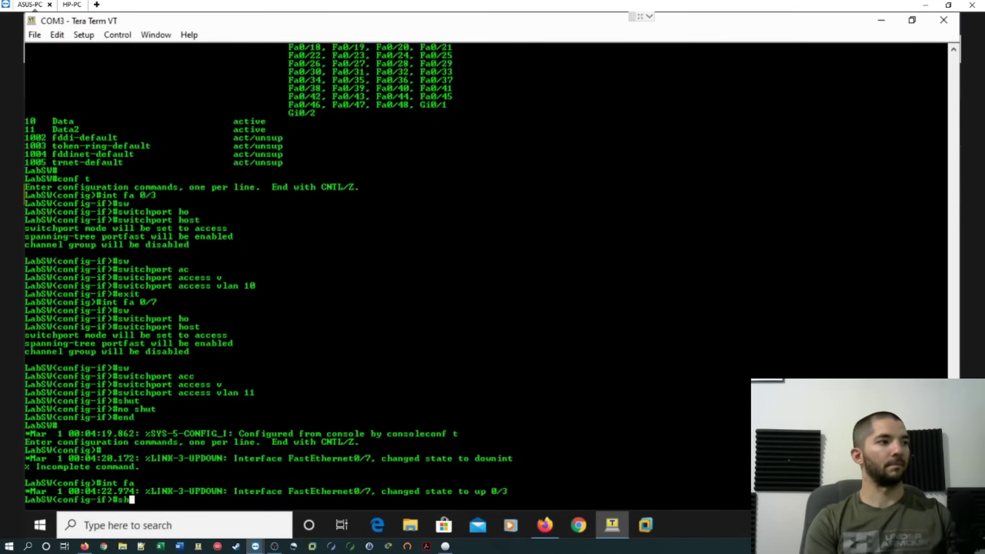
text(ut)
key(Return)
text(no shut)
key(Return)
text(en)
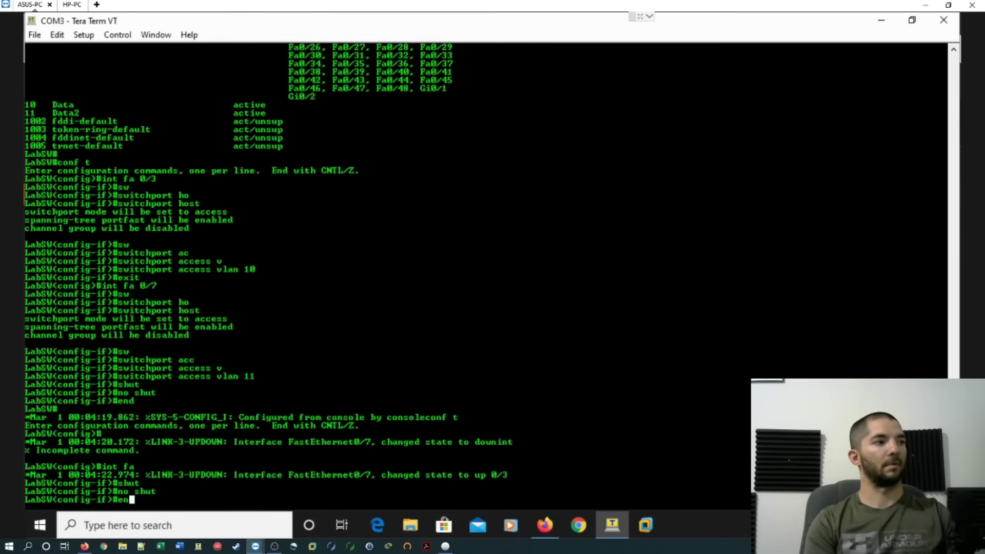
text(d)
key(Return)
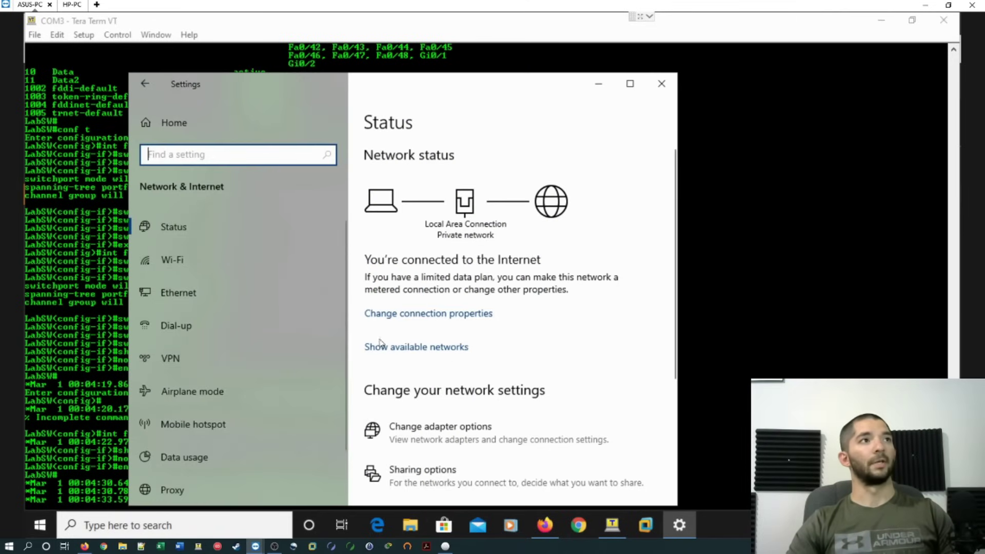
Check that the ASUS PC's Local Area Connection has IPv4 192.168.105.100, then switch to HP-PC.
click(573, 438)
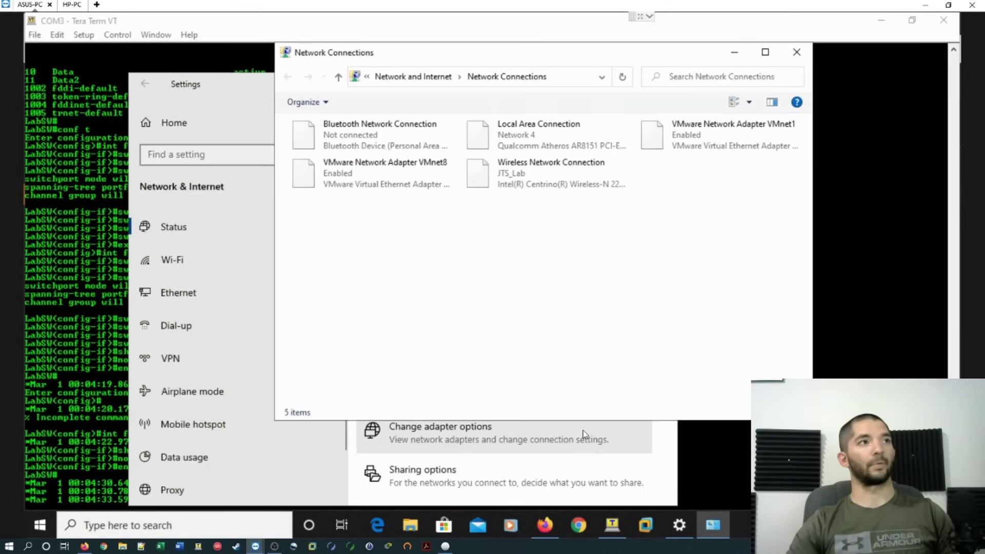
double_click(569, 136)
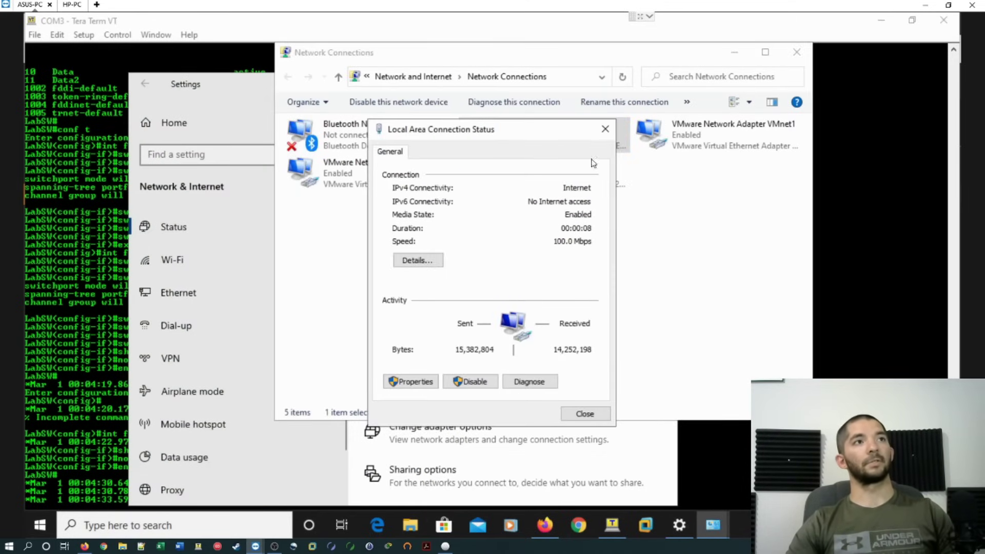
click(419, 260)
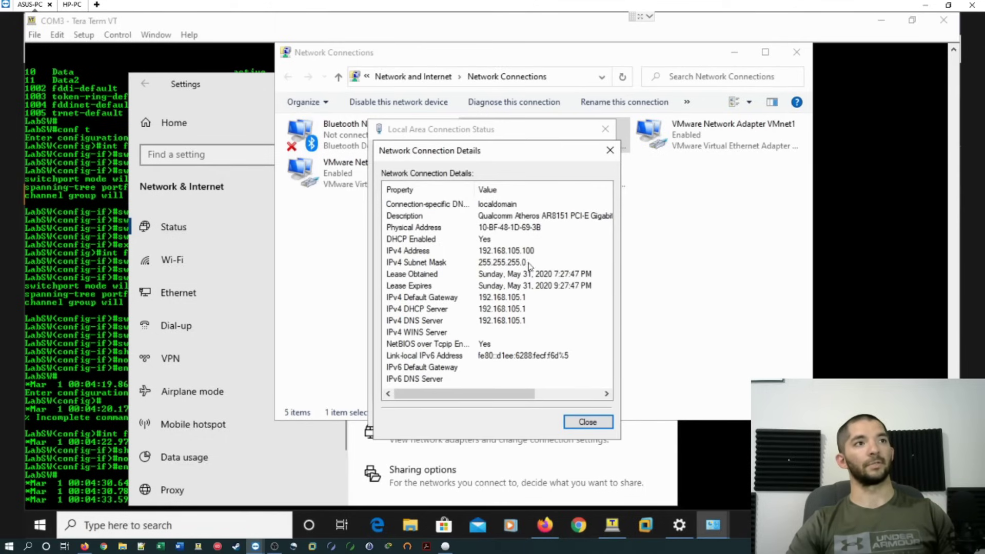
click(485, 251)
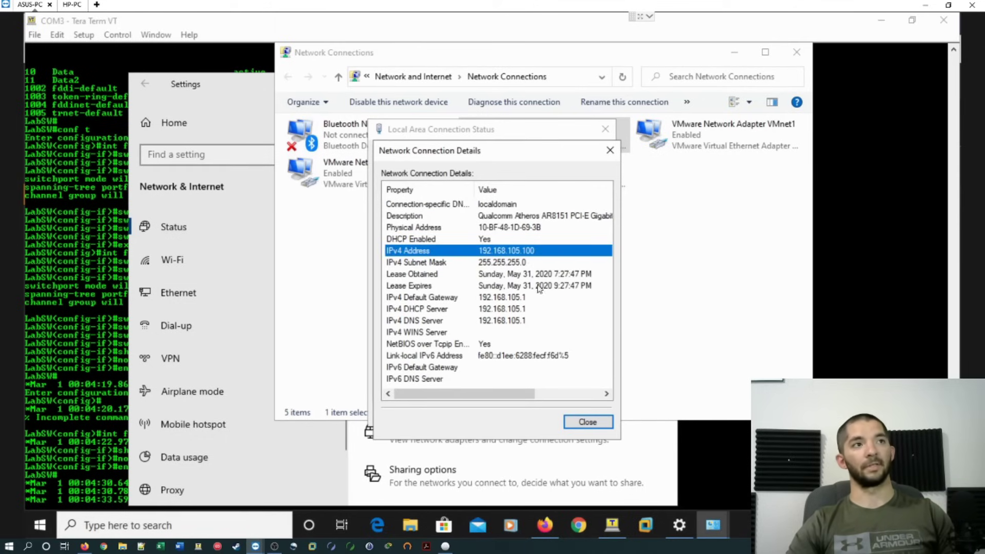
click(72, 6)
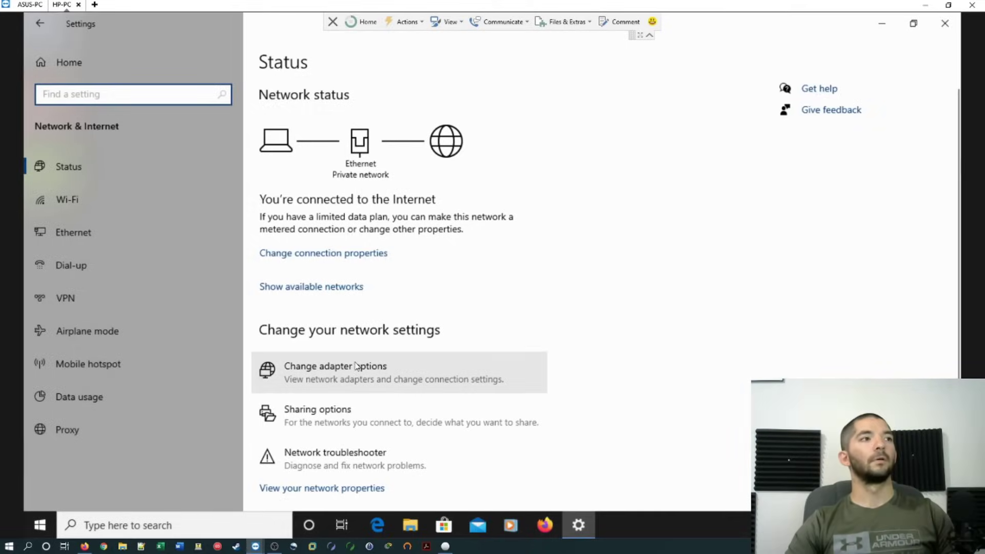
Check that the HP PC's Ethernet details show IPv4 192.168.106.100, then close both dialogs.
click(340, 359)
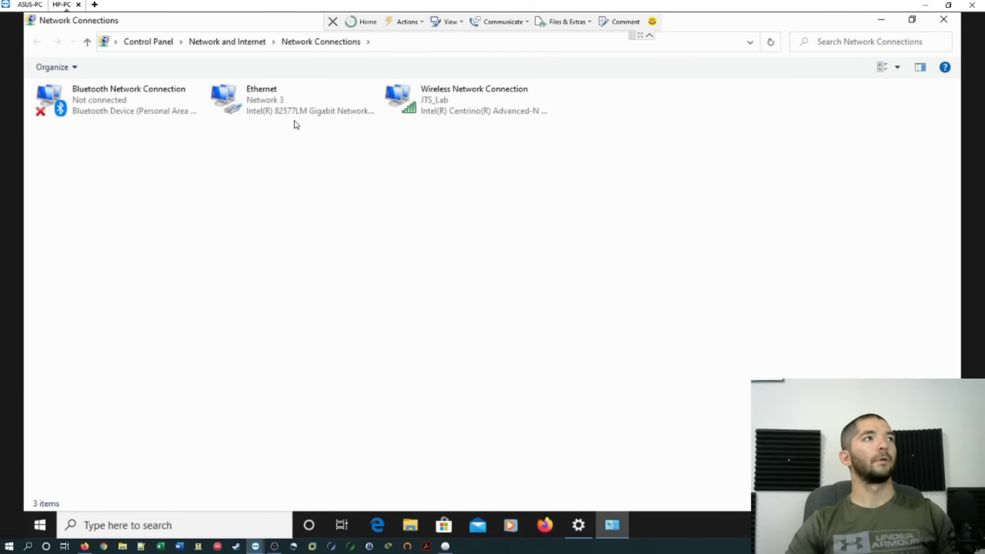
click(295, 99)
double_click(295, 99)
click(416, 256)
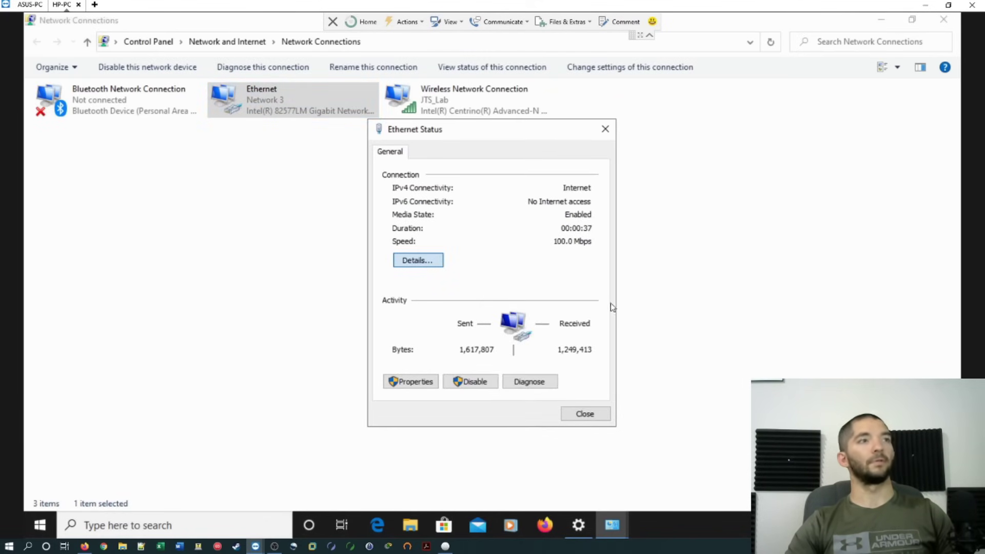
click(514, 251)
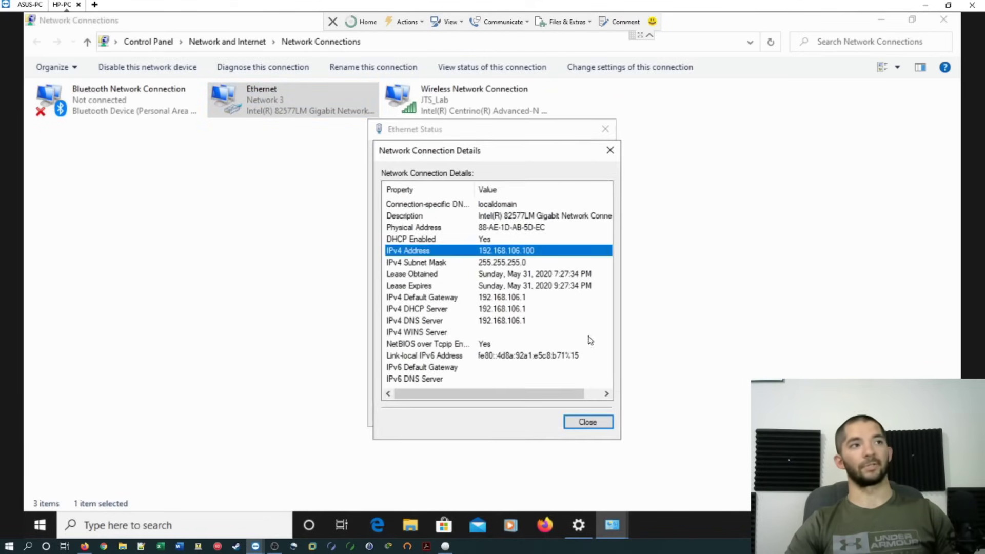
click(578, 420)
click(583, 414)
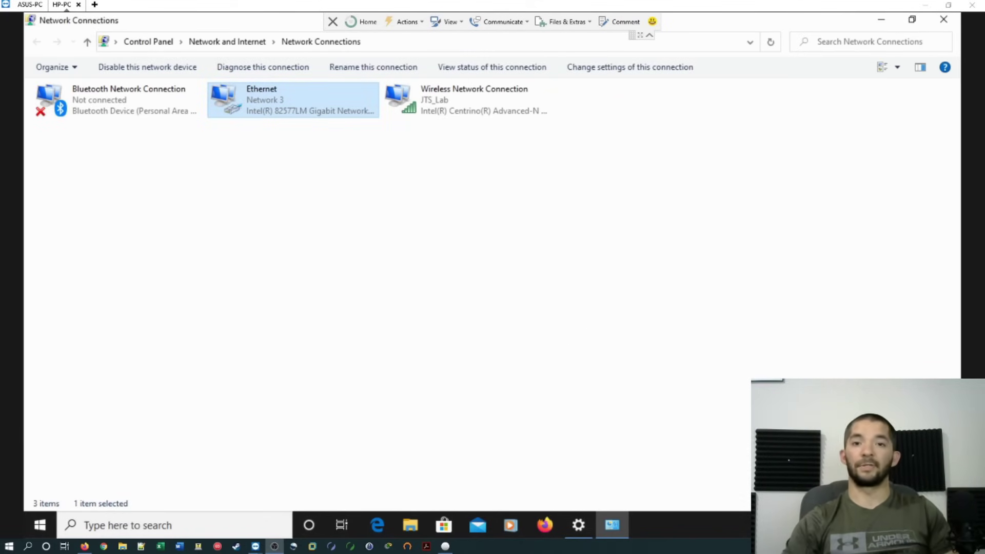